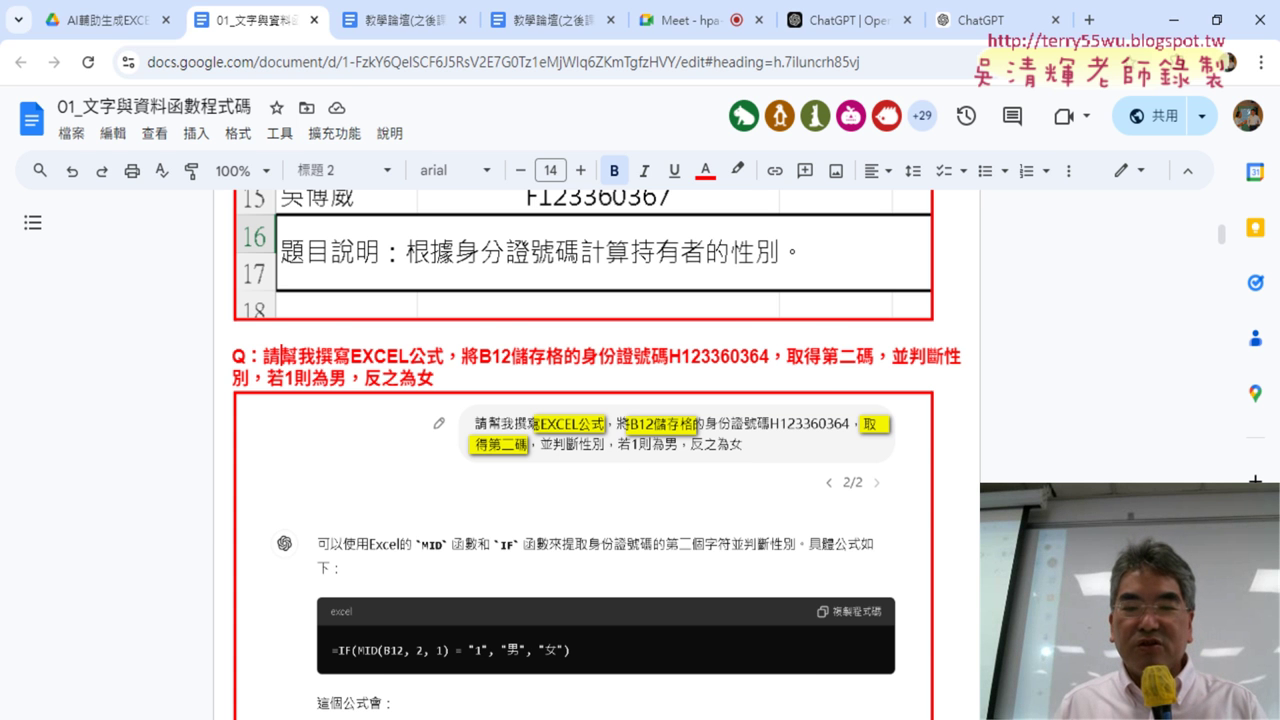
Step: Check the Excel sheet, highlight 請幫我撰寫EXCEL公式 in the notes, and shrink the Docs window
{"action": "key", "text": "alt+Tab"}
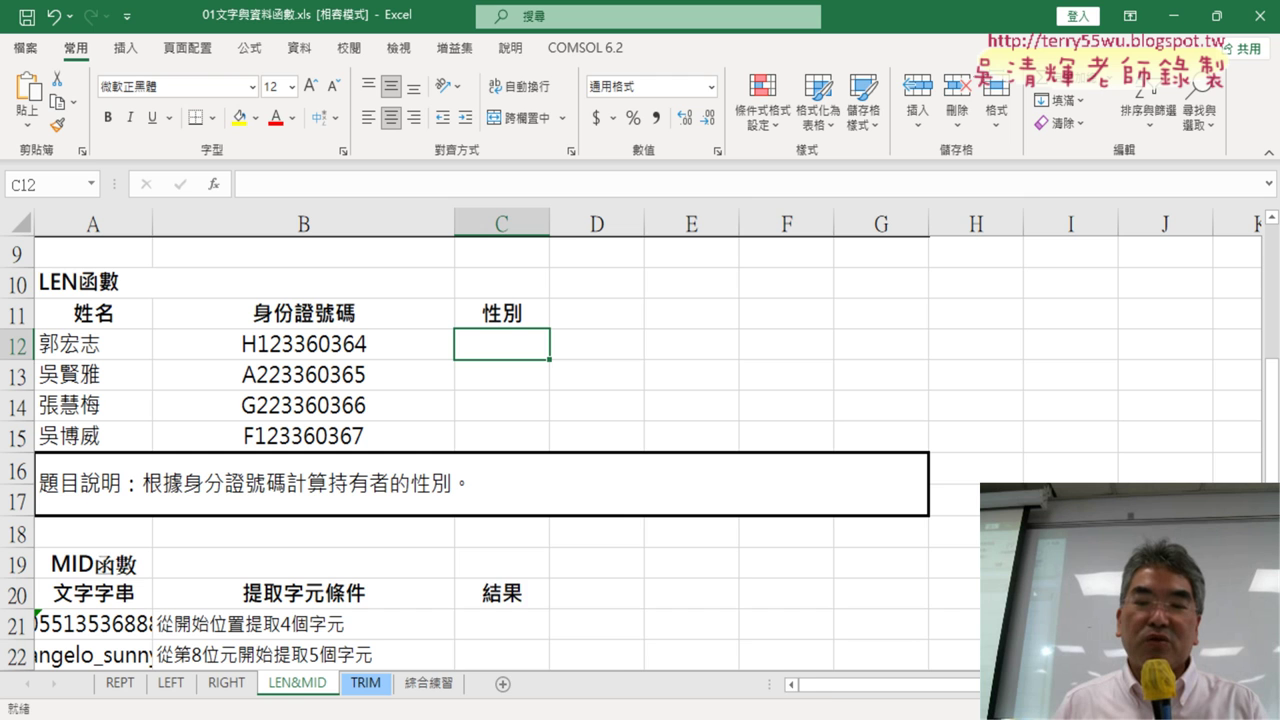
{"action": "left_click", "coordinate": [560, 670]}
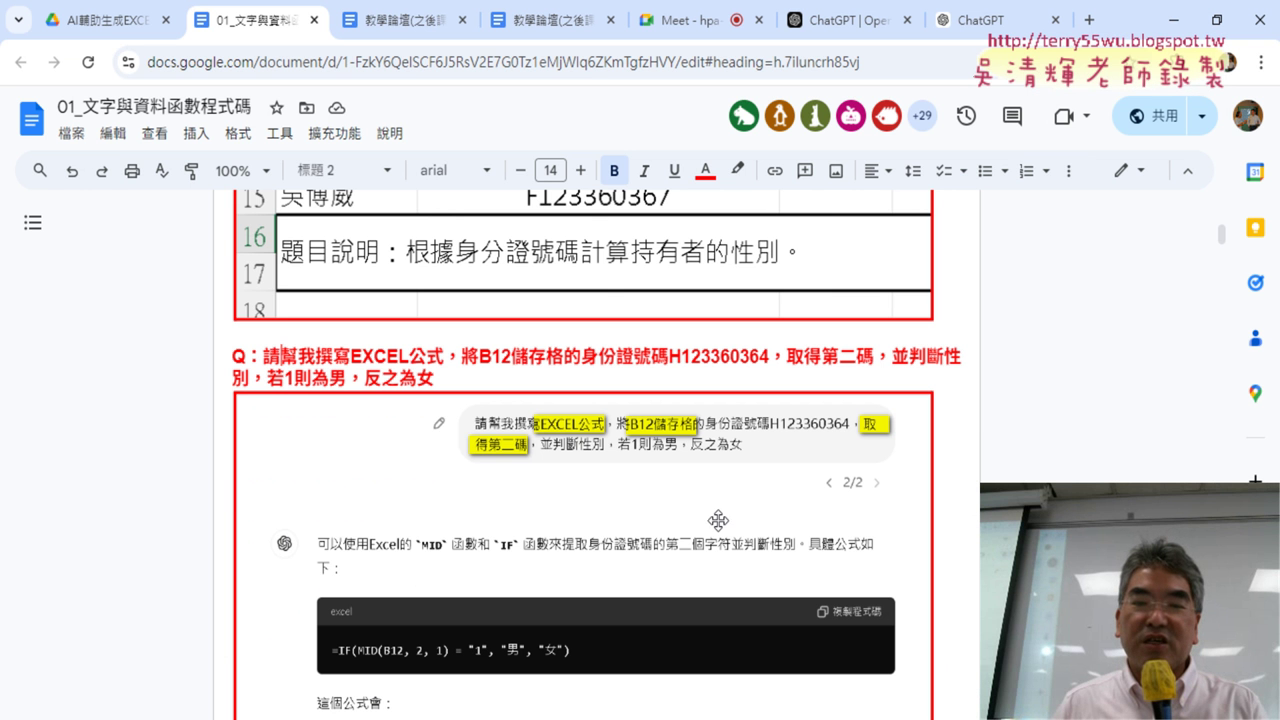
{"action": "left_click_drag", "start_coordinate": [271, 350], "coordinate": [443, 355]}
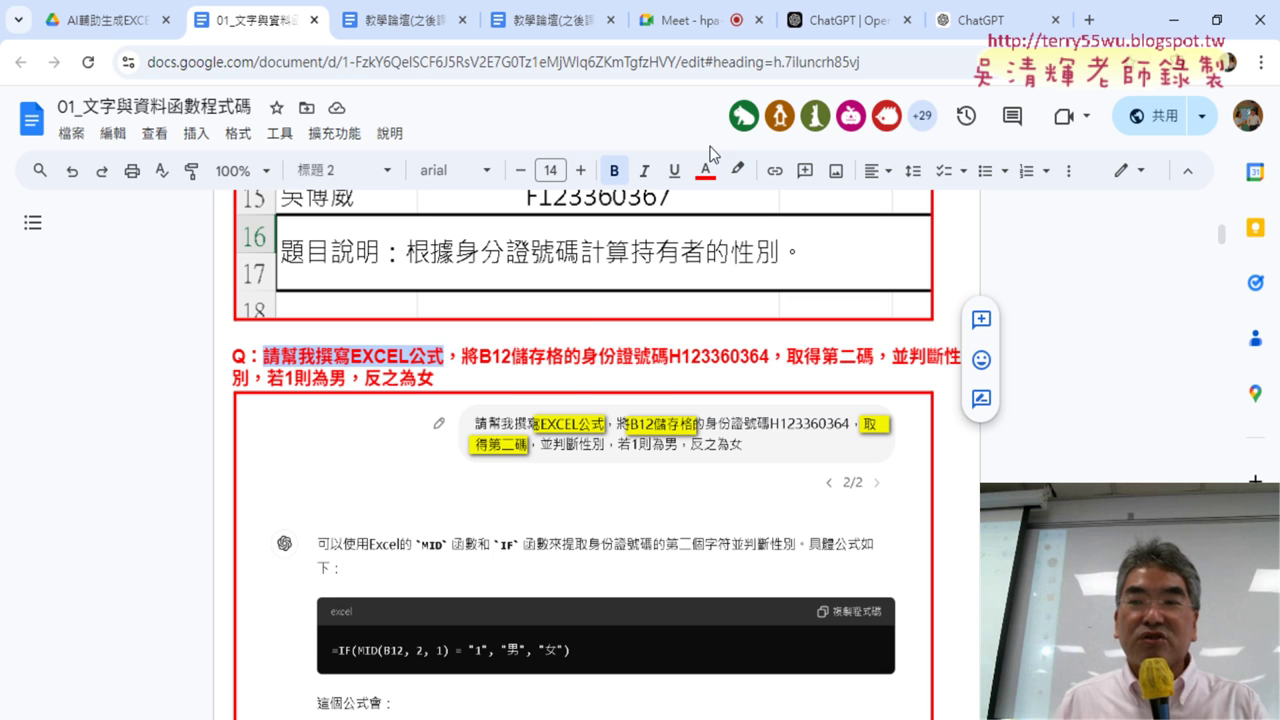
{"action": "mouse_move", "coordinate": [1126, 30]}
{"action": "left_mouse_down"}
{"action": "mouse_move", "coordinate": [1114, 73]}
{"action": "mouse_move", "coordinate": [968, 70]}
{"action": "left_mouse_up"}
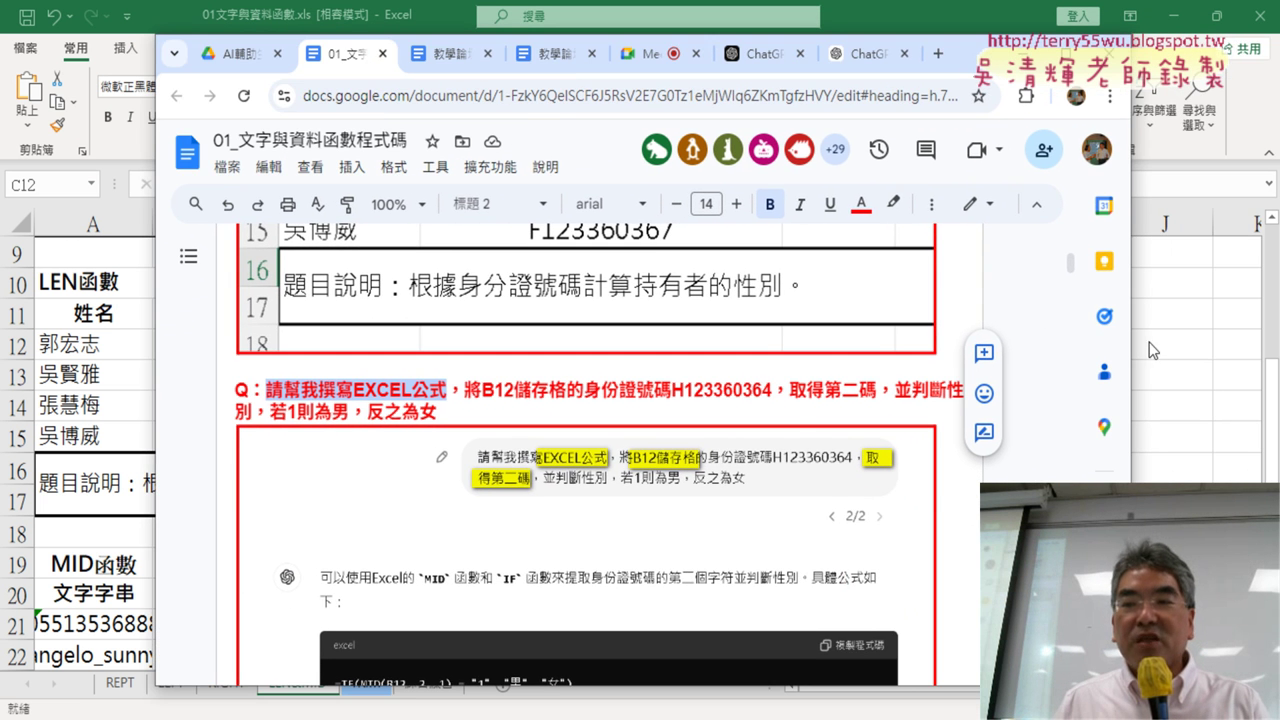
Step: Resize and move the Docs window right, highlighting B12儲存格, the sample ID and 二 in the question
{"action": "left_click_drag", "start_coordinate": [1130, 345], "coordinate": [871, 345]}
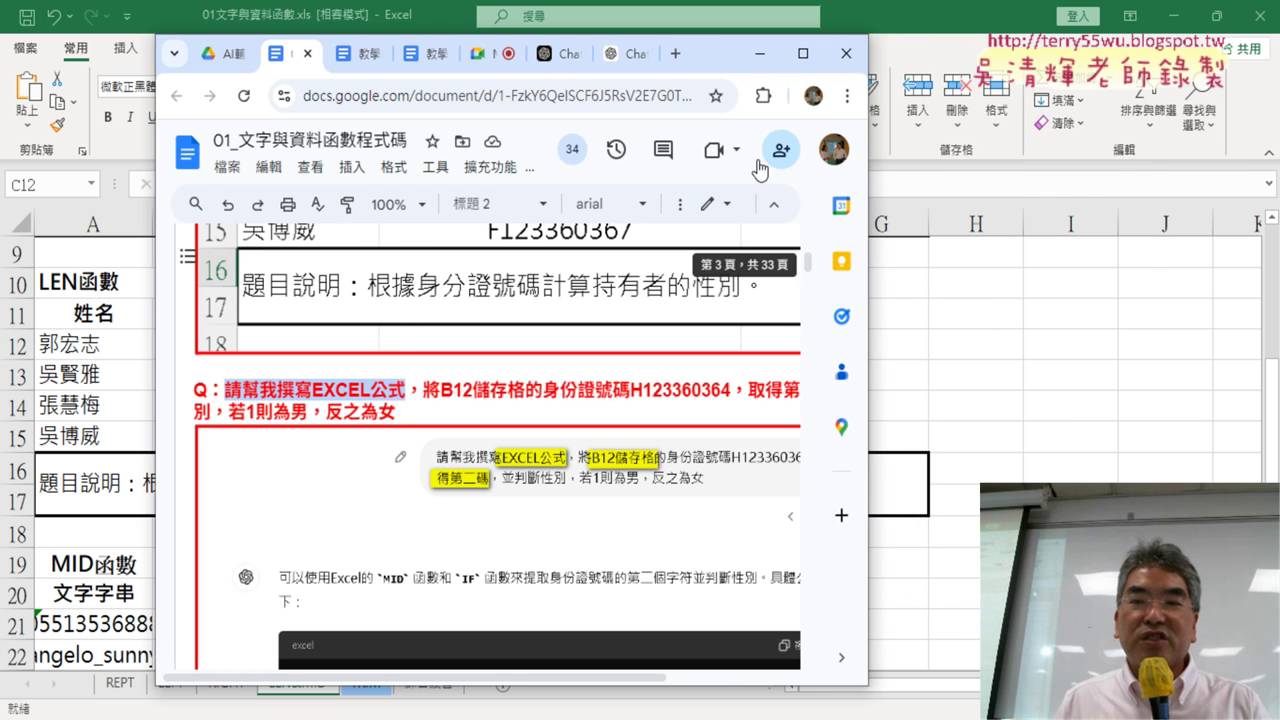
{"action": "left_click_drag", "start_coordinate": [716, 62], "coordinate": [1102, 60]}
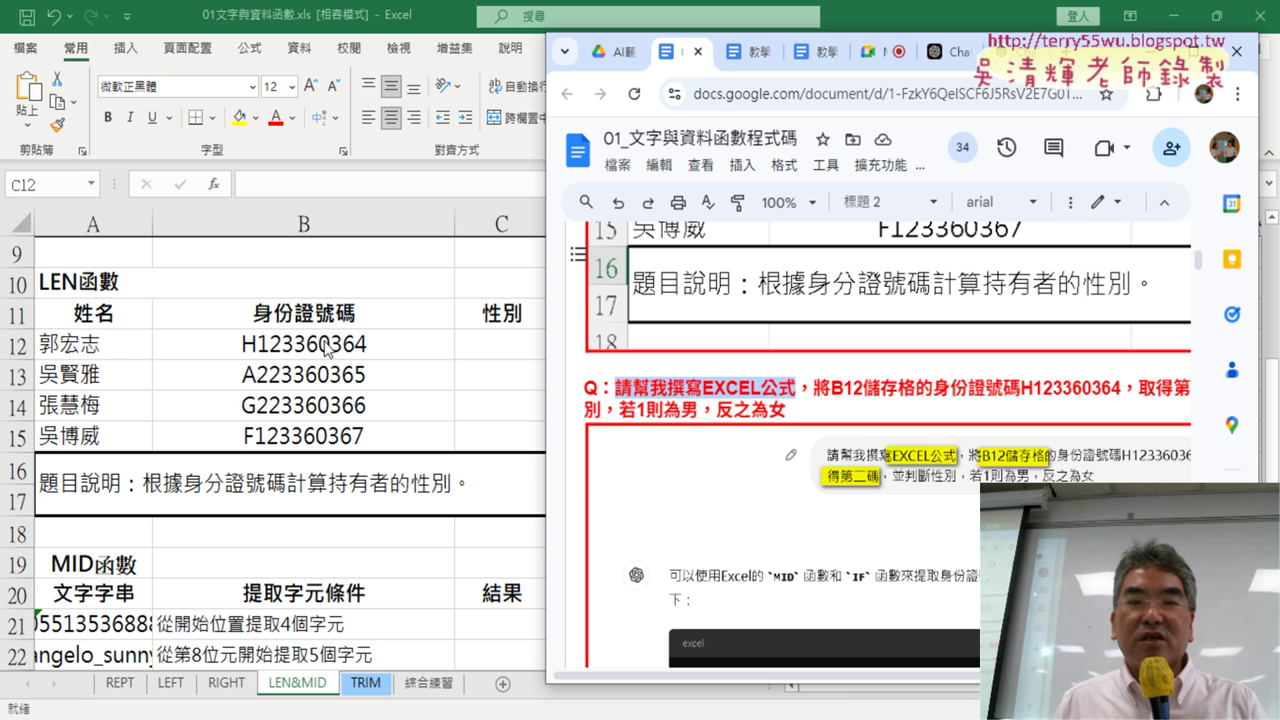
{"action": "left_click_drag", "start_coordinate": [834, 390], "coordinate": [918, 381]}
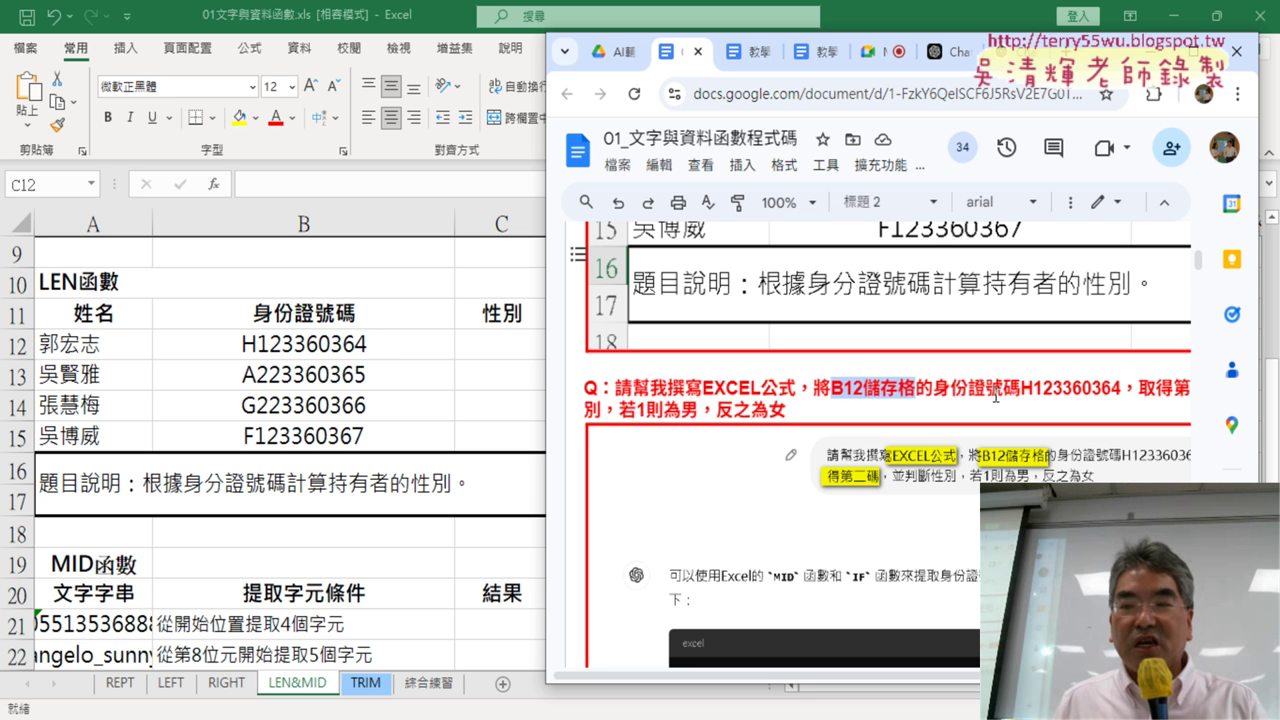
{"action": "left_click_drag", "start_coordinate": [1026, 385], "coordinate": [1122, 387]}
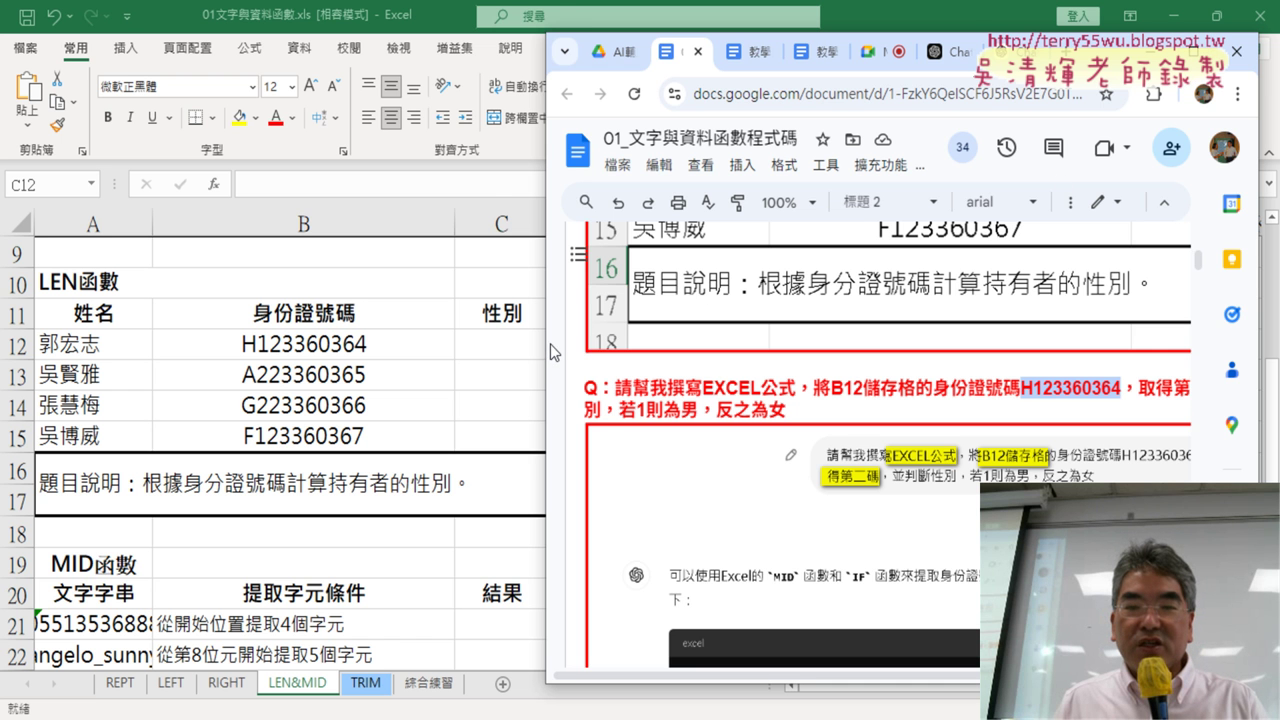
{"action": "left_click_drag", "start_coordinate": [549, 344], "coordinate": [286, 344]}
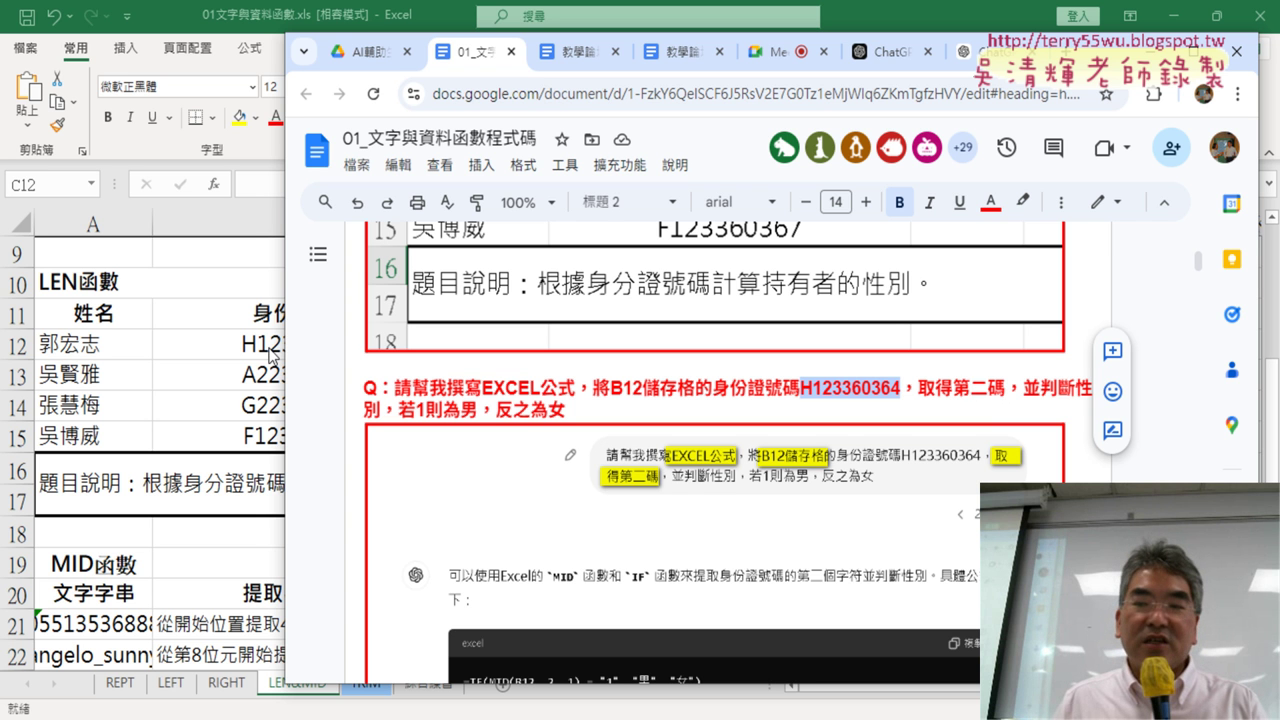
{"action": "left_click_drag", "start_coordinate": [978, 390], "coordinate": [990, 390]}
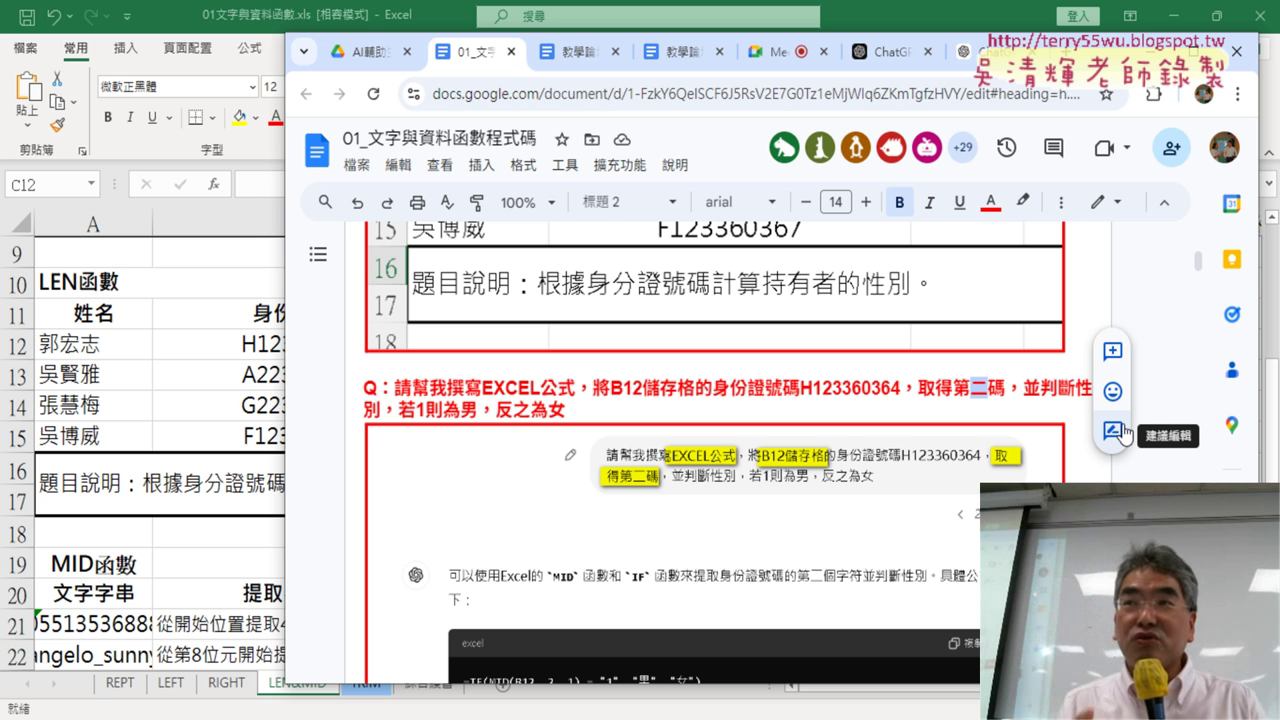
Step: Change 二 to 2 and undo it, then select the whole red question paragraph
{"action": "type", "text": "2"}
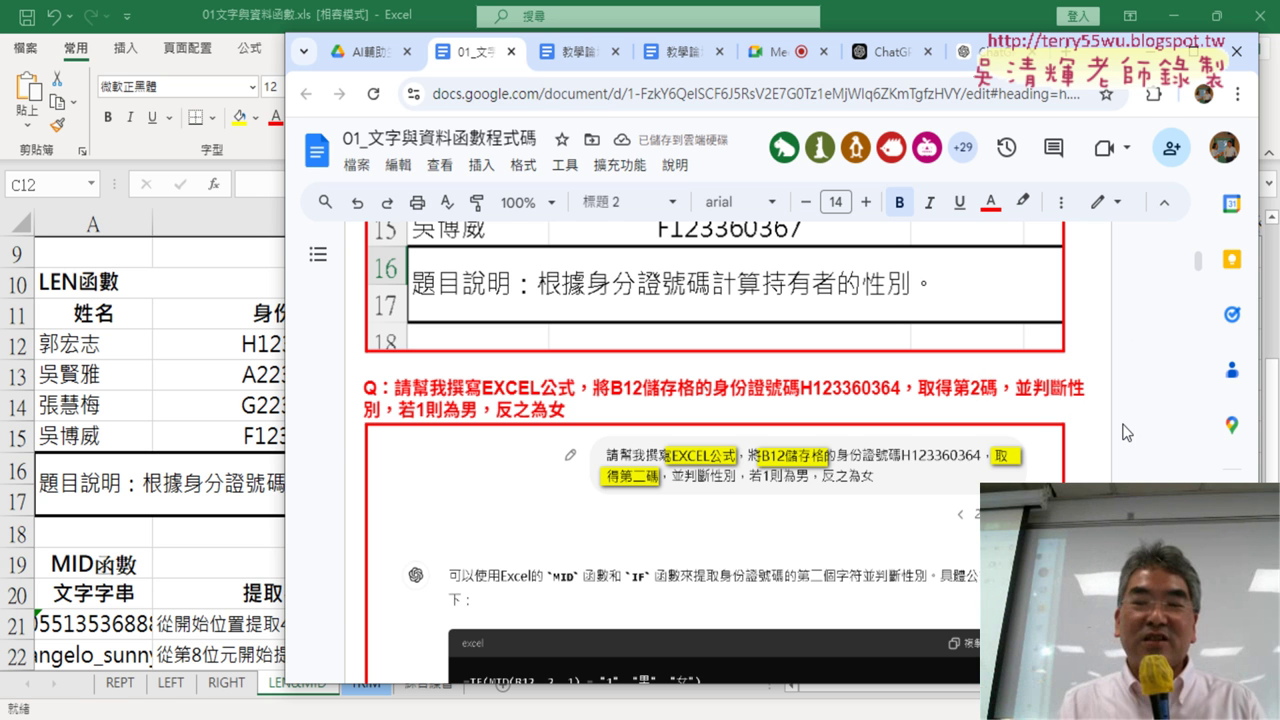
{"action": "key", "text": "ctrl+z"}
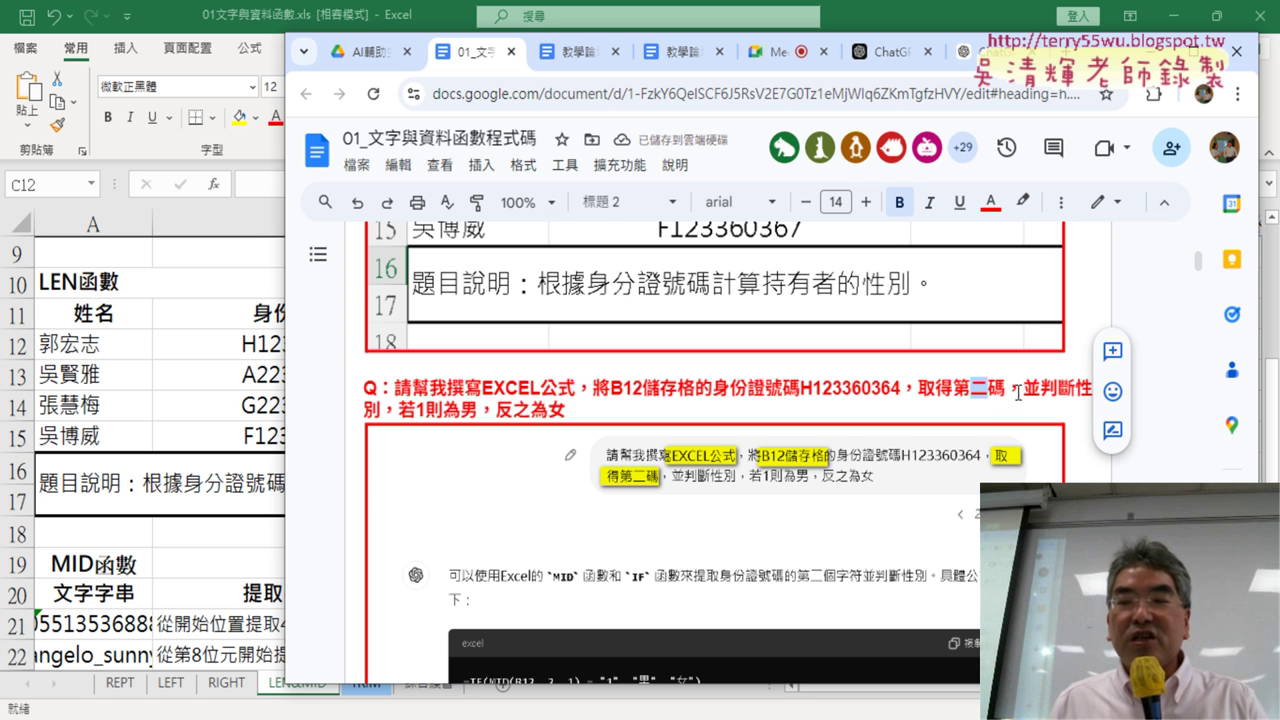
{"action": "mouse_move", "coordinate": [1022, 389]}
{"action": "left_mouse_down"}
{"action": "mouse_move", "coordinate": [381, 413]}
{"action": "mouse_move", "coordinate": [446, 420]}
{"action": "mouse_move", "coordinate": [428, 410]}
{"action": "left_mouse_up"}
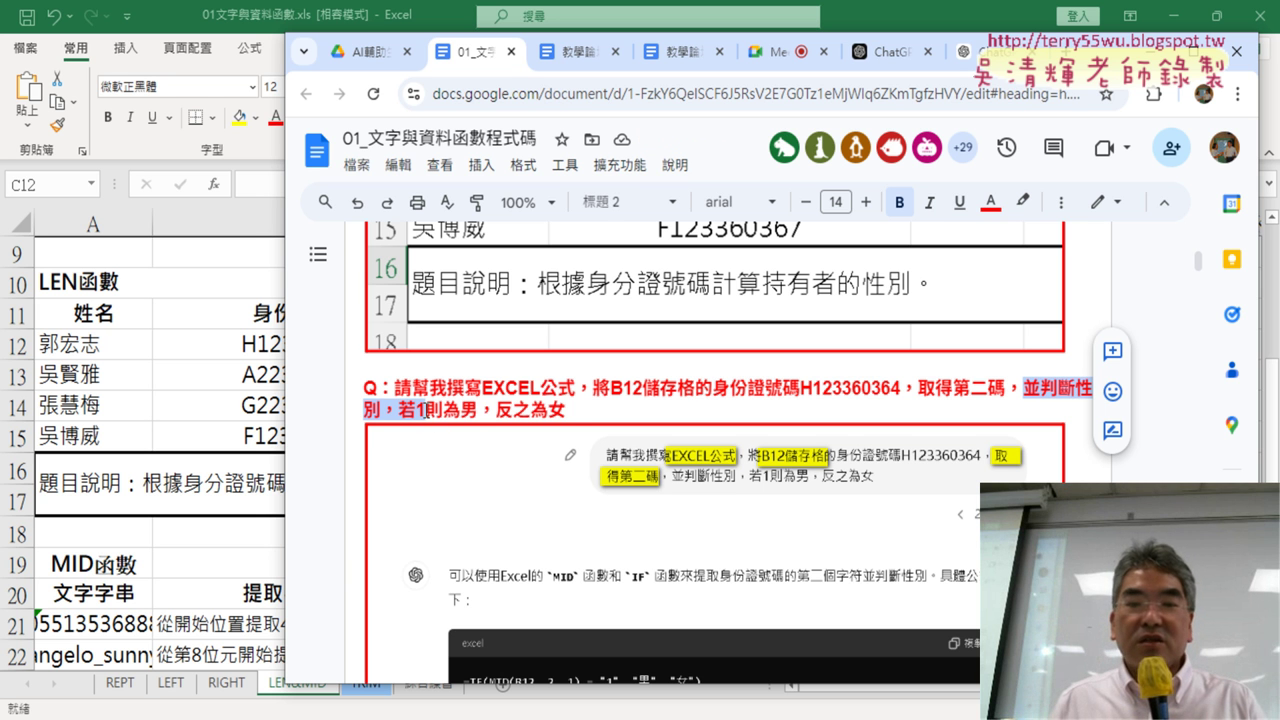
{"action": "triple_click", "coordinate": [564, 413]}
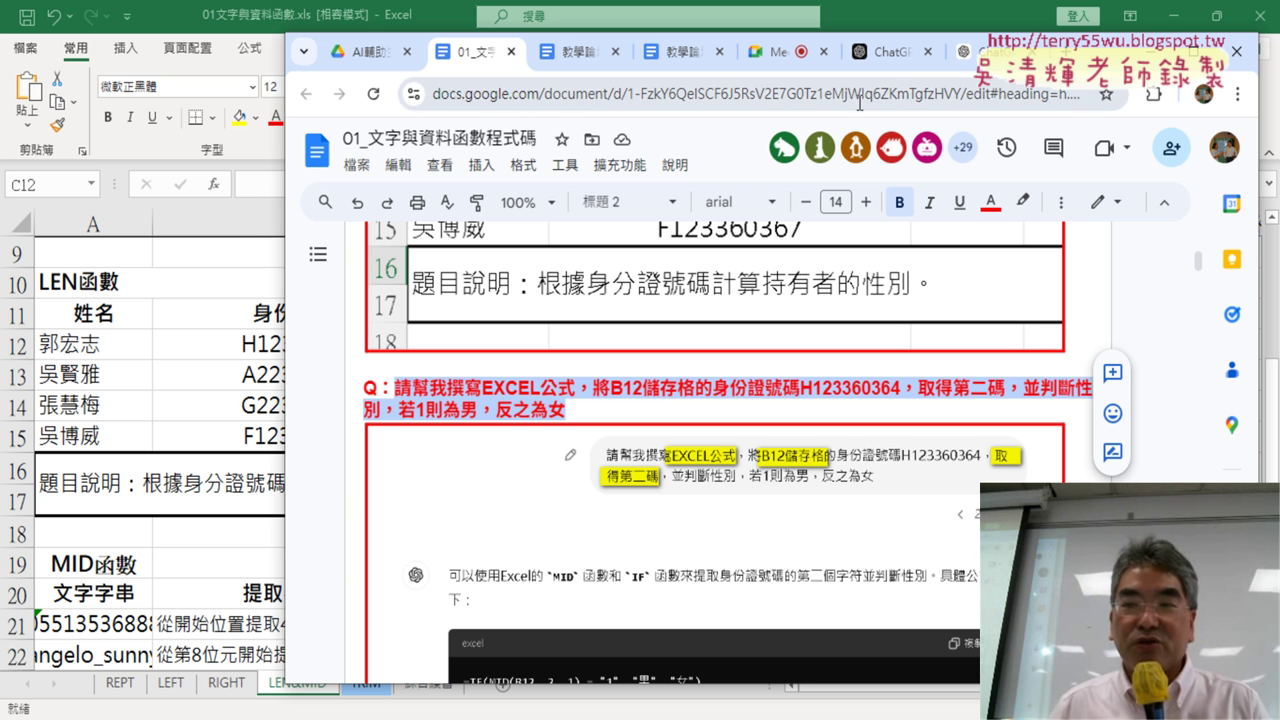
Step: Paste the copied gender-formula question into ChatGPT and send it
{"action": "left_click", "coordinate": [980, 52]}
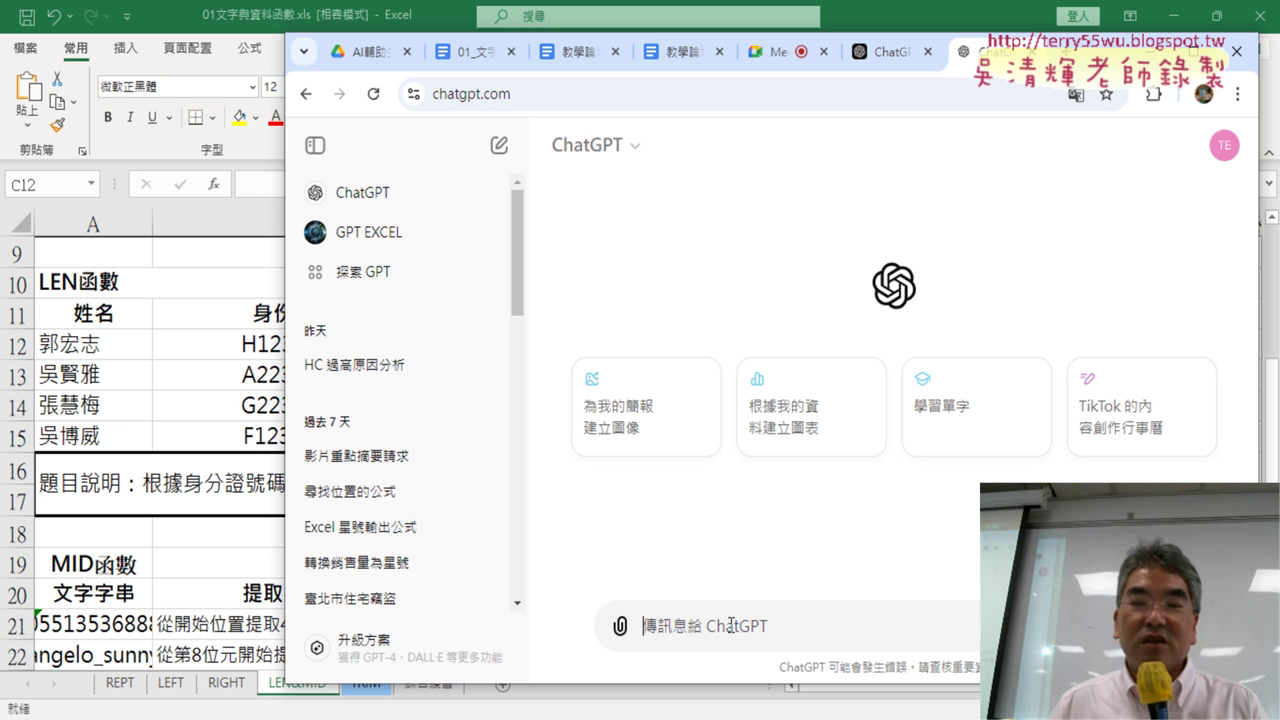
{"action": "key", "text": "ctrl+v"}
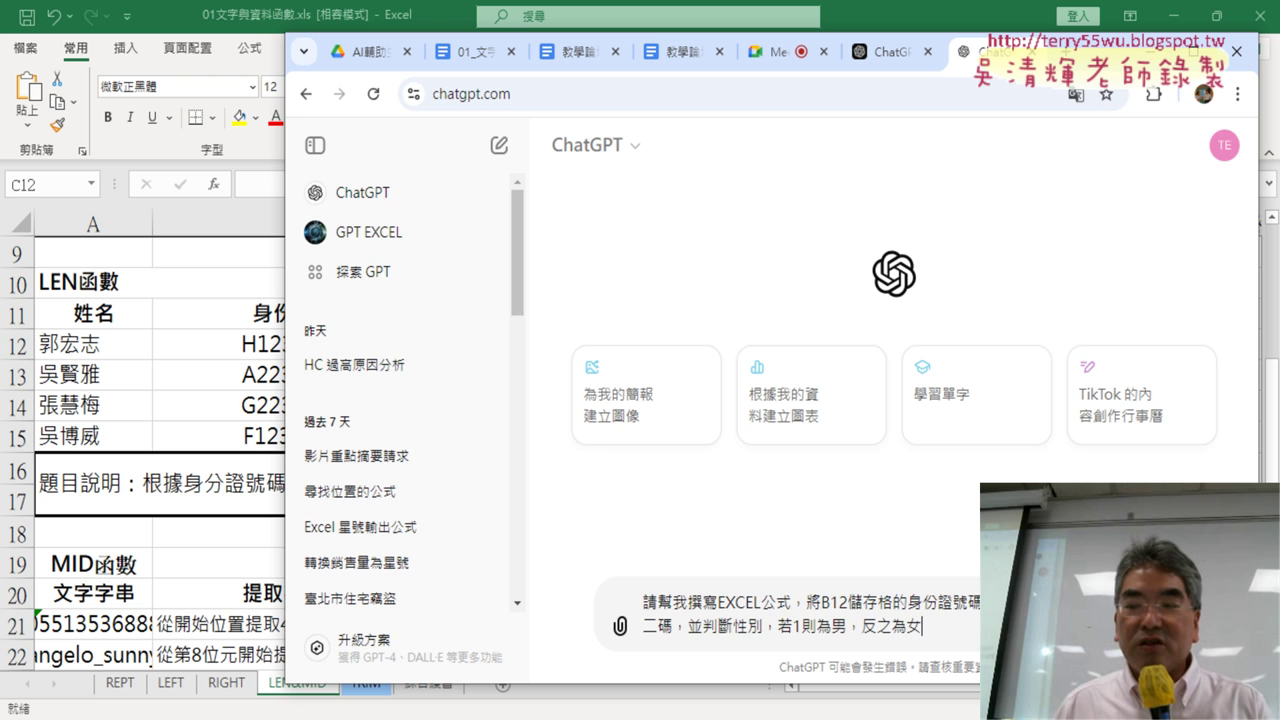
{"action": "key", "text": "Return"}
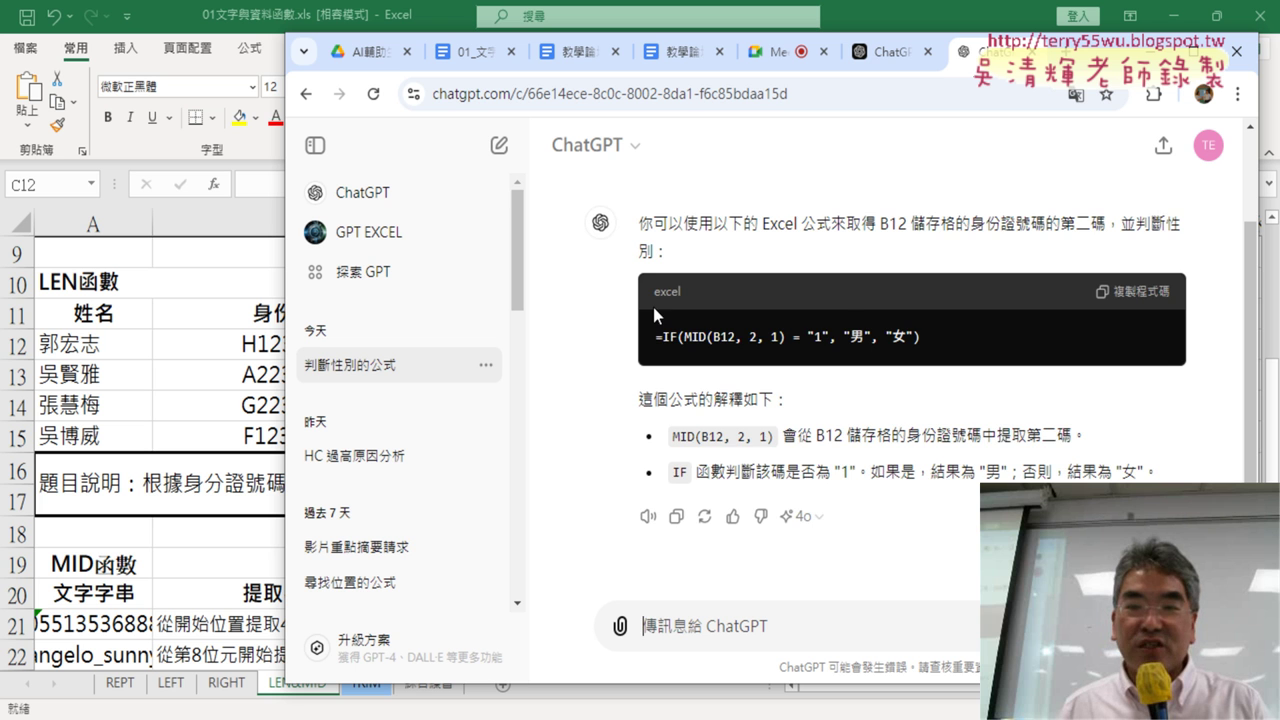
Step: Review ChatGPT's reply, highlighting the IF formula and the bullets explaining MID and the IF test
{"action": "scroll", "coordinate": [845, 290], "scroll_direction": "up", "scroll_amount": 1}
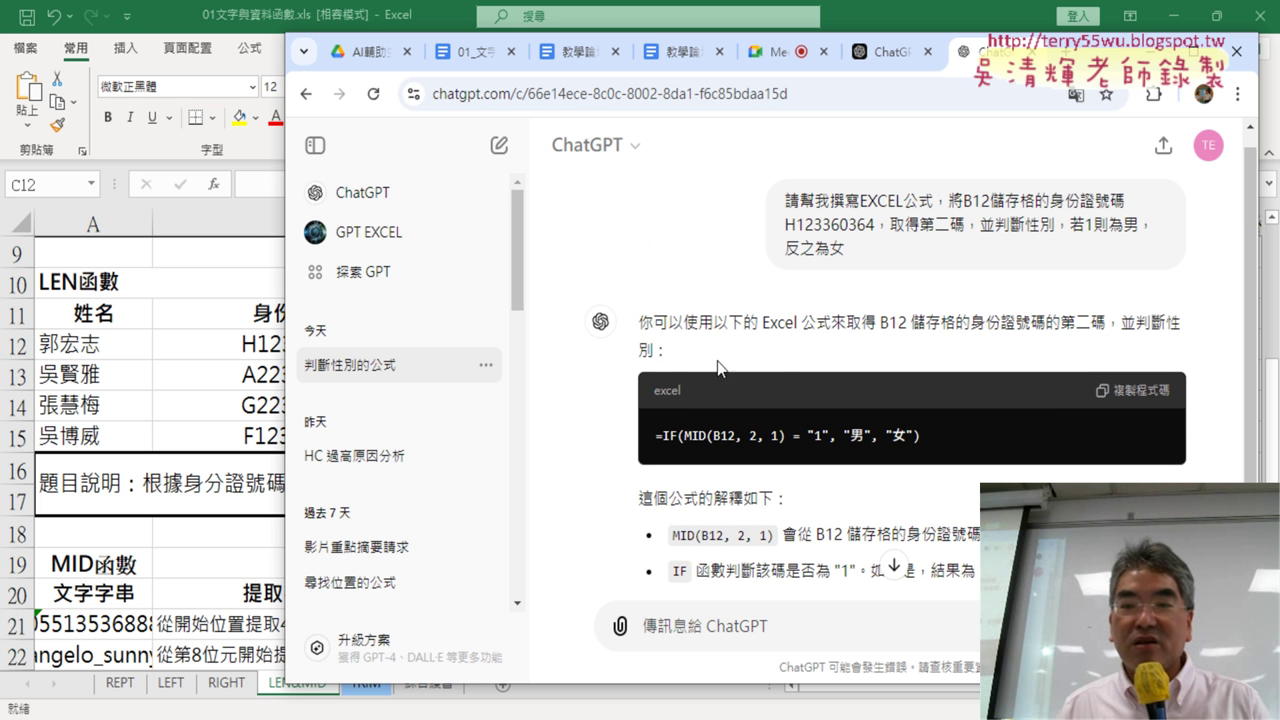
{"action": "left_click_drag", "start_coordinate": [641, 323], "coordinate": [713, 368]}
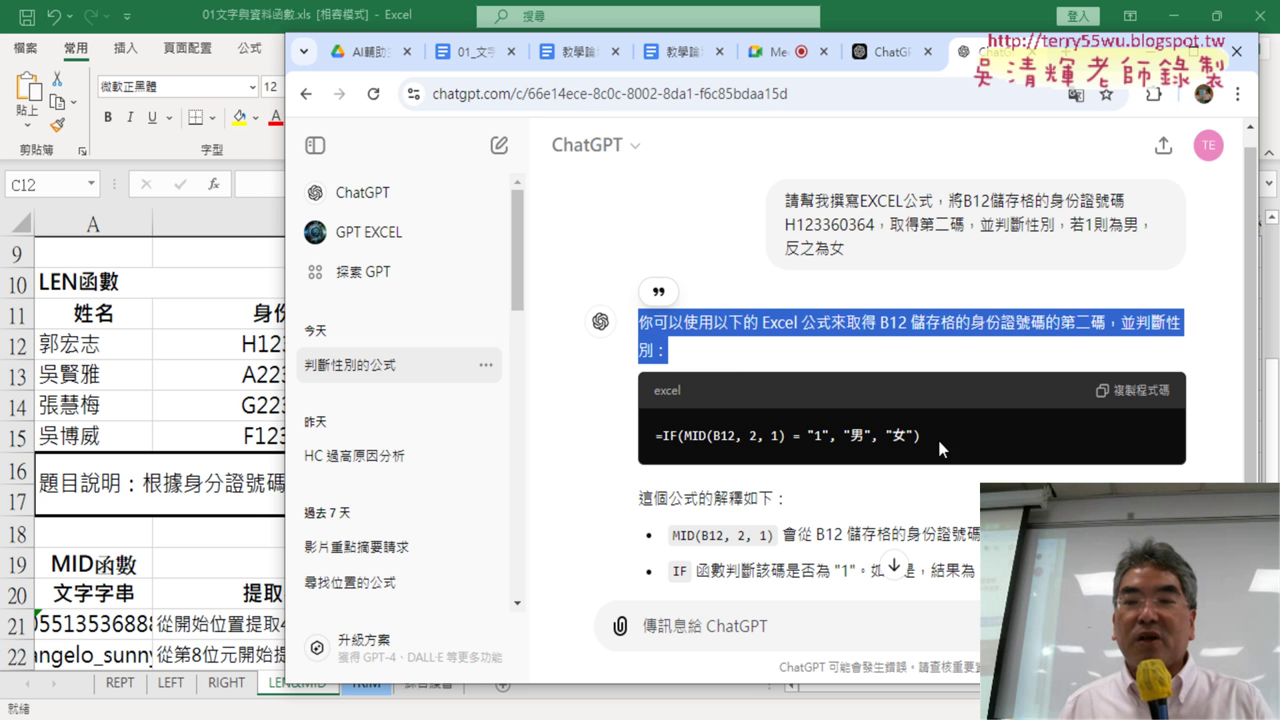
{"action": "left_click_drag", "start_coordinate": [922, 436], "coordinate": [654, 459]}
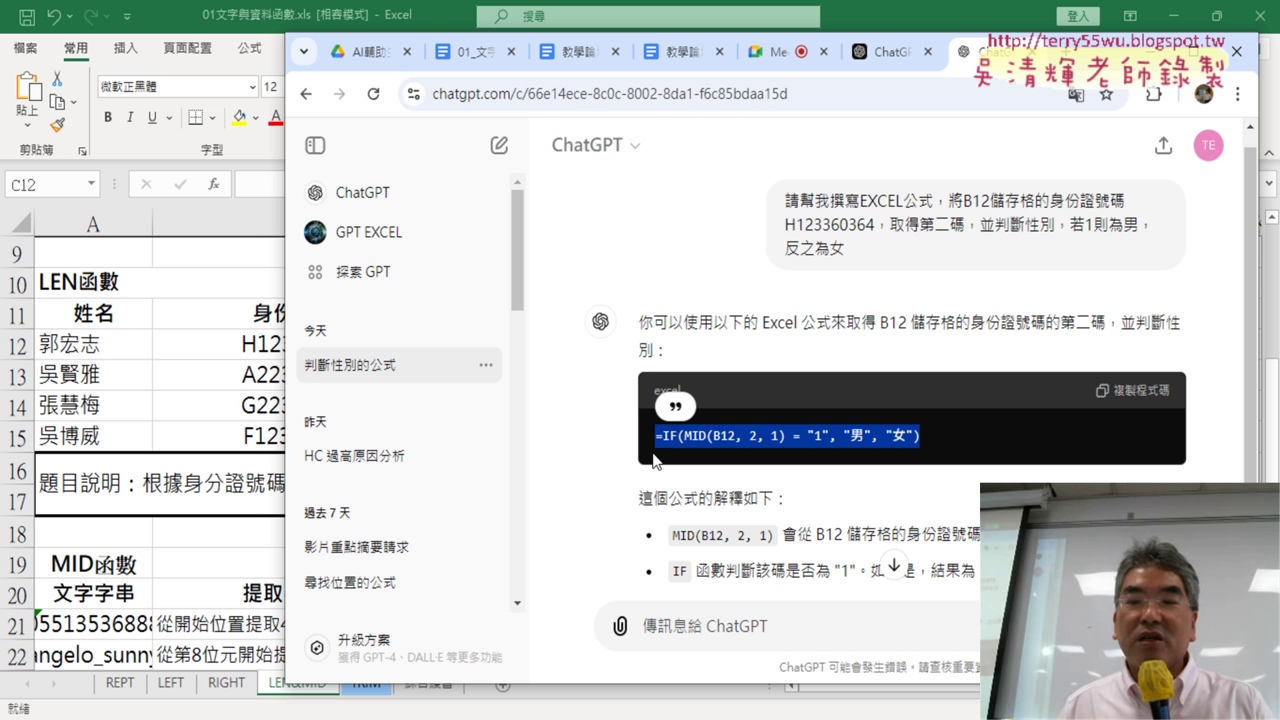
{"action": "scroll", "coordinate": [824, 458], "scroll_direction": "down", "scroll_amount": 1}
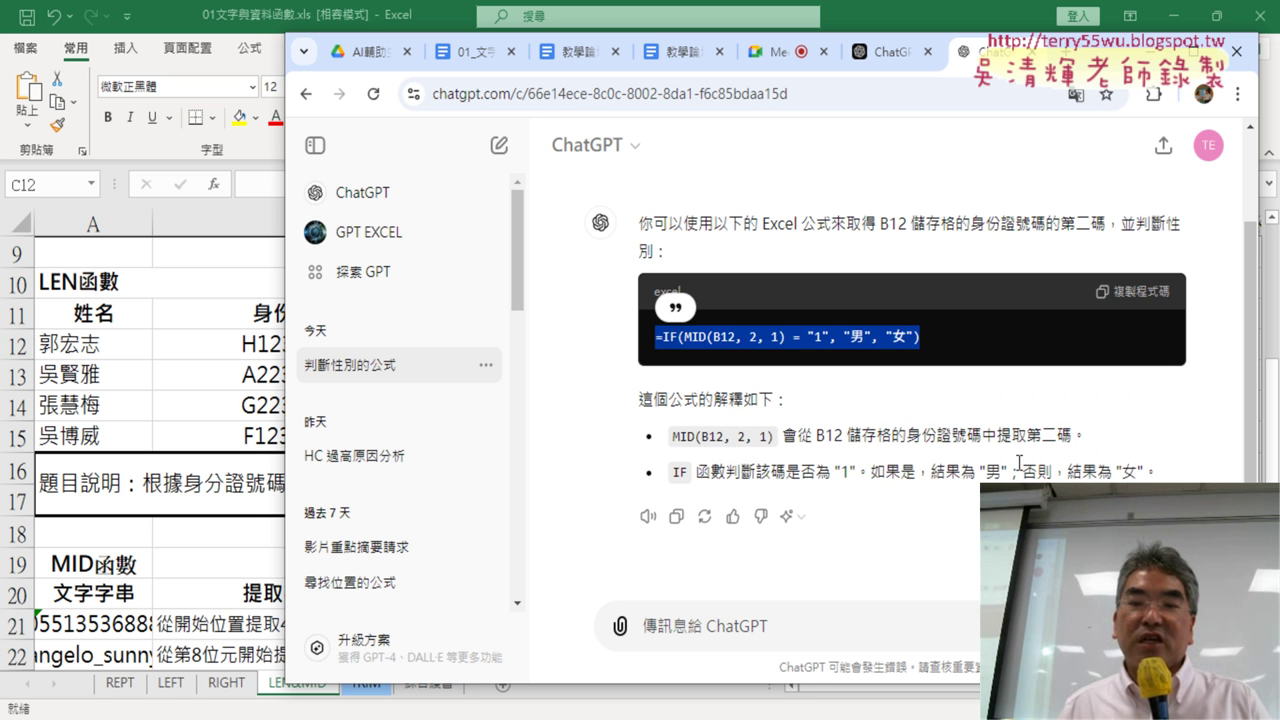
{"action": "left_click_drag", "start_coordinate": [670, 438], "coordinate": [1073, 436]}
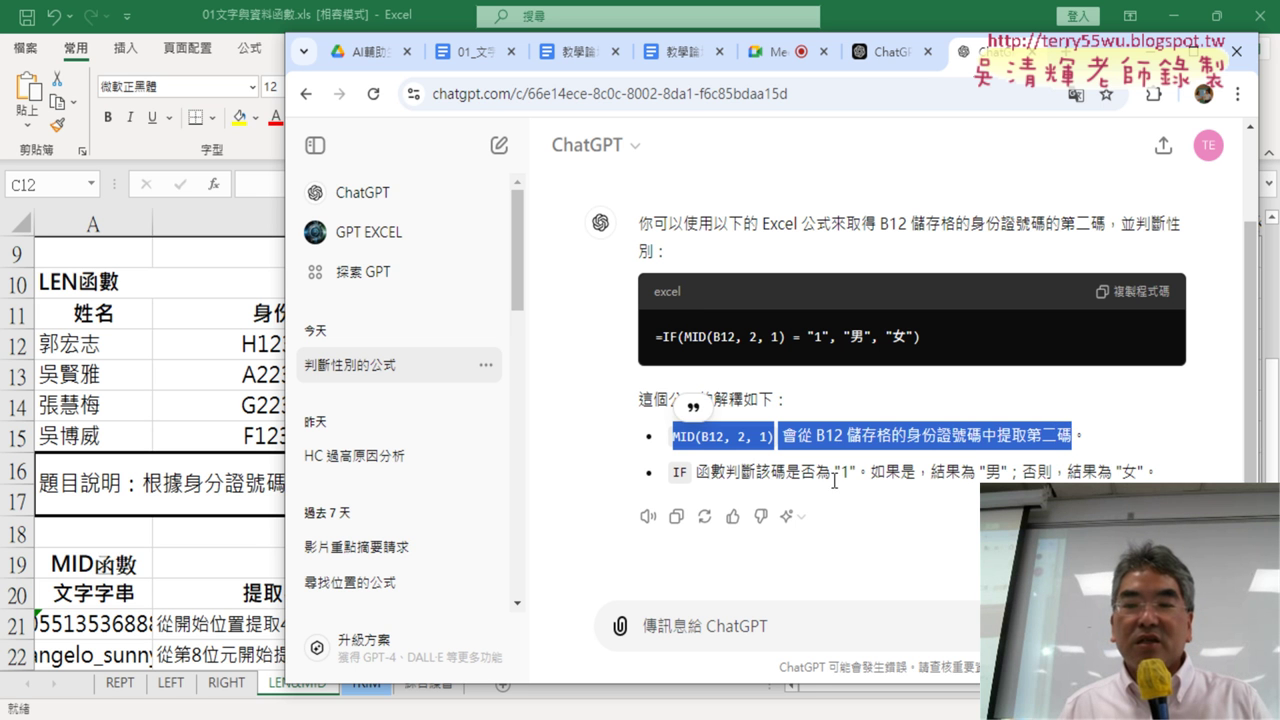
{"action": "left_click_drag", "start_coordinate": [679, 478], "coordinate": [1153, 471]}
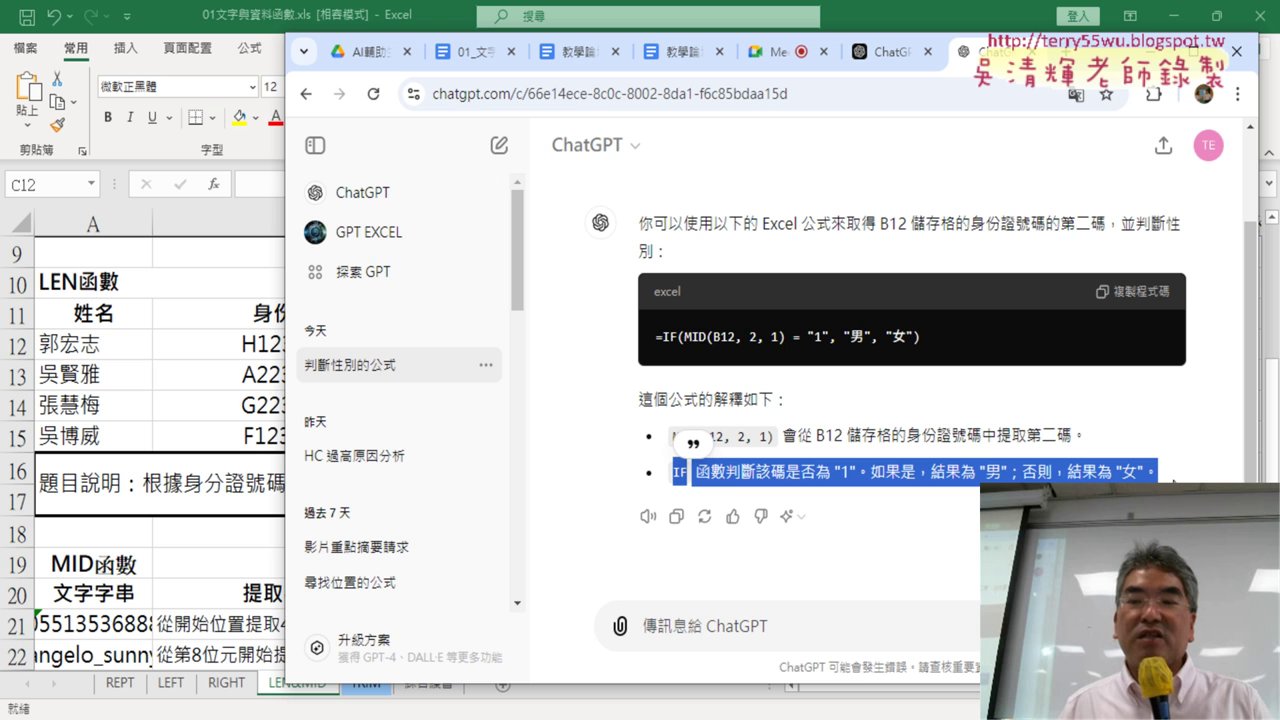
Step: Copy =IF(MID(B12, 2, 1) = "1", "男", "女") from the code block and return to Excel
{"action": "left_click_drag", "start_coordinate": [950, 357], "coordinate": [656, 352]}
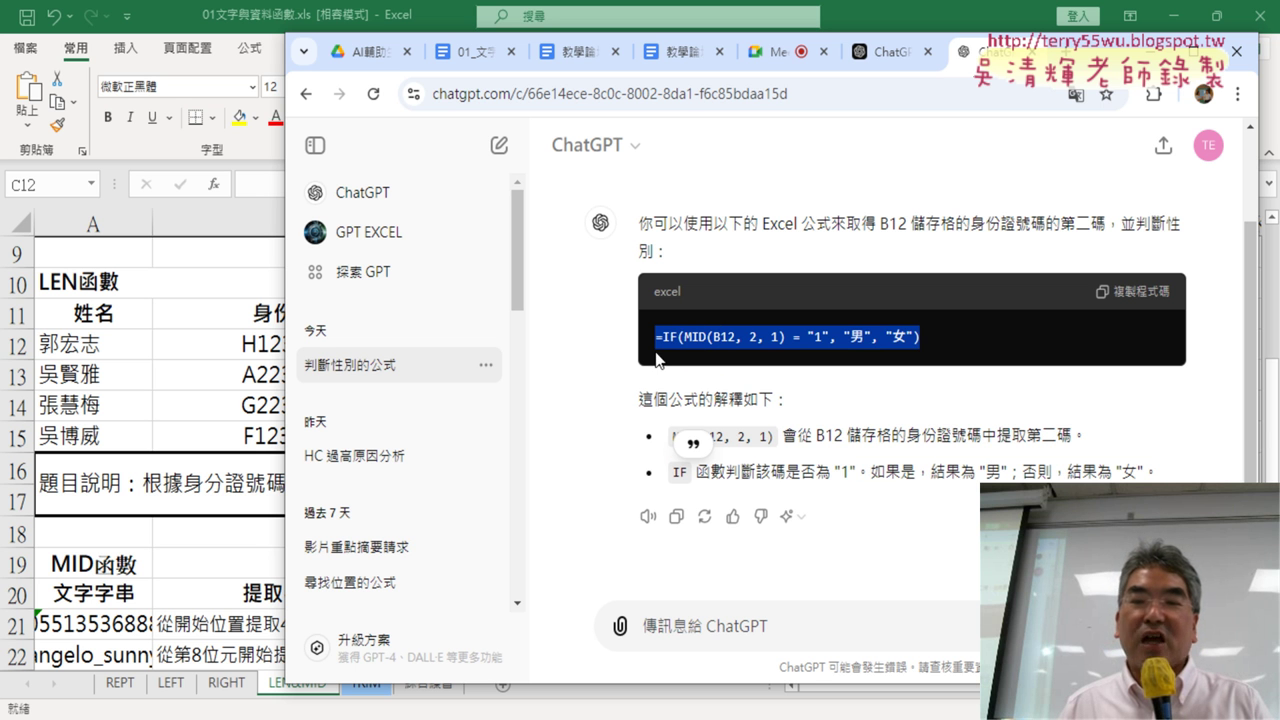
{"action": "right_click", "coordinate": [738, 341]}
{"action": "left_click", "coordinate": [803, 364]}
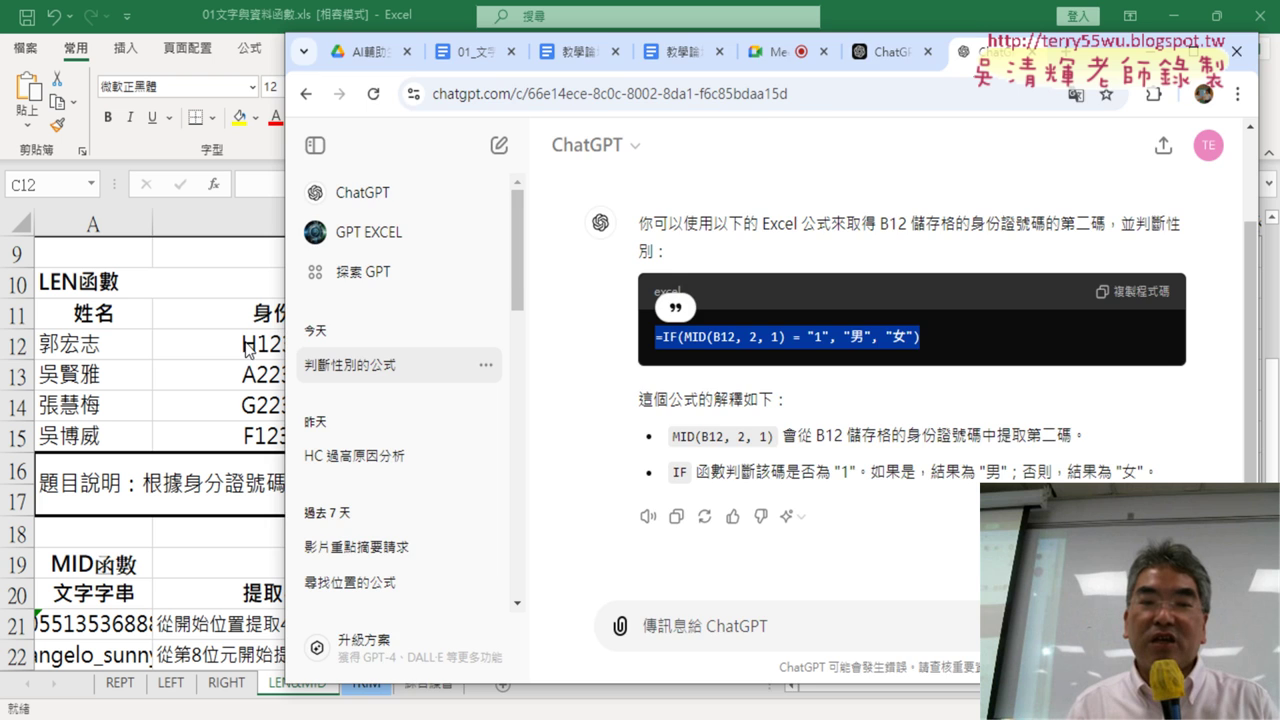
{"action": "key", "text": "alt+Tab"}
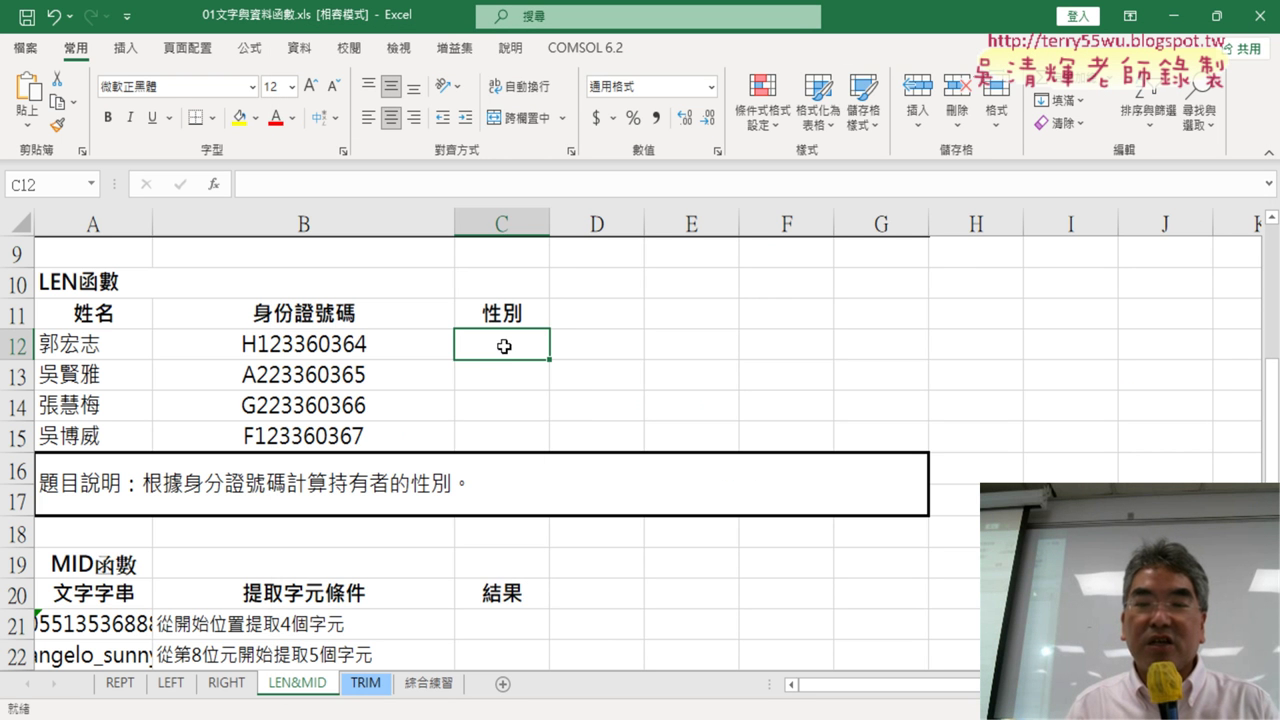
Step: Paste the IF(MID) gender formula into C12 and fill it down through C15
{"action": "left_click", "coordinate": [399, 185]}
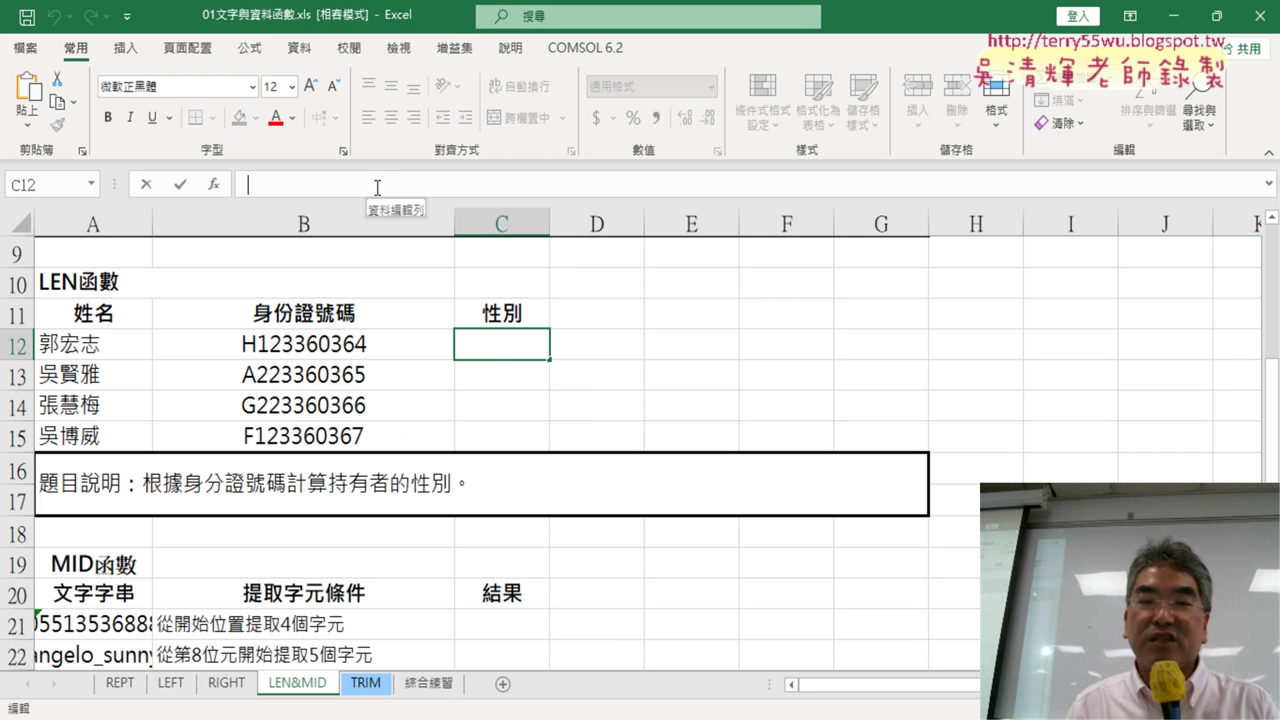
{"action": "right_click", "coordinate": [417, 190]}
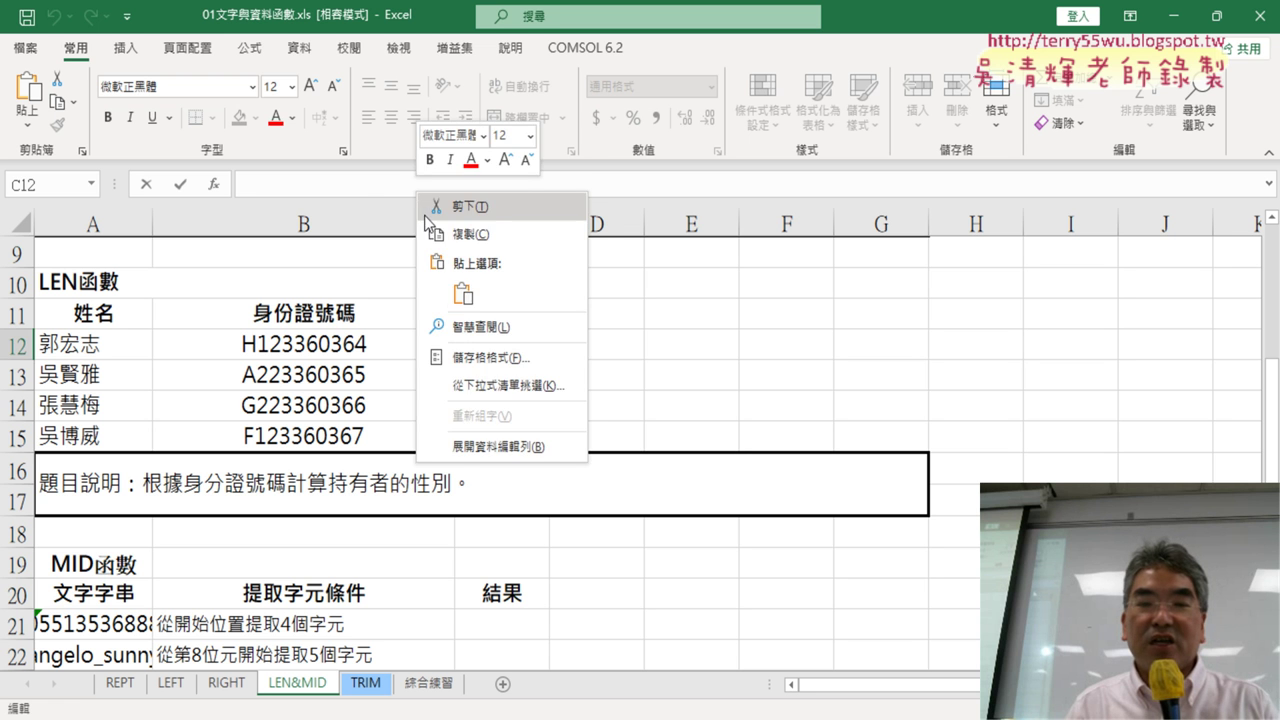
{"action": "left_click", "coordinate": [467, 291]}
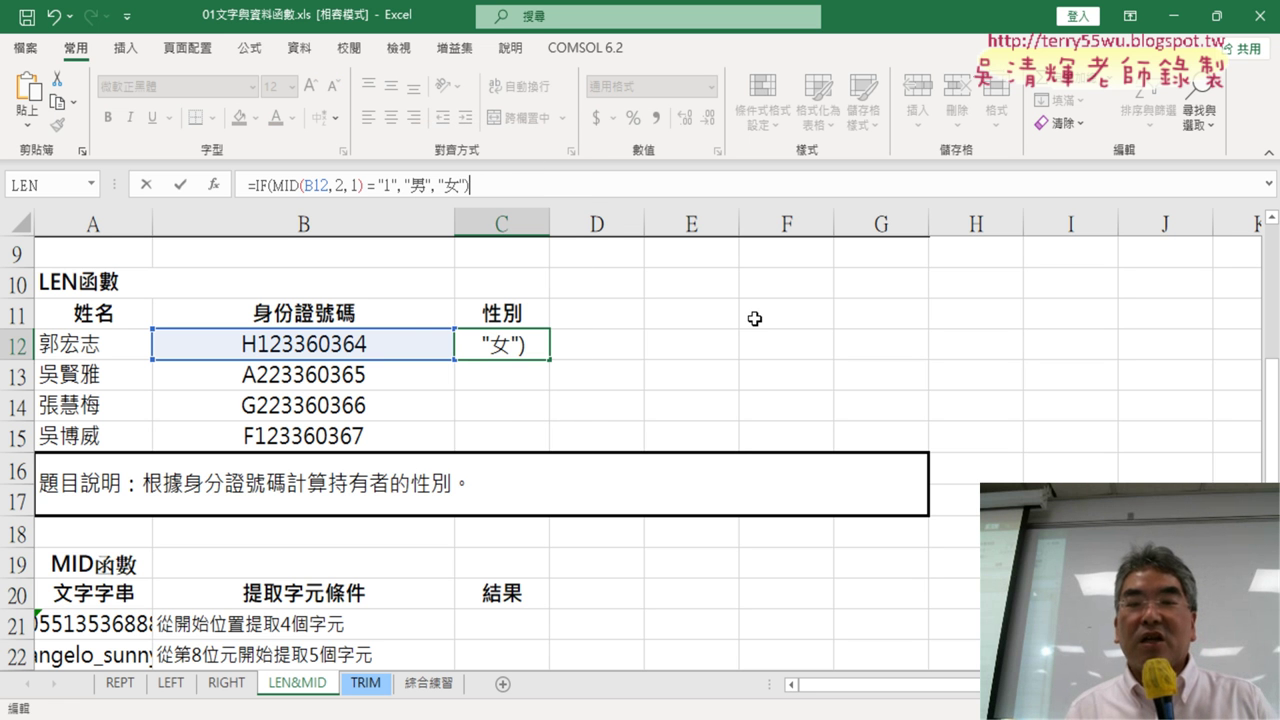
{"action": "left_click", "coordinate": [181, 186]}
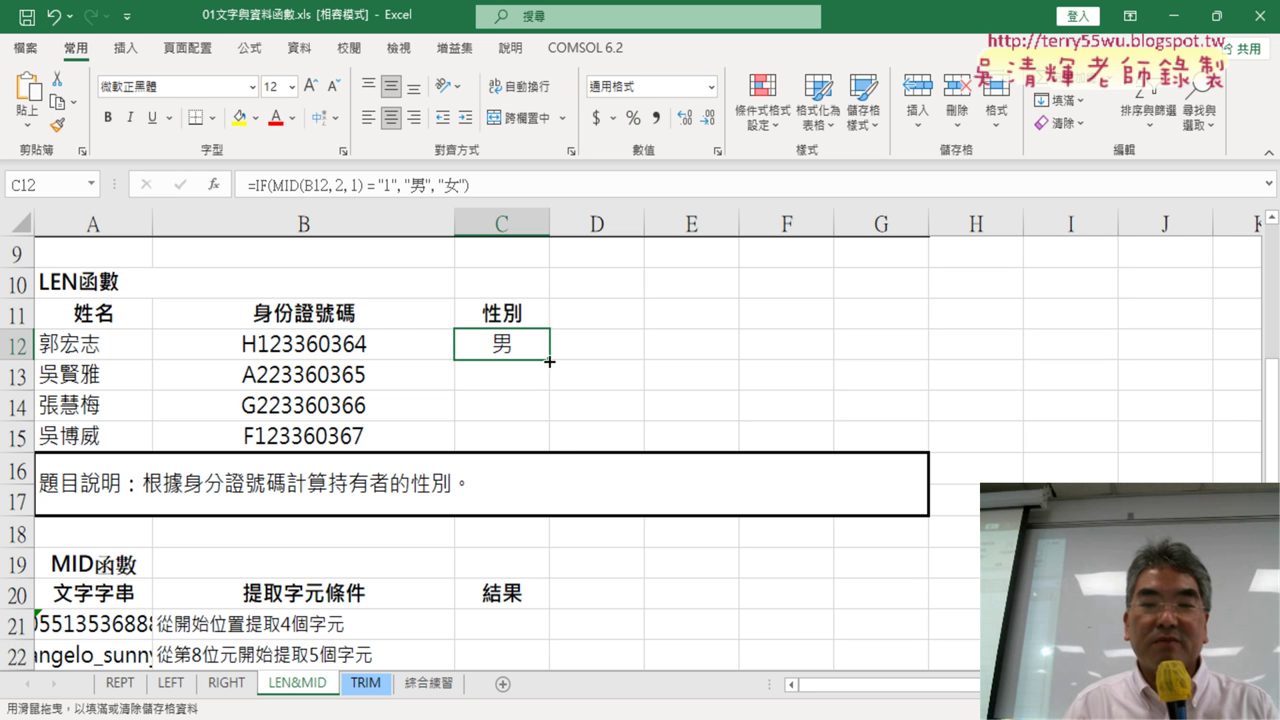
{"action": "left_click_drag", "start_coordinate": [552, 360], "coordinate": [552, 450]}
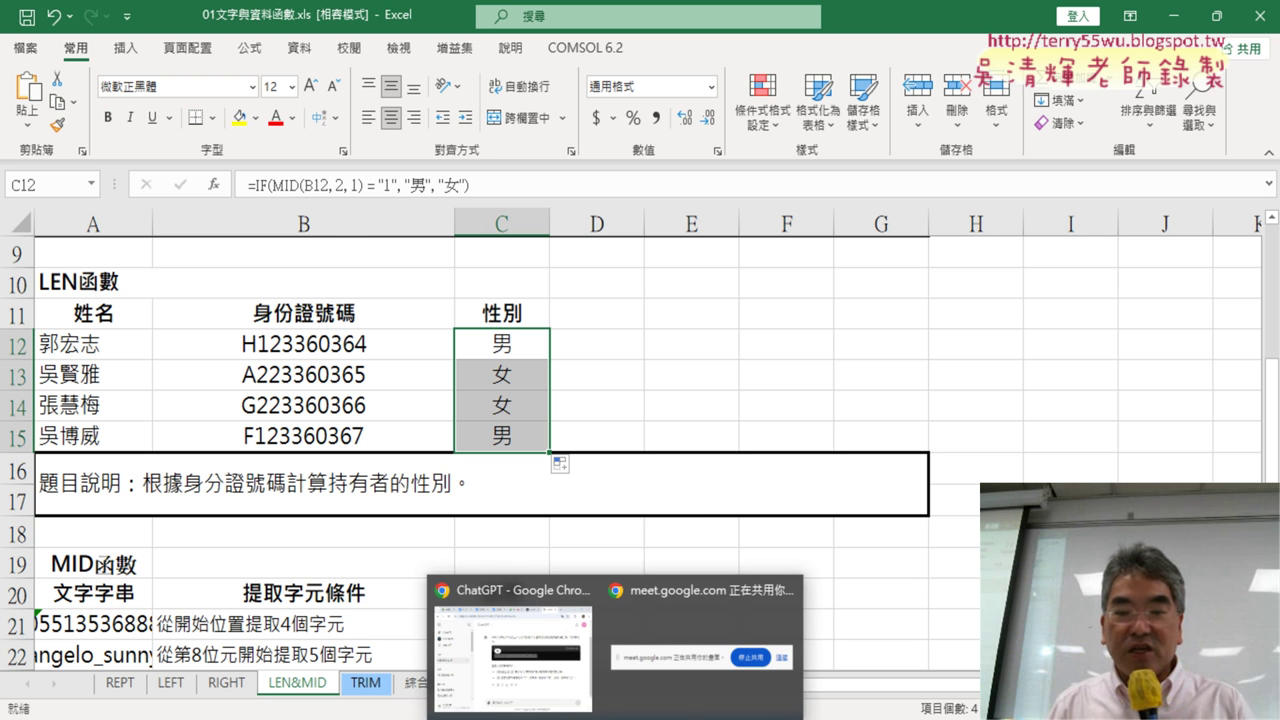
{"action": "left_click", "coordinate": [512, 645]}
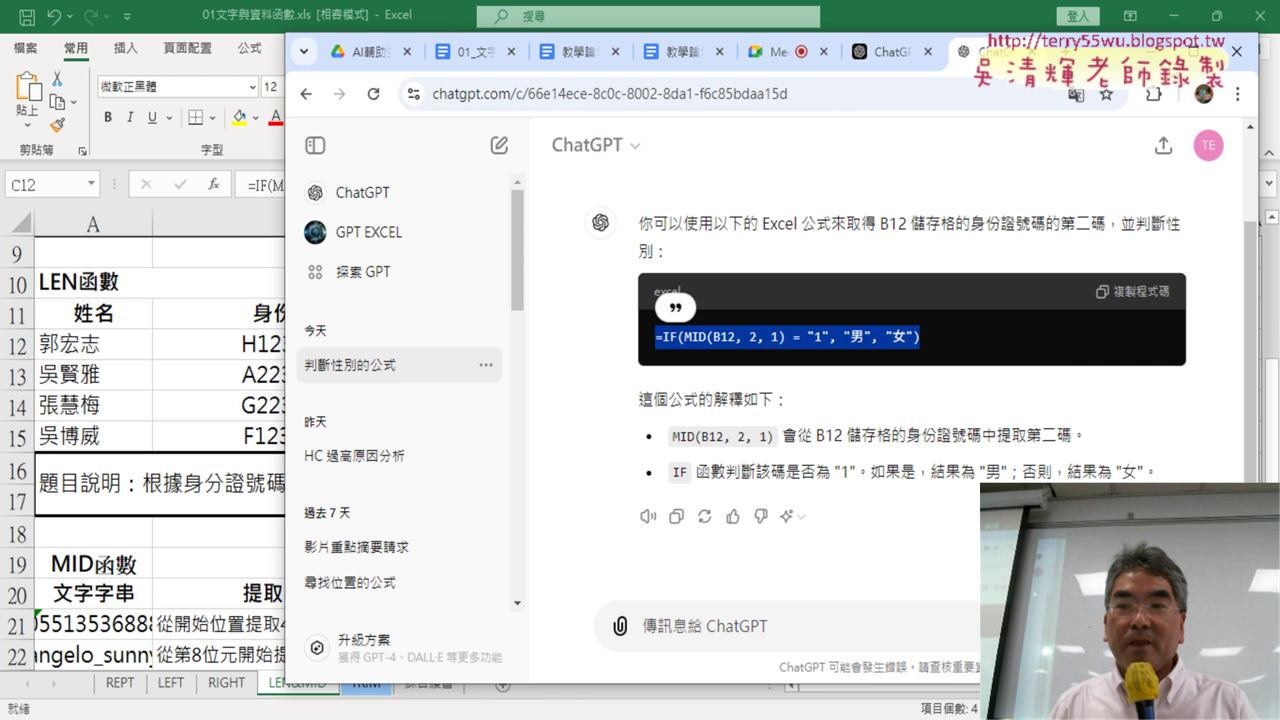
{"action": "left_click", "coordinate": [1172, 54]}
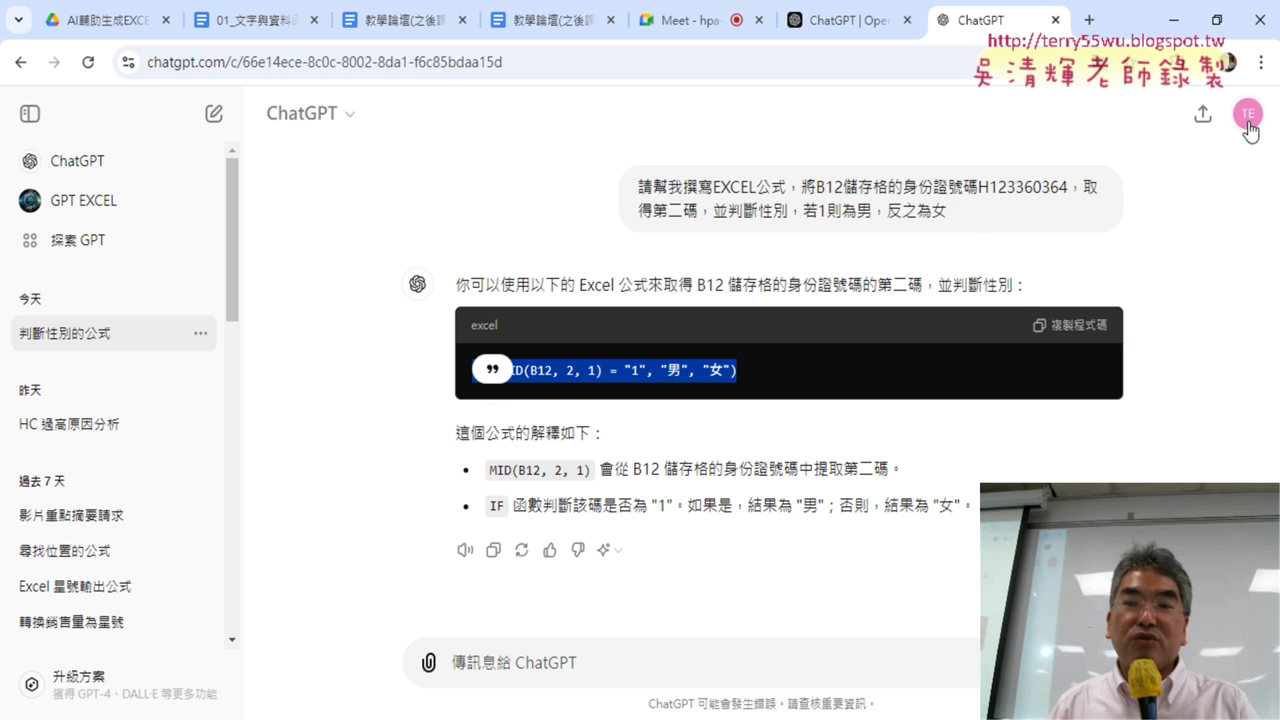
{"action": "mouse_move", "coordinate": [870, 198]}
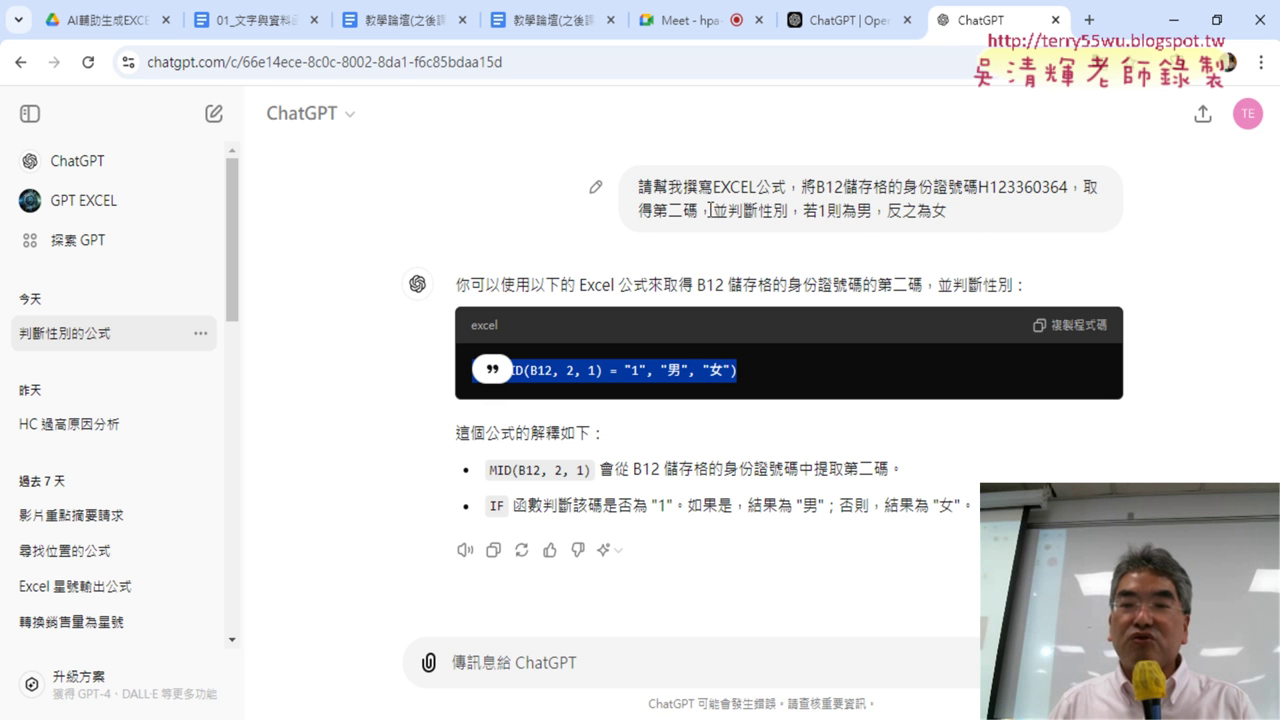
{"action": "left_click", "coordinate": [534, 673]}
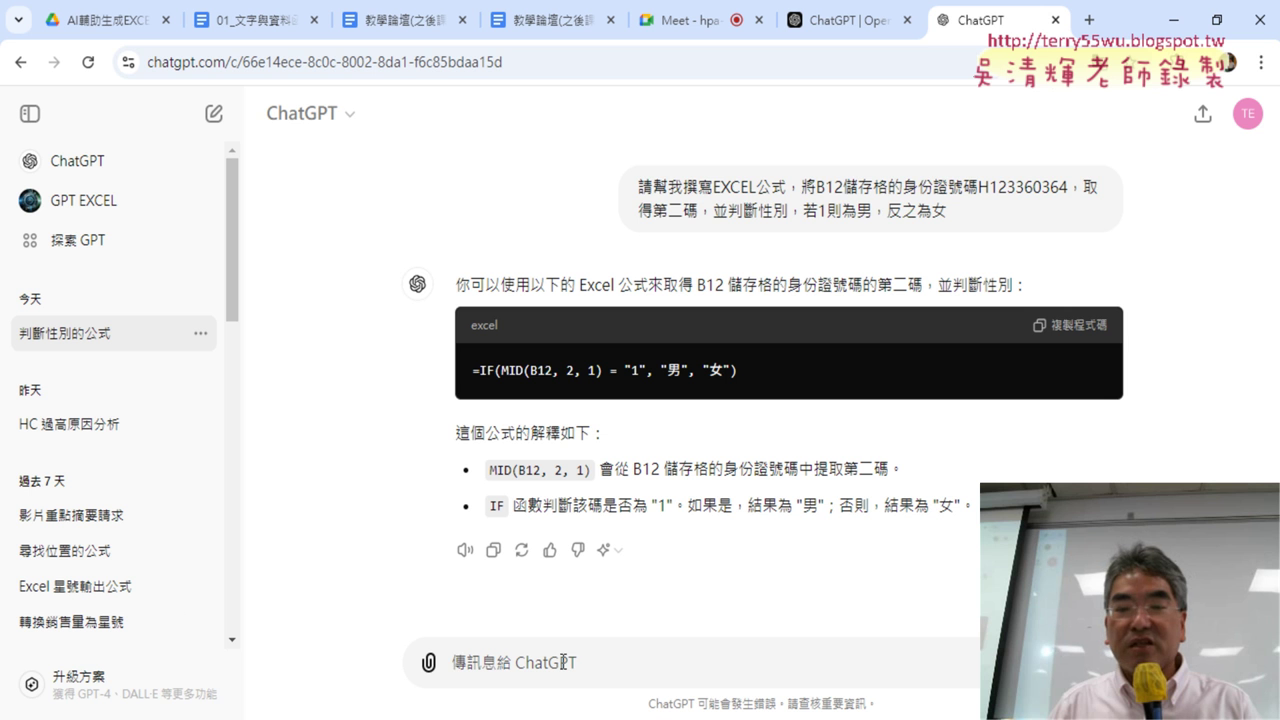
{"action": "left_click_drag", "start_coordinate": [638, 186], "coordinate": [946, 211]}
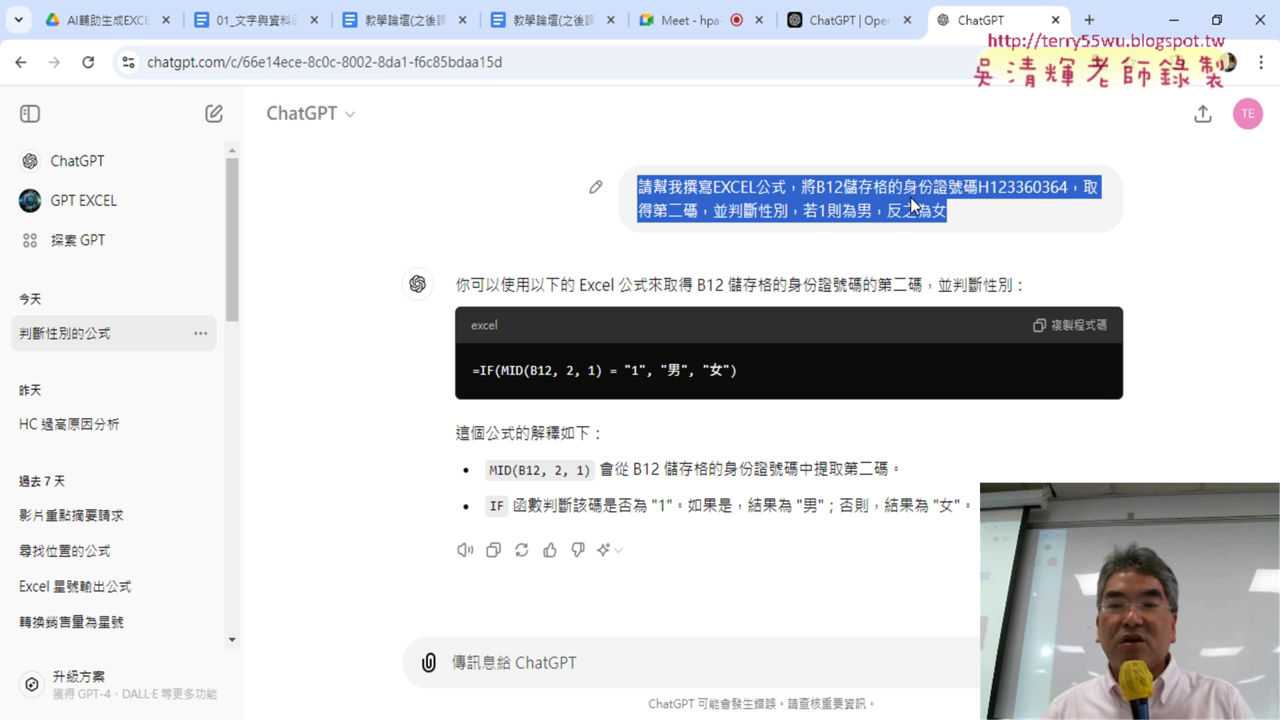
{"action": "left_click_drag", "start_coordinate": [752, 385], "coordinate": [470, 388]}
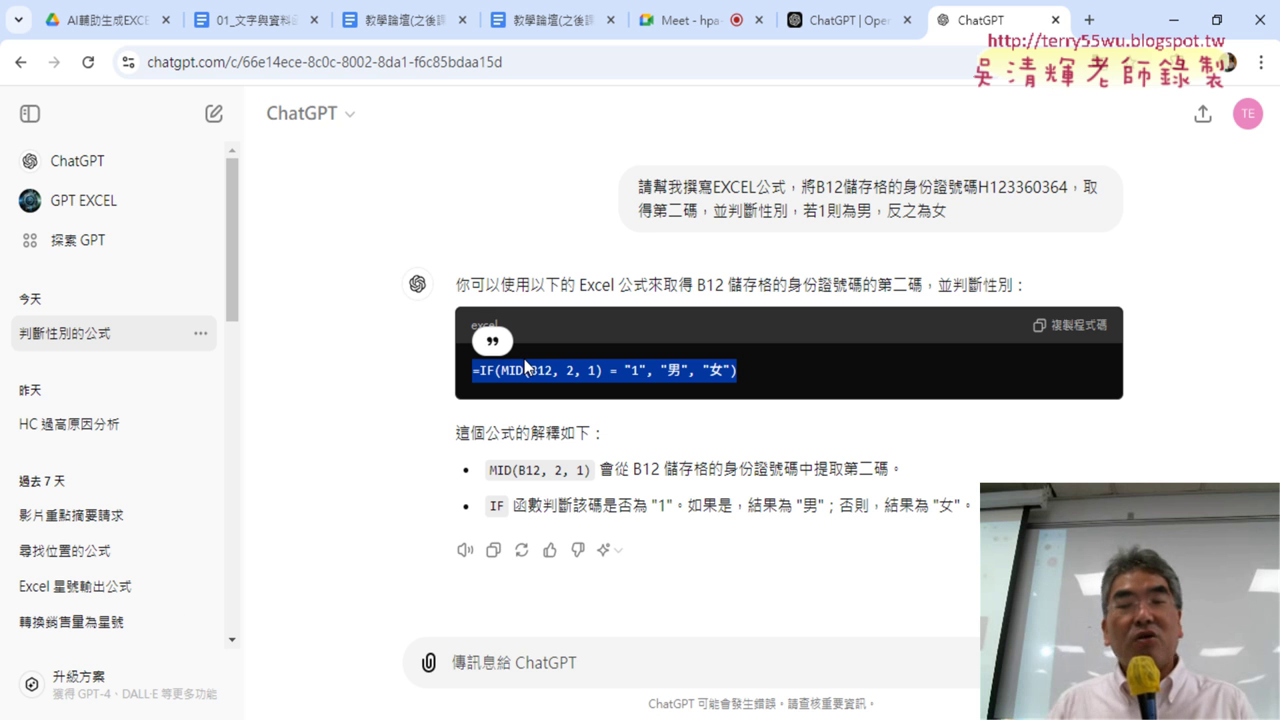
{"action": "left_click", "coordinate": [1172, 19]}
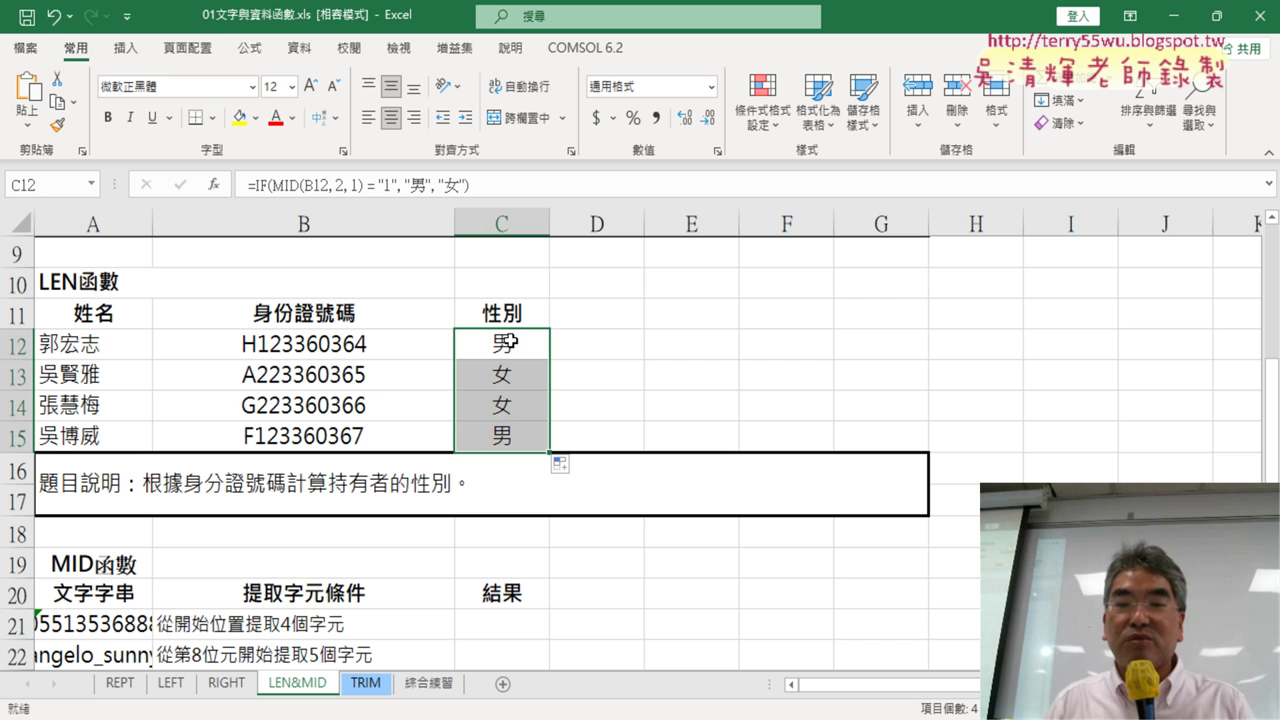
Step: Delete the gender results in C12:C15, then launch Insert Function from cell C12
{"action": "left_click_drag", "start_coordinate": [509, 342], "coordinate": [503, 436]}
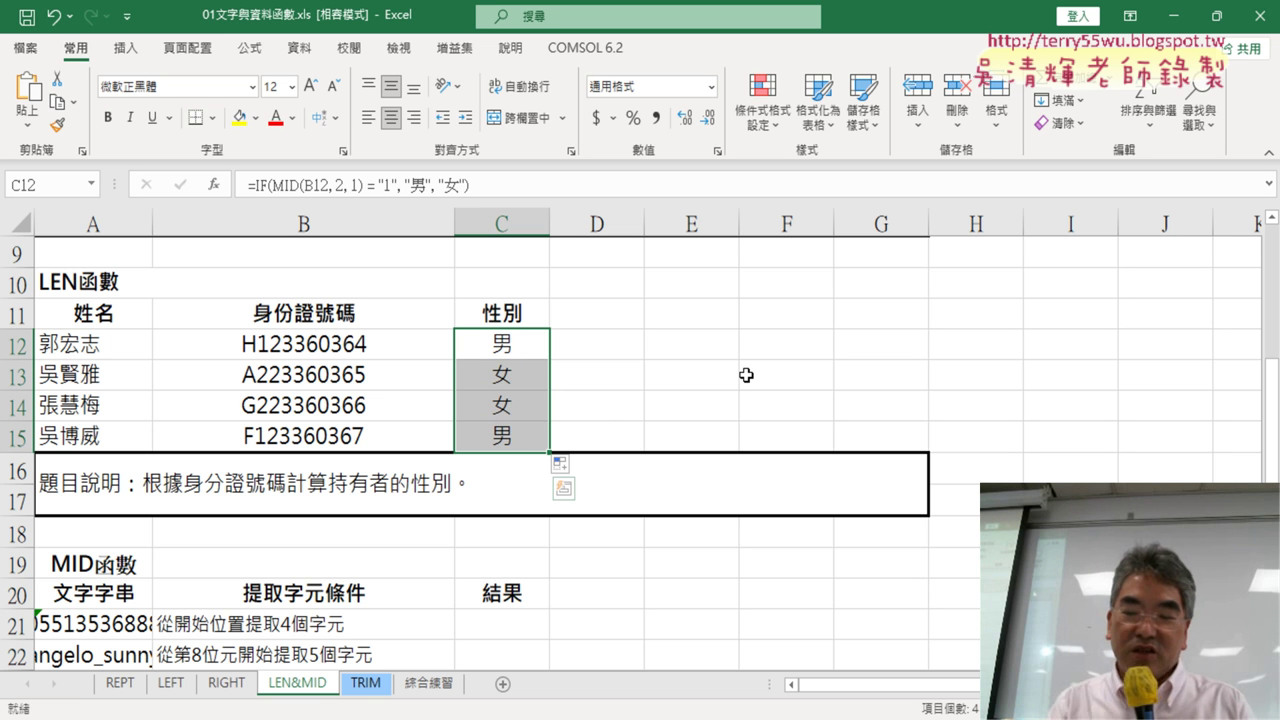
{"action": "key", "text": "Delete"}
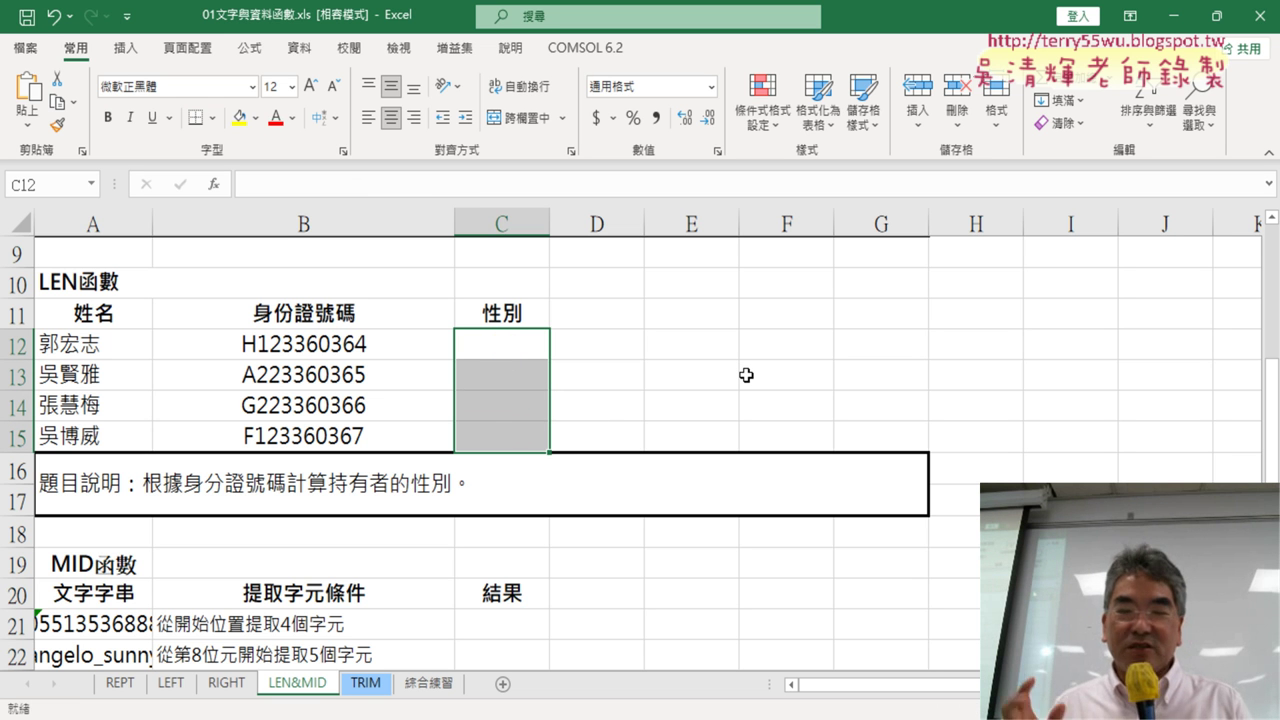
{"action": "left_click", "coordinate": [493, 346]}
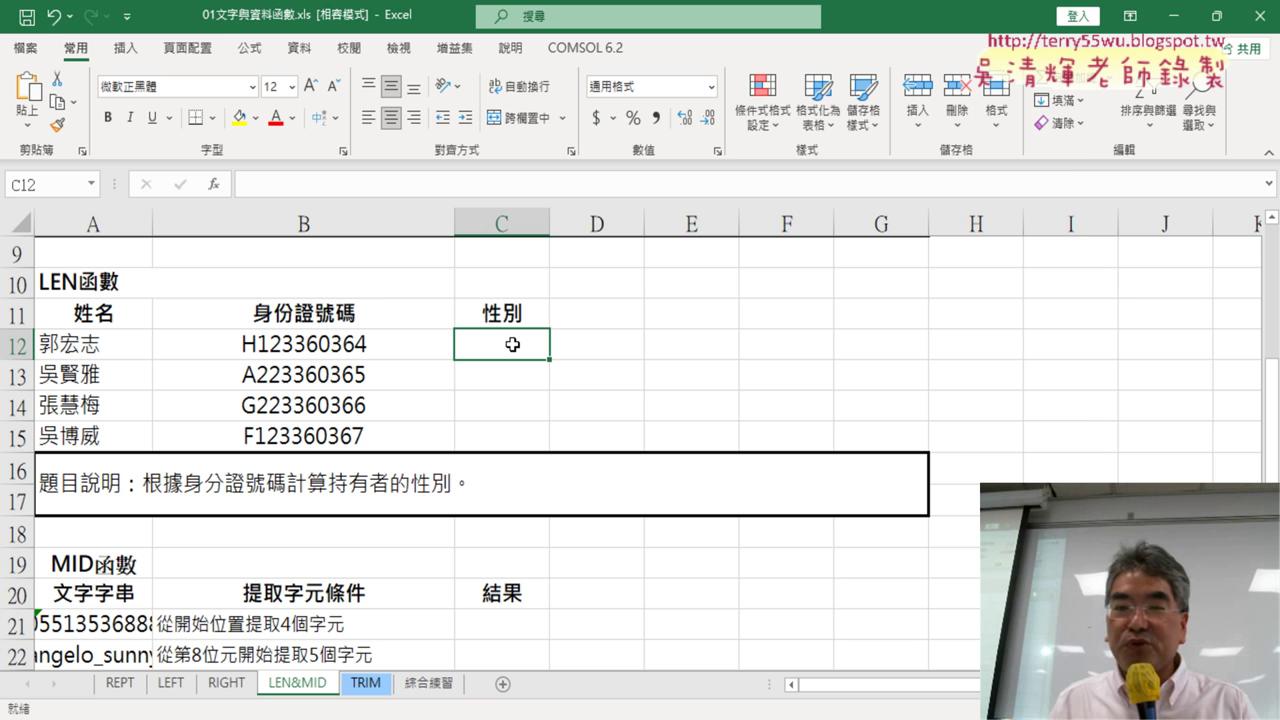
{"action": "left_click", "coordinate": [213, 185]}
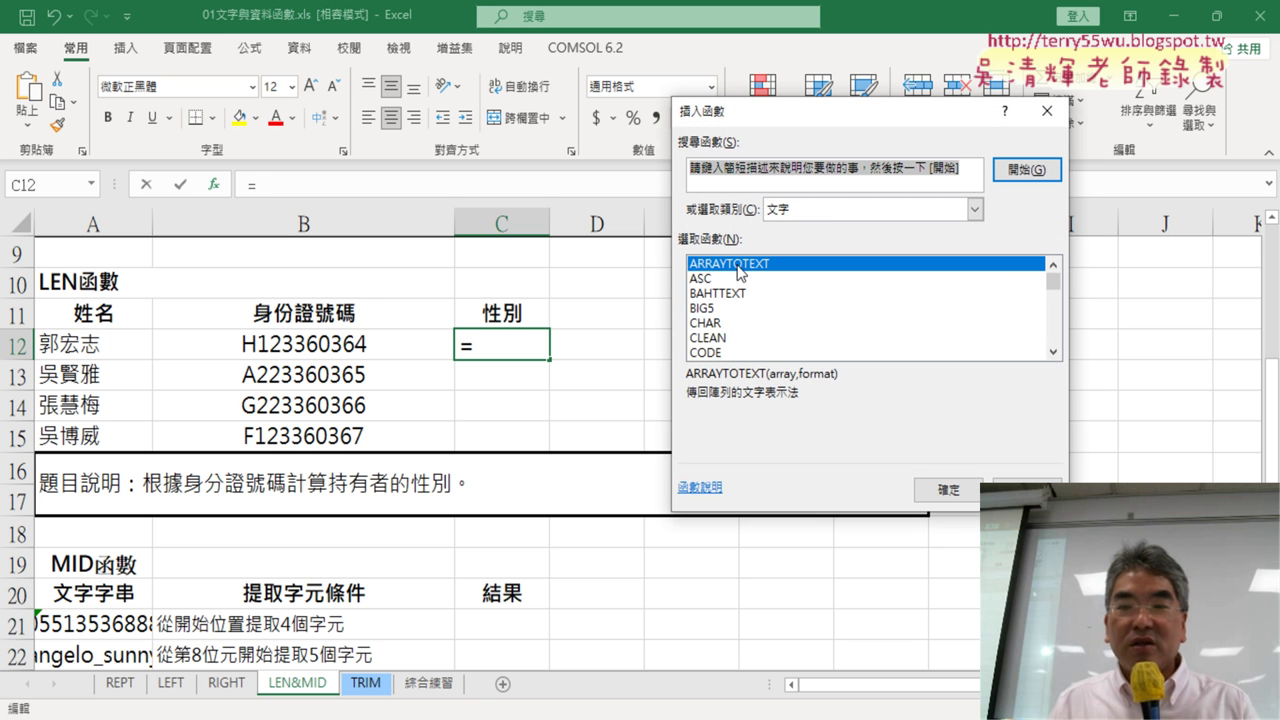
Step: Scroll the Text function list down to MID and choose it
{"action": "left_click", "coordinate": [1053, 351]}
{"action": "left_click", "coordinate": [1053, 351]}
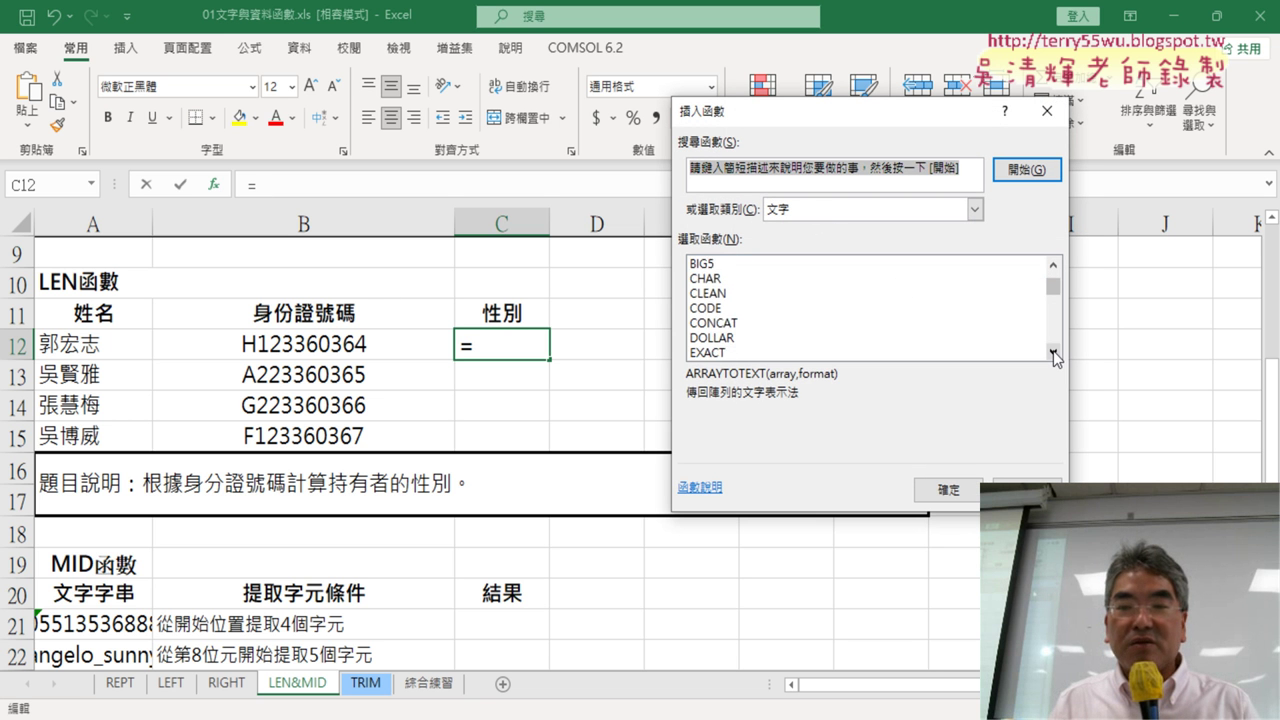
{"action": "left_click", "coordinate": [1053, 351]}
{"action": "left_click", "coordinate": [1053, 351]}
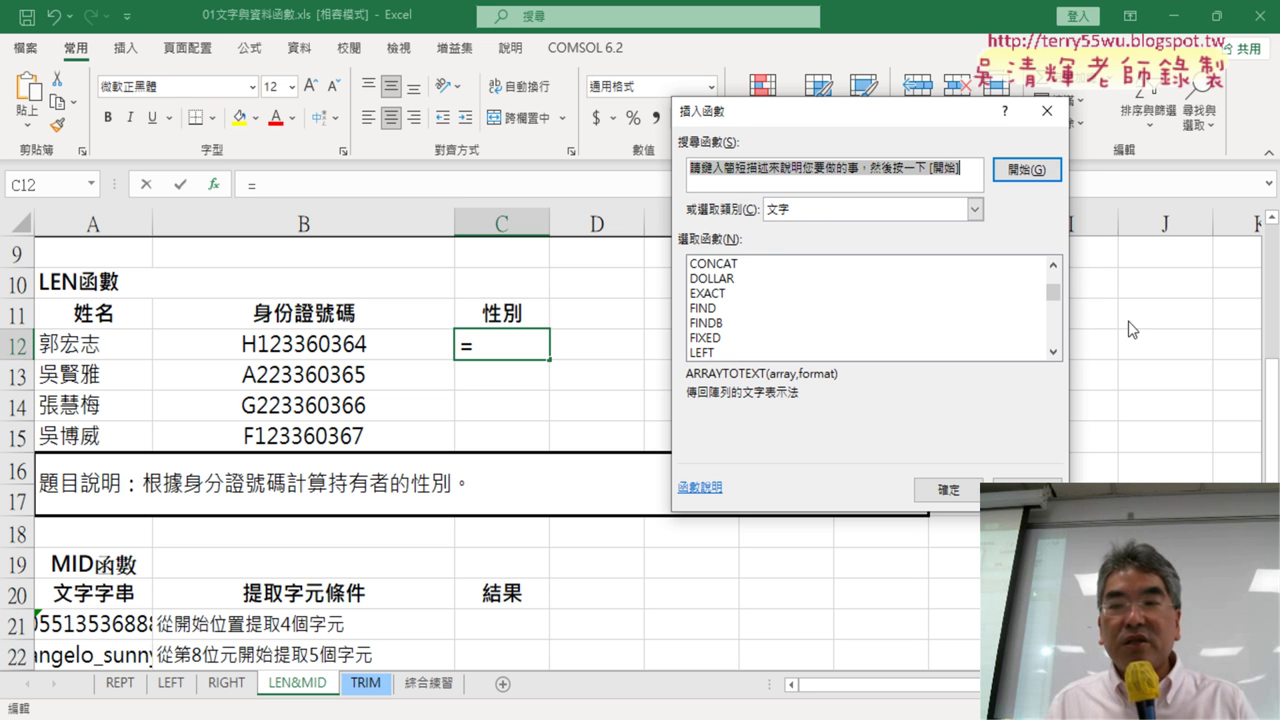
{"action": "left_click", "coordinate": [1053, 351]}
{"action": "left_click", "coordinate": [1053, 351]}
{"action": "left_click", "coordinate": [1053, 351]}
{"action": "left_click", "coordinate": [1053, 351]}
{"action": "left_click", "coordinate": [1053, 351]}
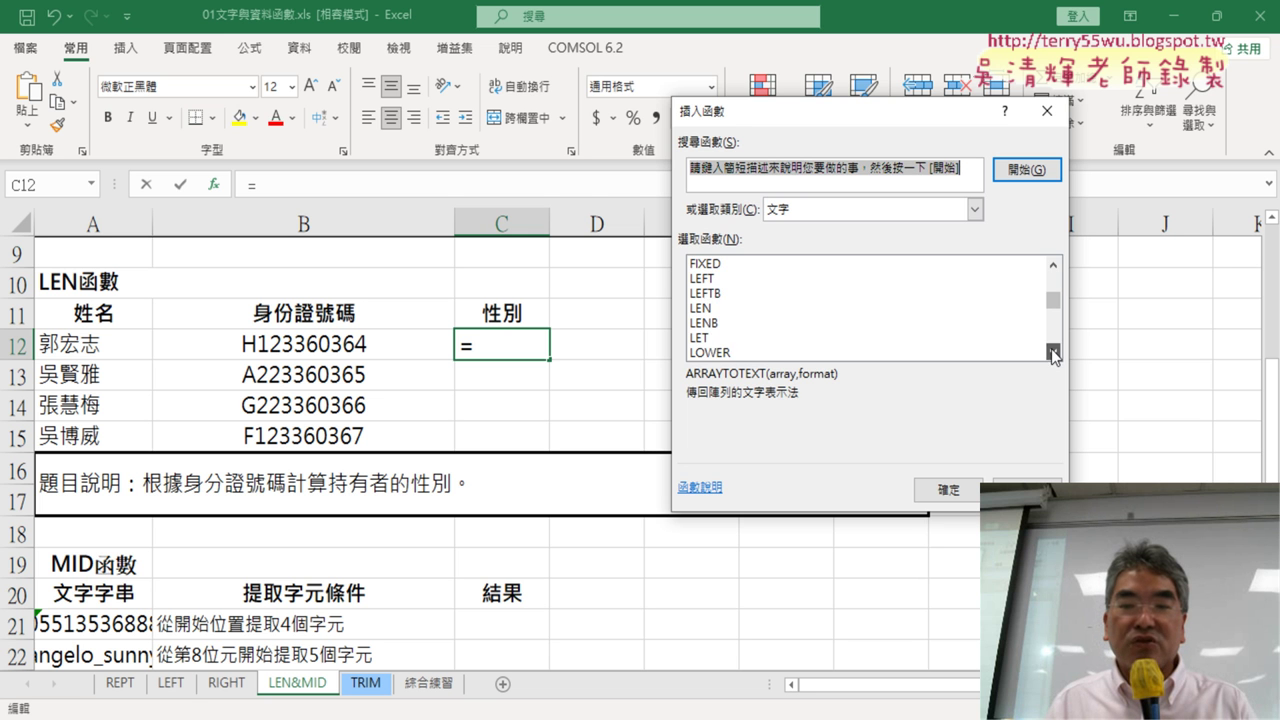
{"action": "left_click", "coordinate": [1053, 351]}
{"action": "left_click", "coordinate": [1053, 351]}
{"action": "left_click", "coordinate": [1053, 351]}
{"action": "double_click", "coordinate": [766, 324]}
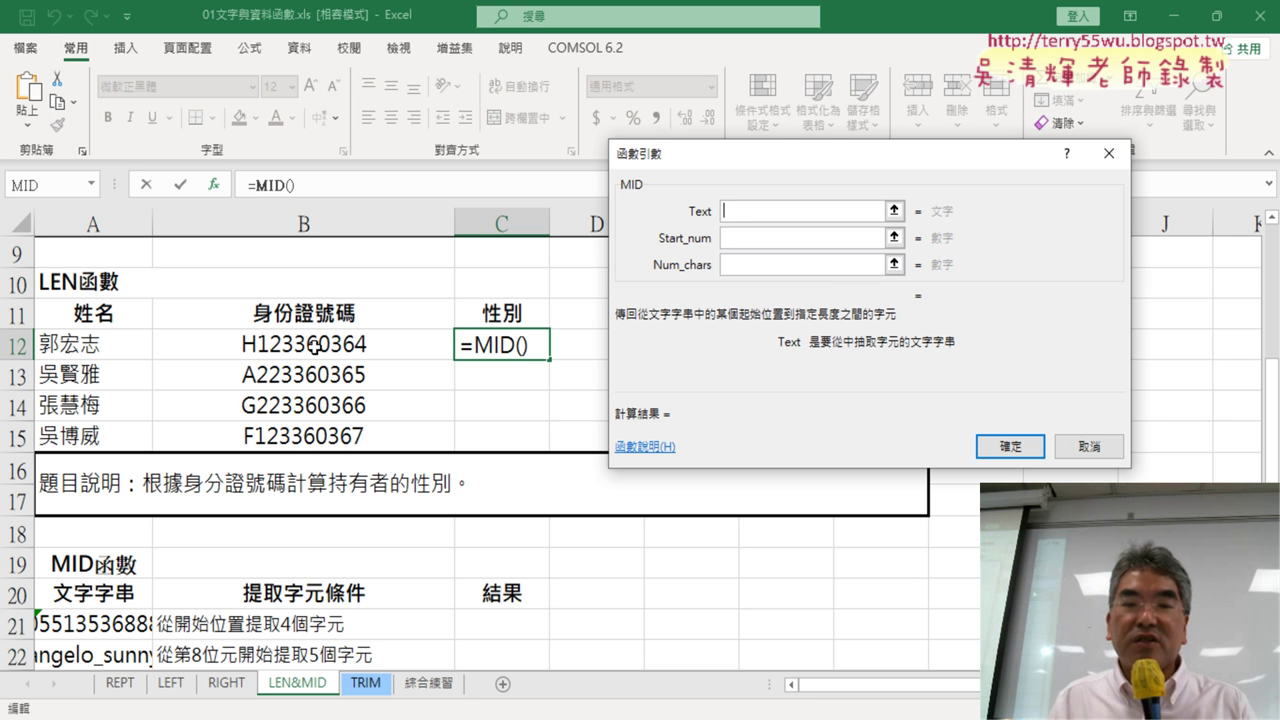
Step: Enter B12 as Text, 2 as Start_num and 1 as Num_chars in the MID dialog
{"action": "left_click", "coordinate": [314, 347]}
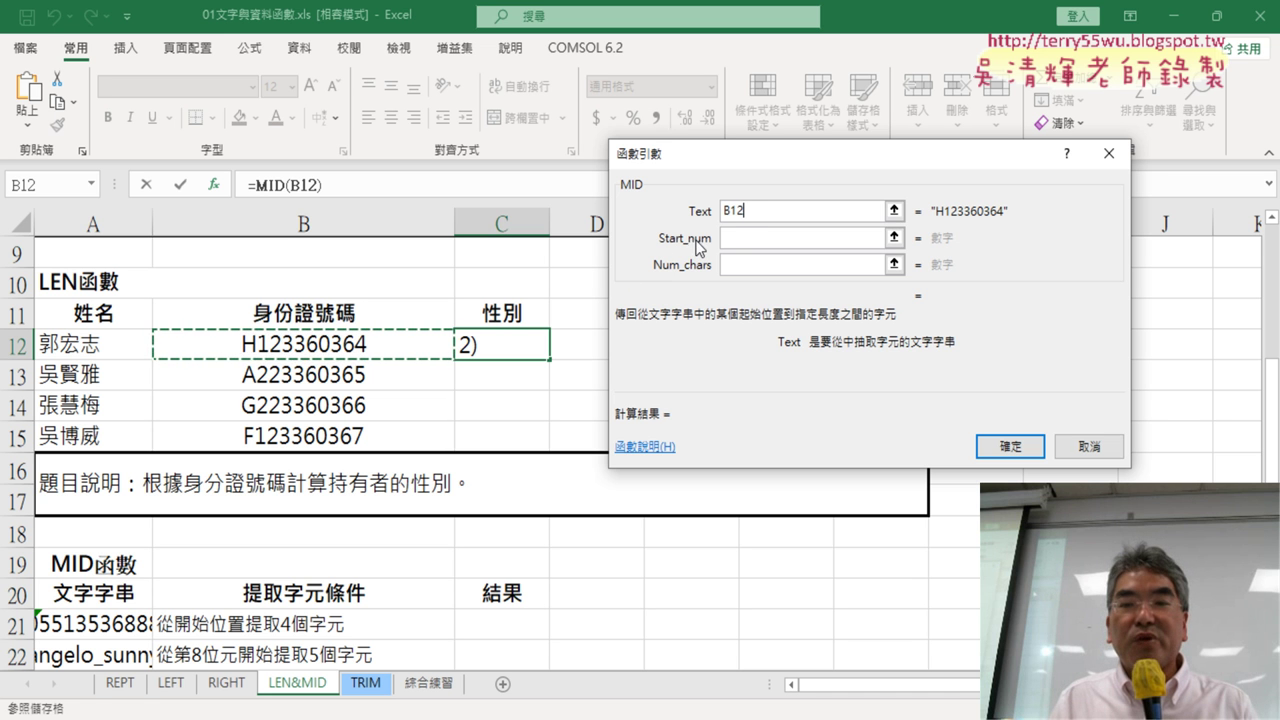
{"action": "left_click", "coordinate": [760, 238]}
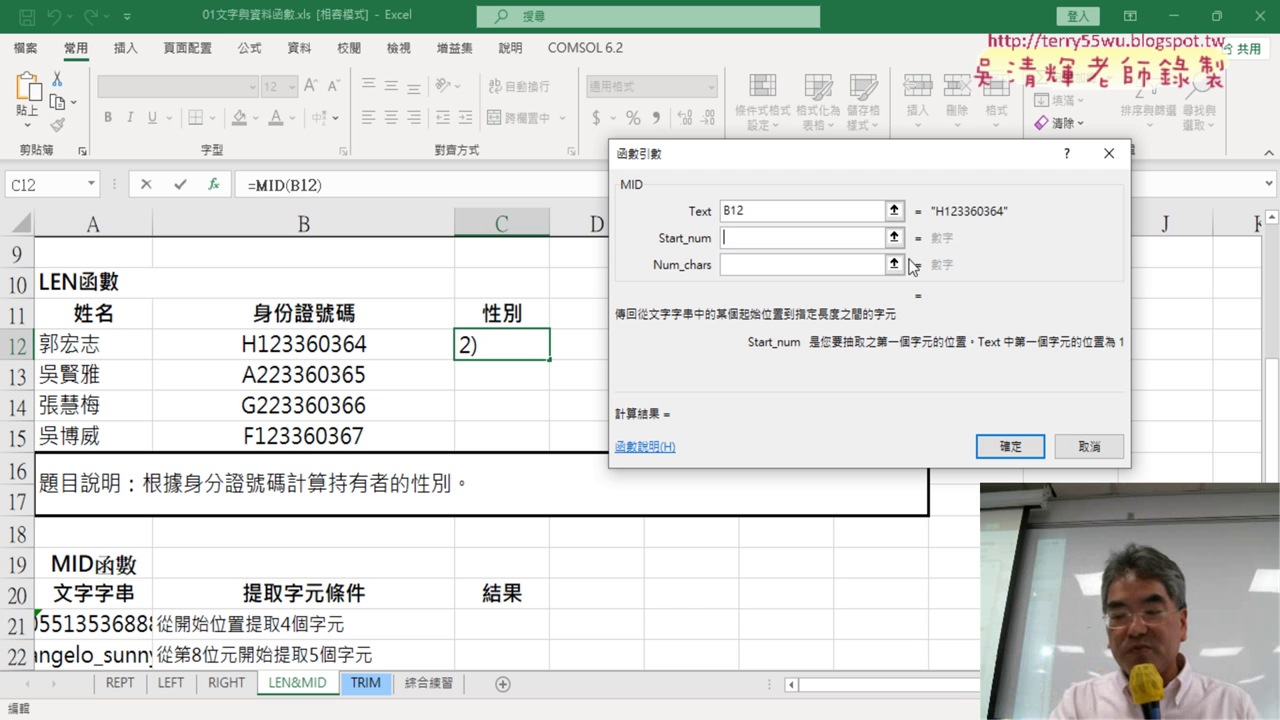
{"action": "type", "text": "2"}
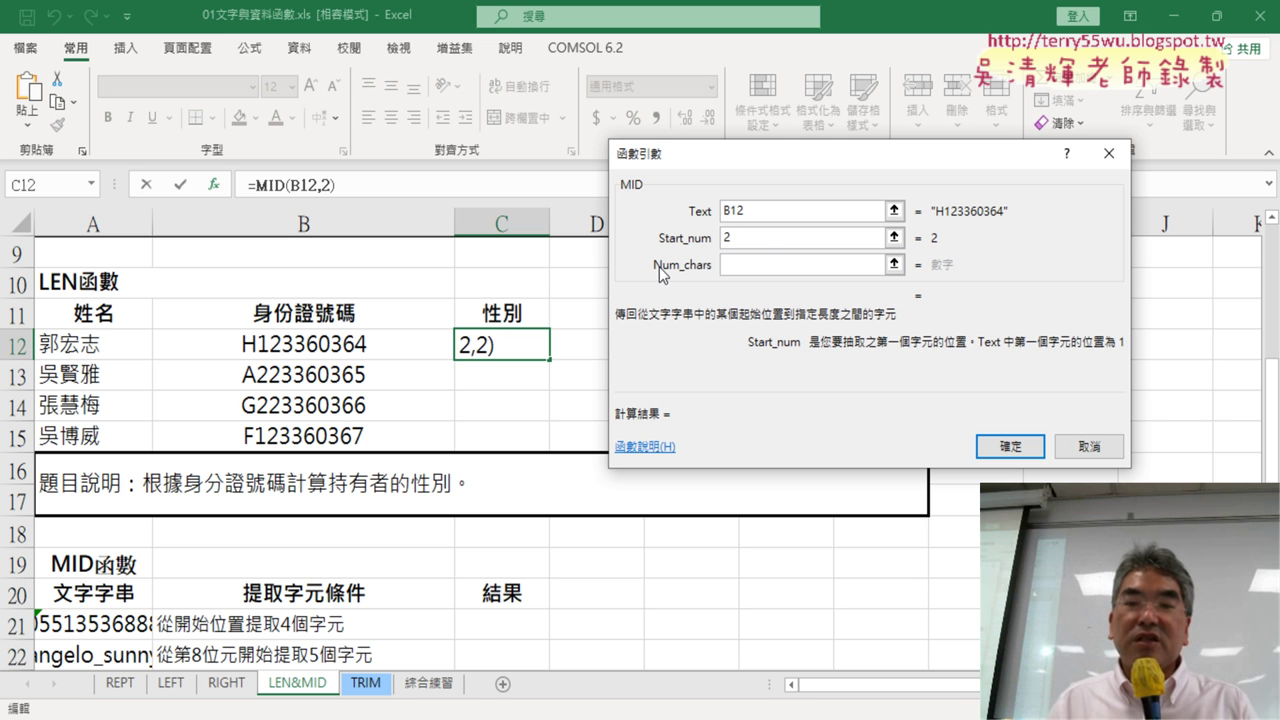
{"action": "left_click", "coordinate": [745, 264]}
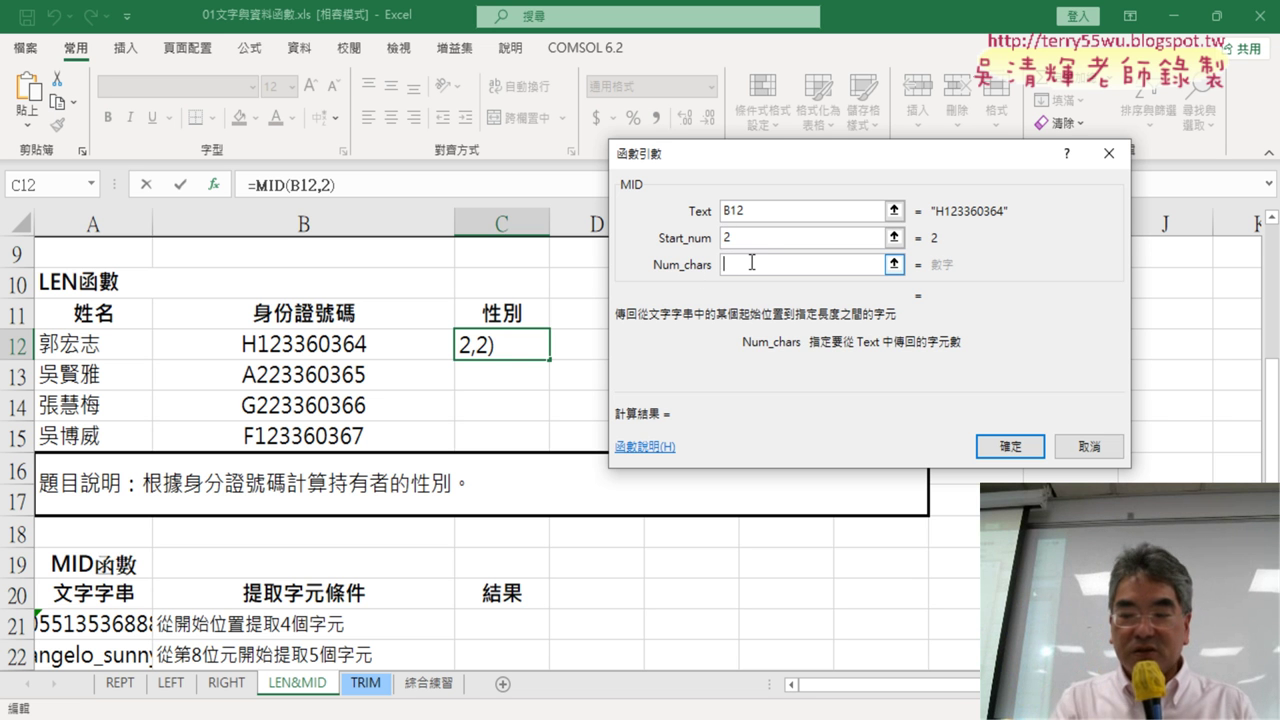
{"action": "type", "text": "1"}
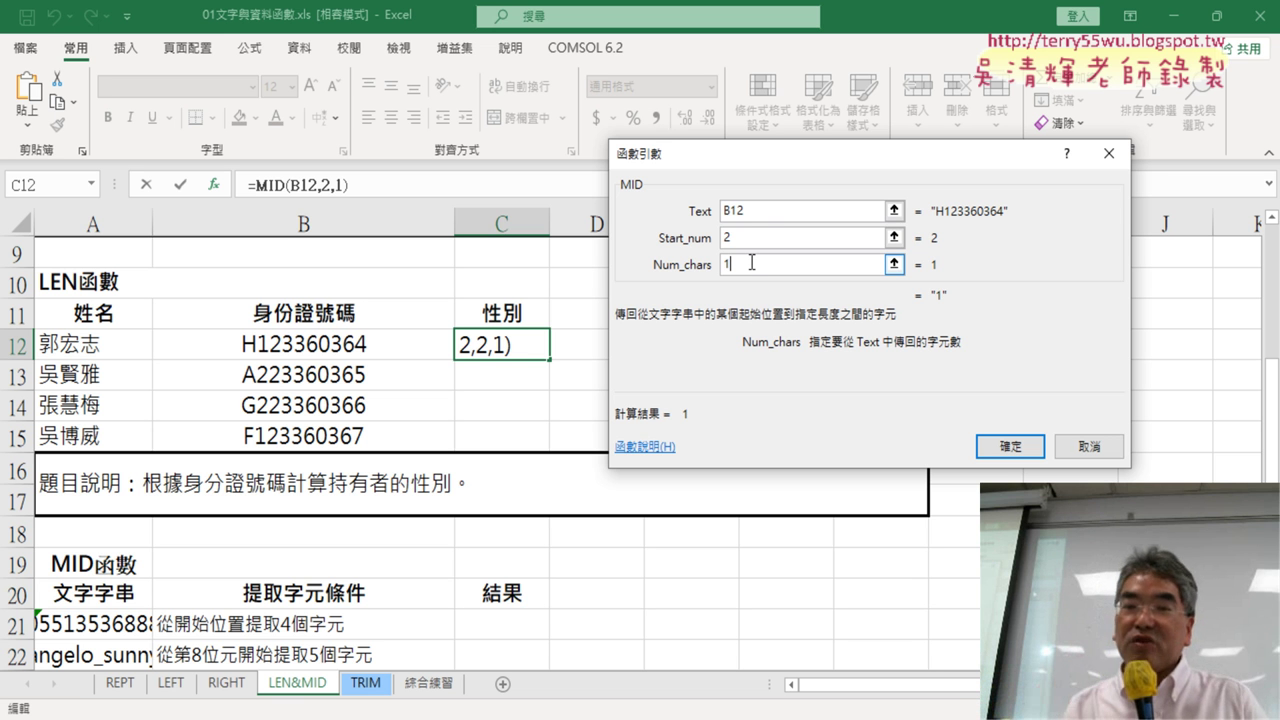
Step: Go over each MID argument field and the previewed result of 1
{"action": "double_click", "coordinate": [718, 208]}
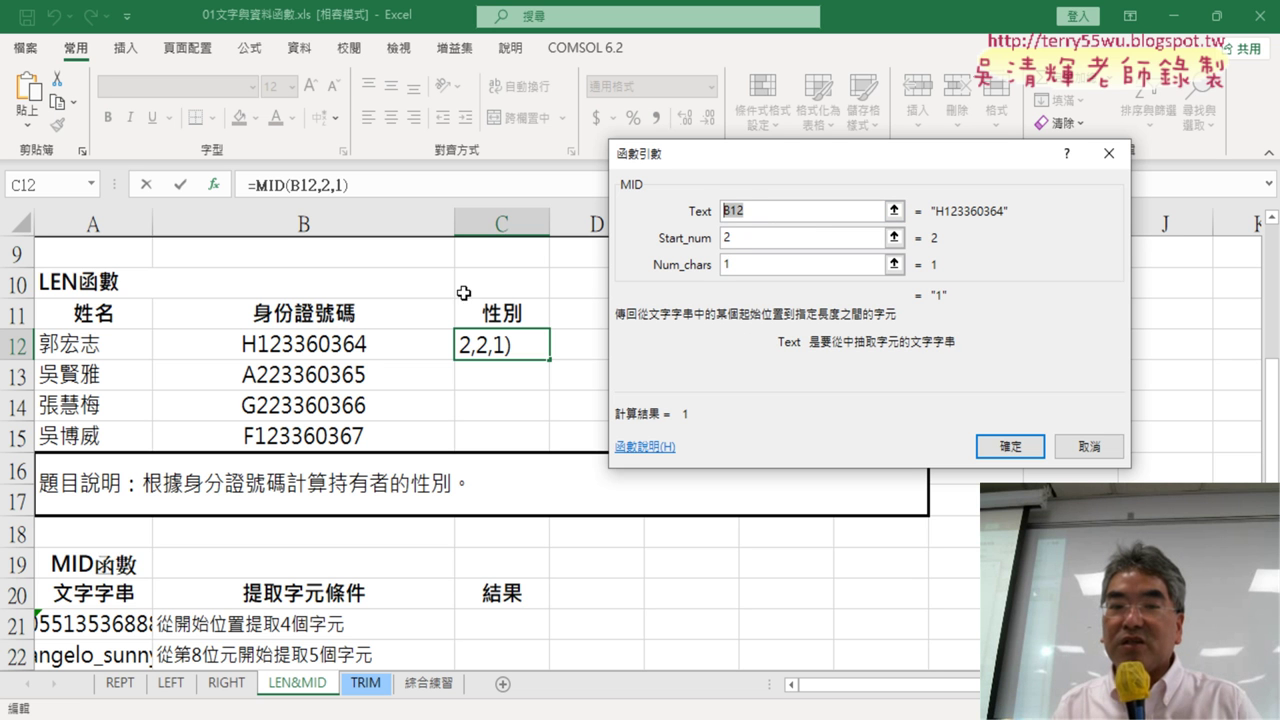
{"action": "left_click", "coordinate": [734, 243]}
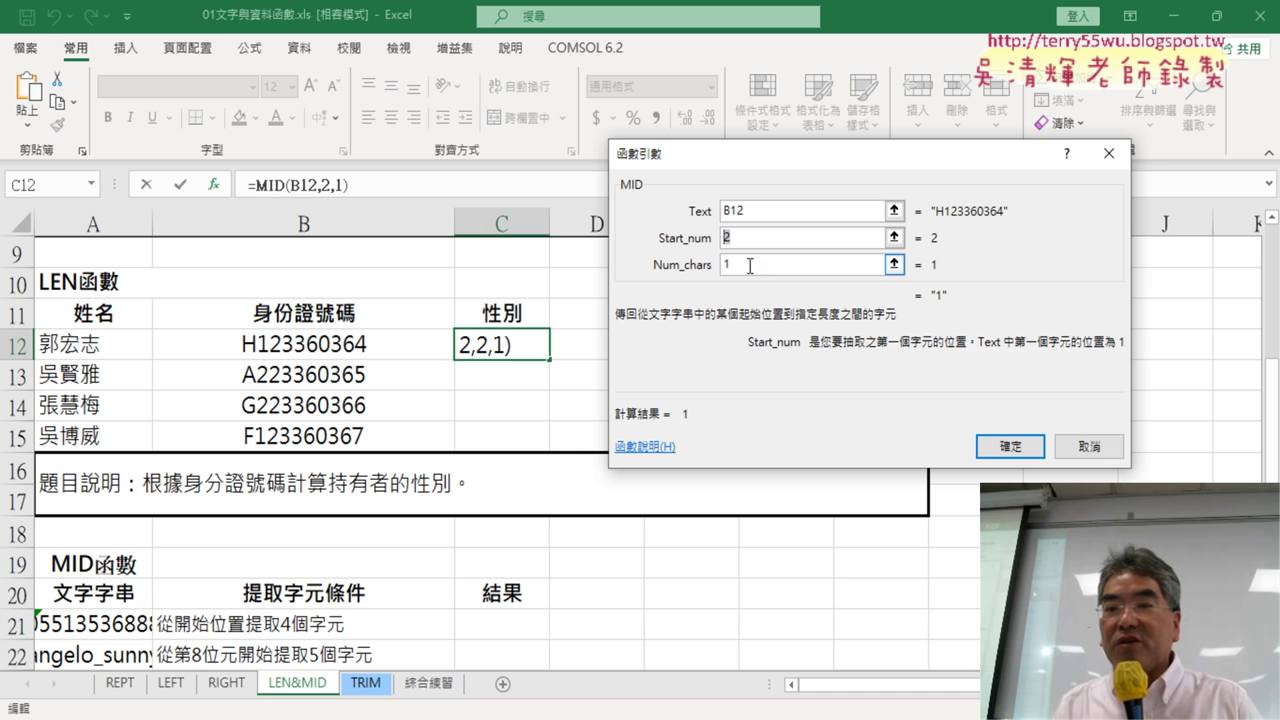
{"action": "left_click", "coordinate": [878, 264]}
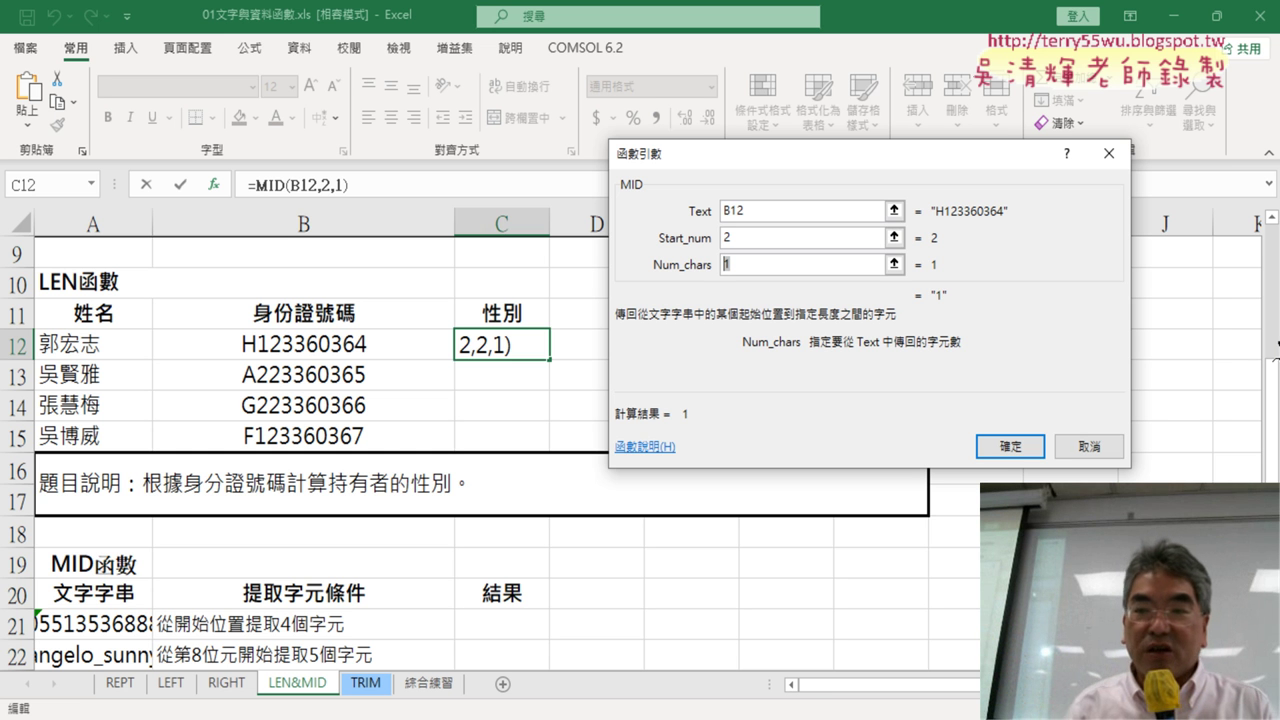
{"action": "left_click_drag", "start_coordinate": [938, 217], "coordinate": [1010, 211]}
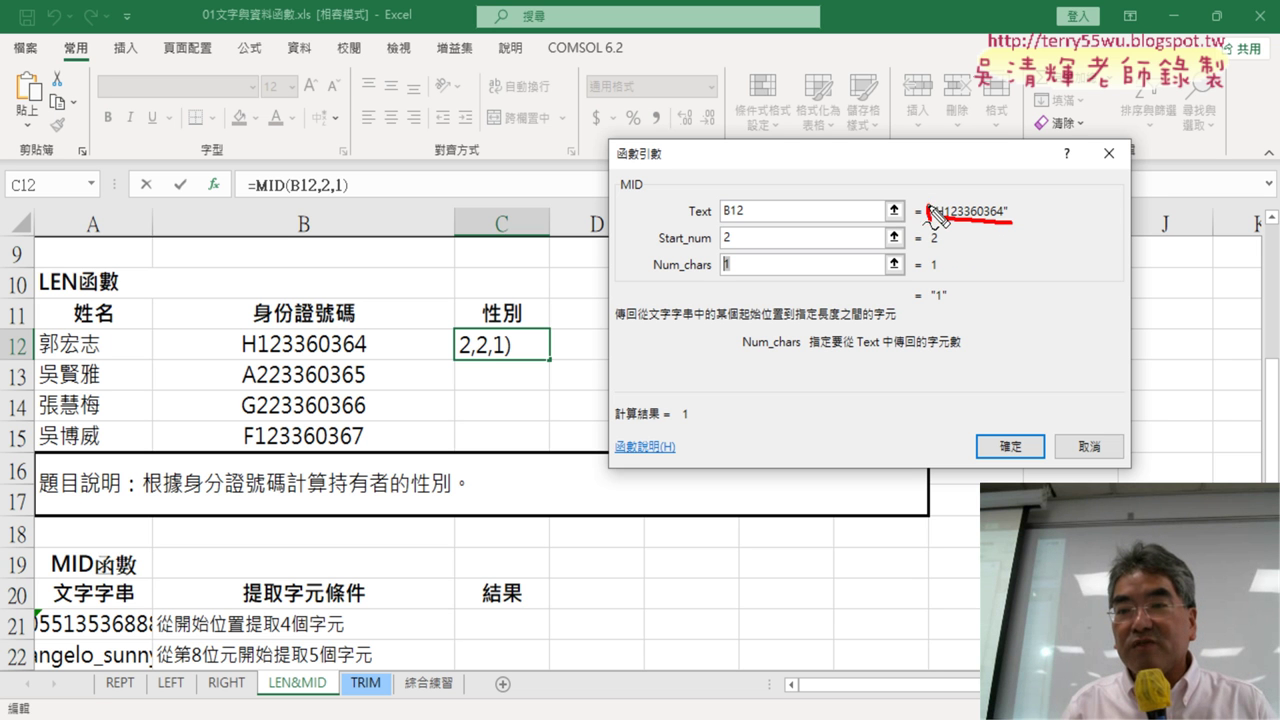
Step: Confirm =MID(B12,2,1) with OK so C12 displays 1
{"action": "mouse_move", "coordinate": [938, 220]}
{"action": "left_mouse_down"}
{"action": "mouse_move", "coordinate": [1005, 199]}
{"action": "mouse_move", "coordinate": [1020, 228]}
{"action": "left_mouse_up"}
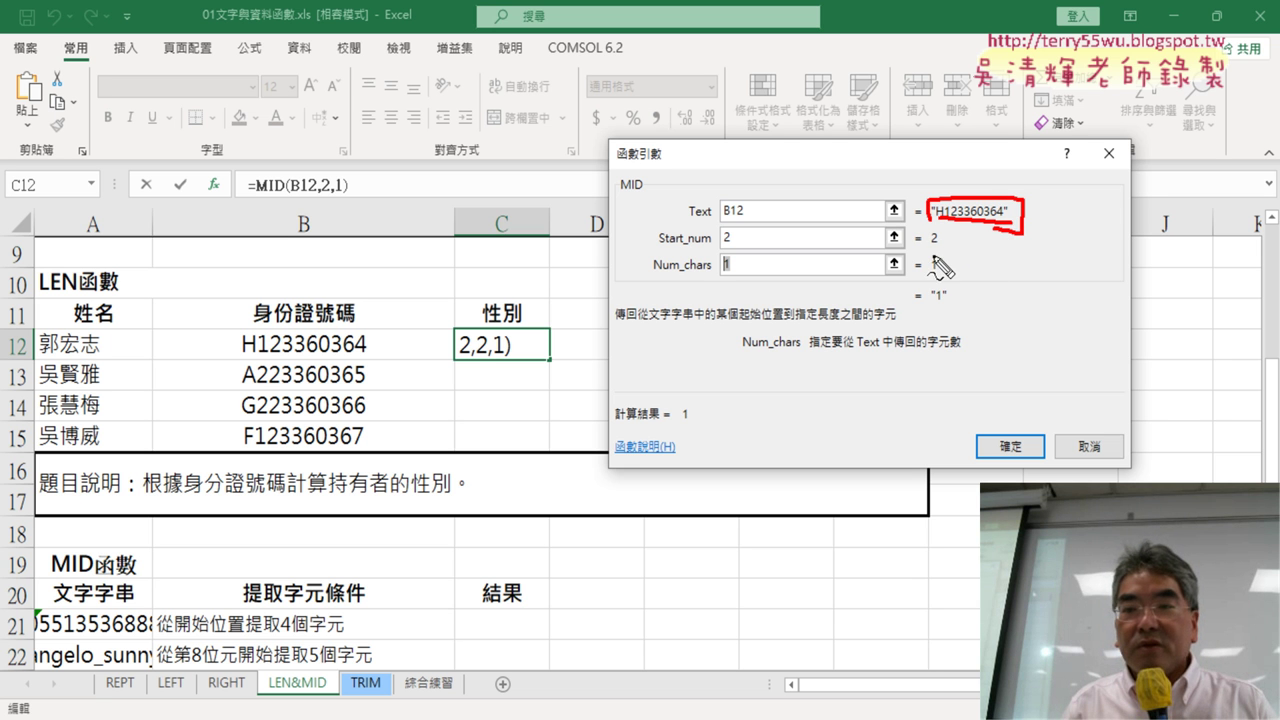
{"action": "left_click", "coordinate": [932, 253]}
{"action": "left_click_drag", "start_coordinate": [932, 253], "coordinate": [978, 300]}
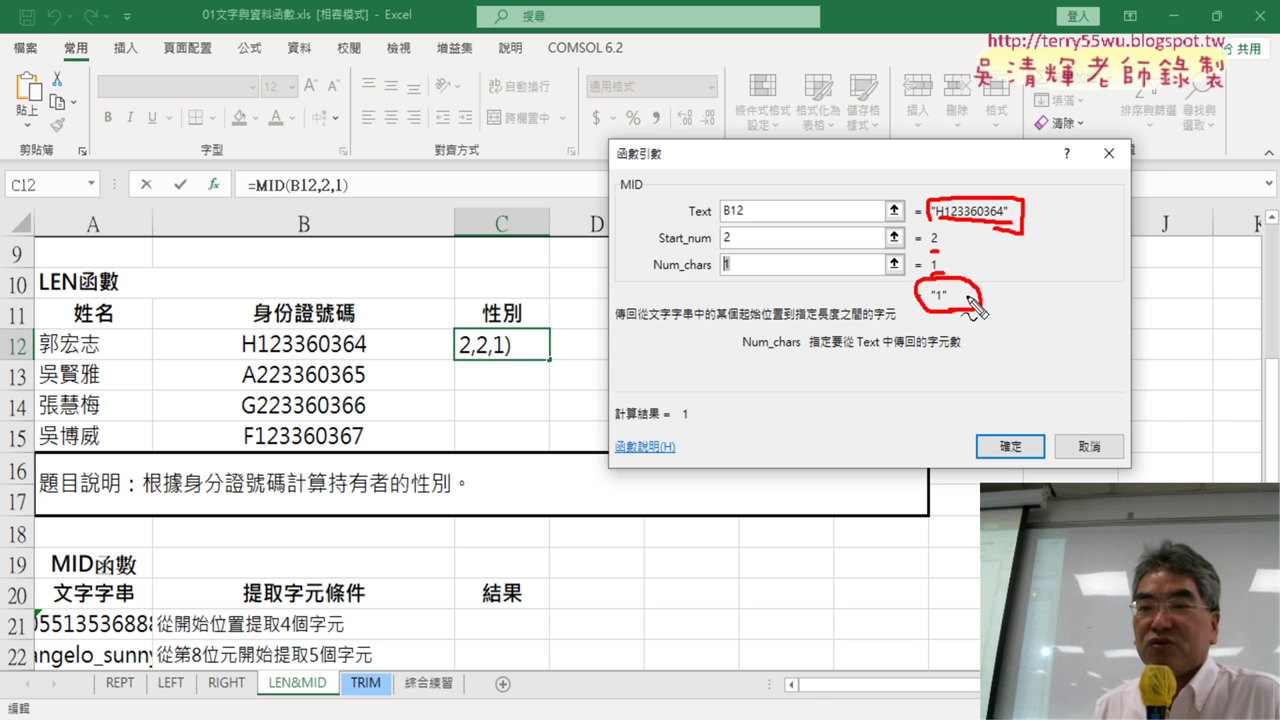
{"action": "key", "text": "Escape"}
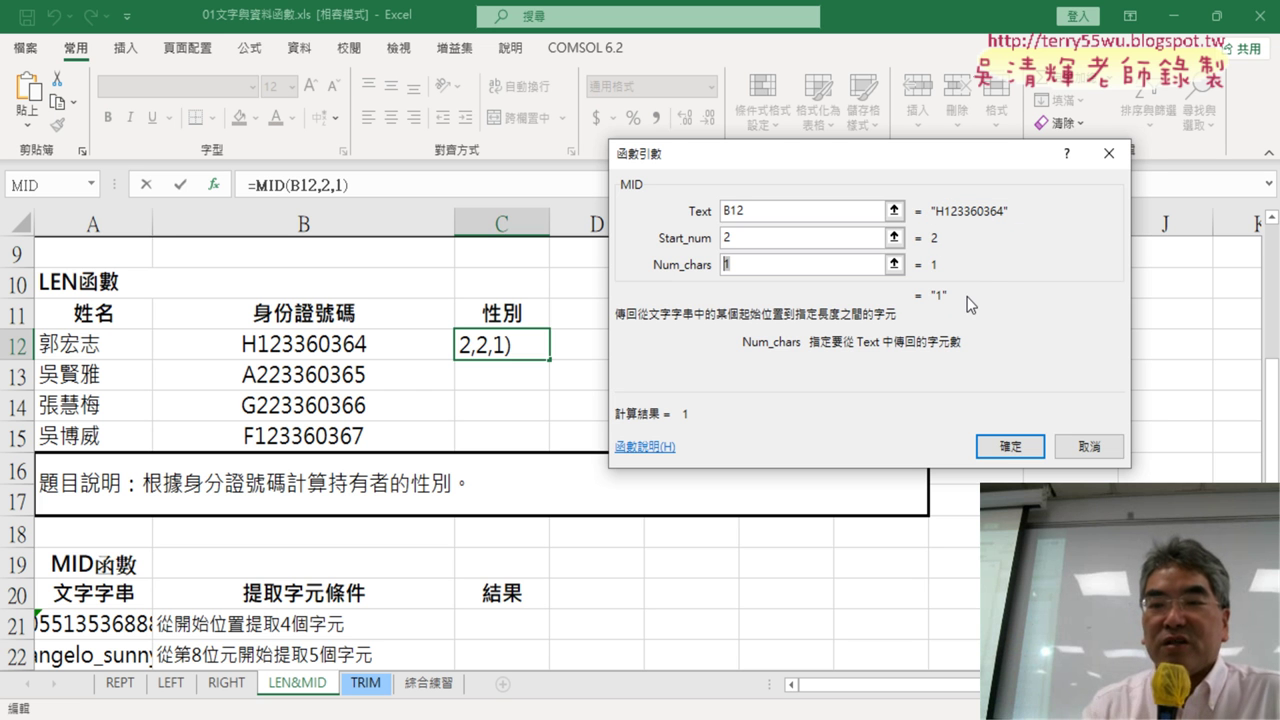
{"action": "left_click", "coordinate": [1010, 446]}
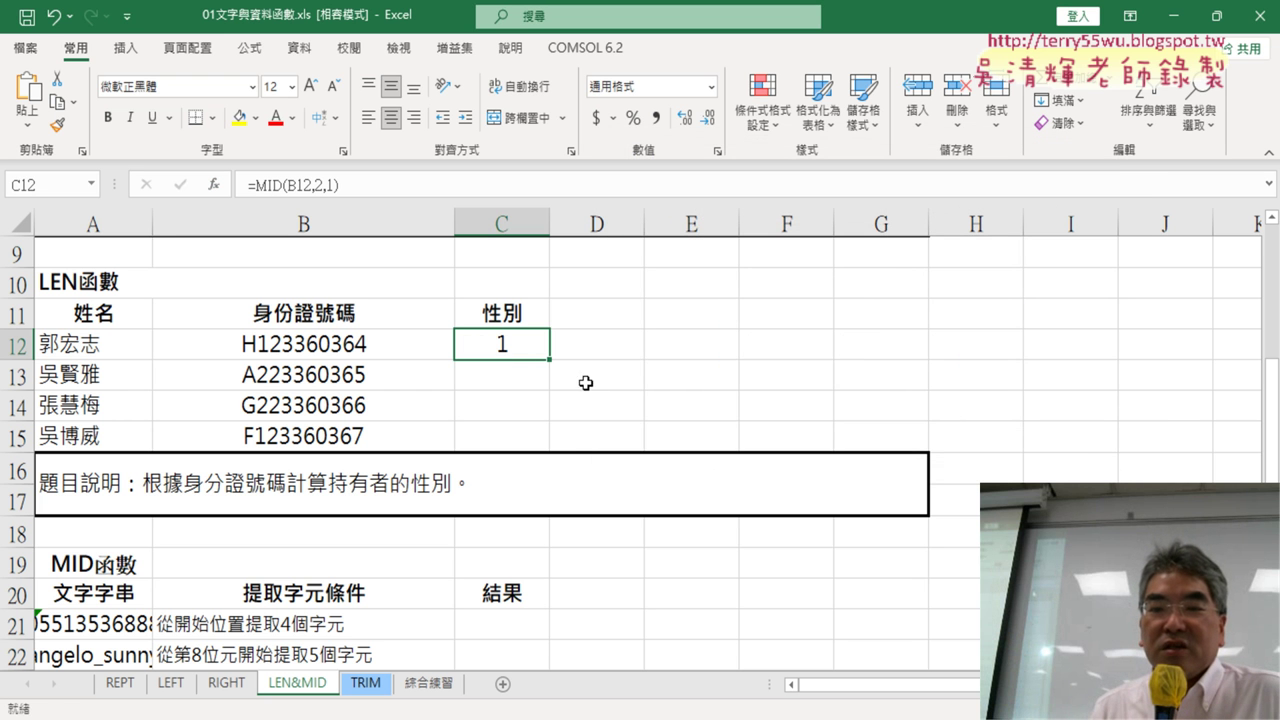
Step: Fill the MID formula down to C15 (2, 2, 1) and select MID(B12,2,1) in C12's formula
{"action": "left_click_drag", "start_coordinate": [549, 361], "coordinate": [550, 440]}
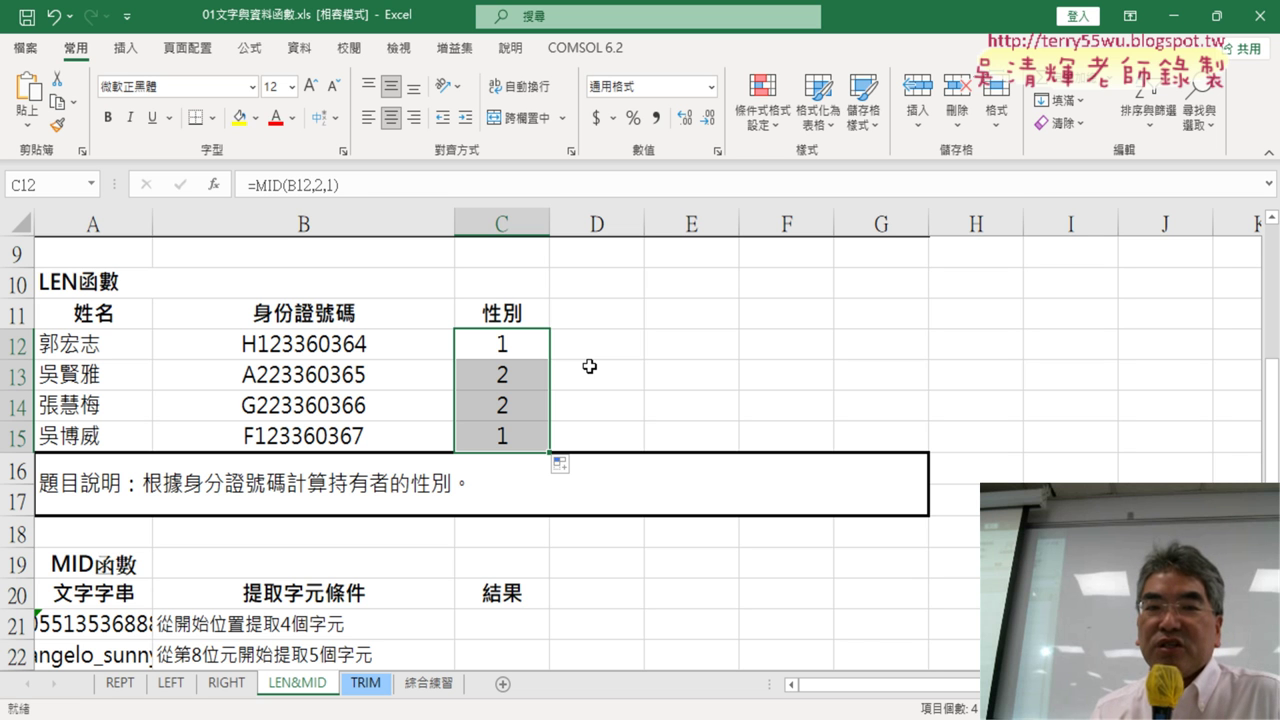
{"action": "left_click", "coordinate": [511, 345]}
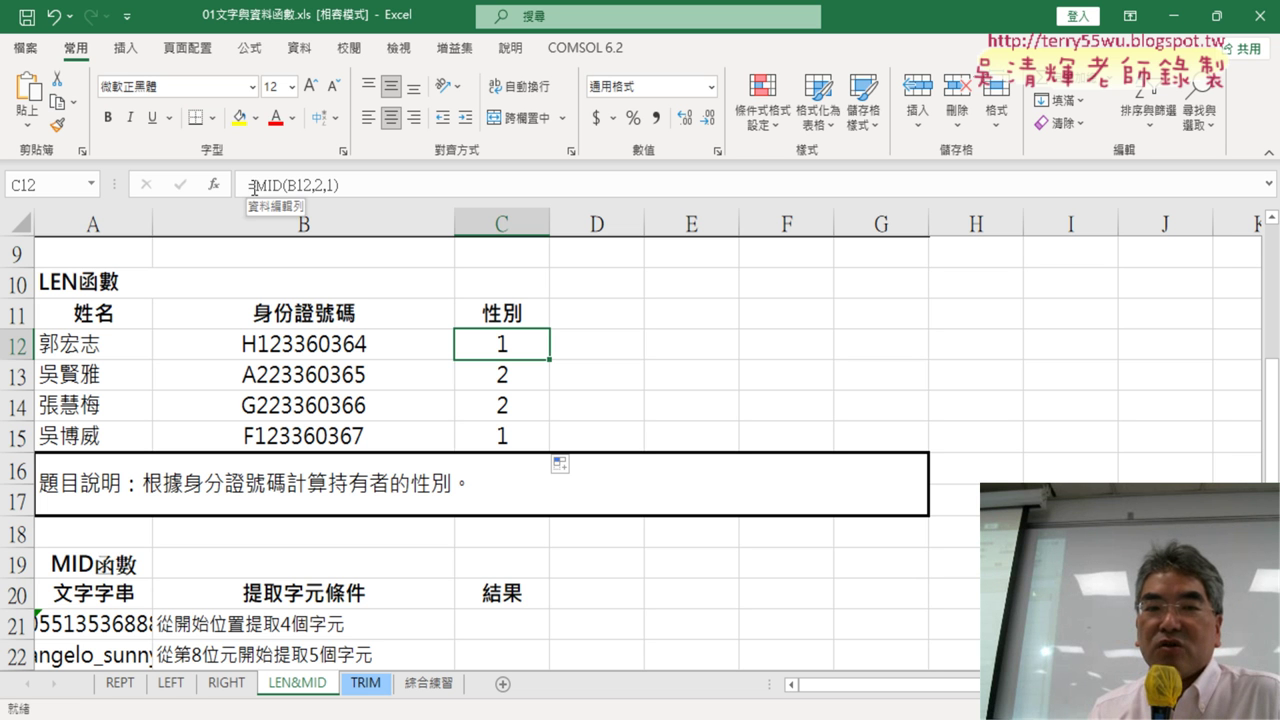
{"action": "left_click_drag", "start_coordinate": [257, 186], "coordinate": [384, 187]}
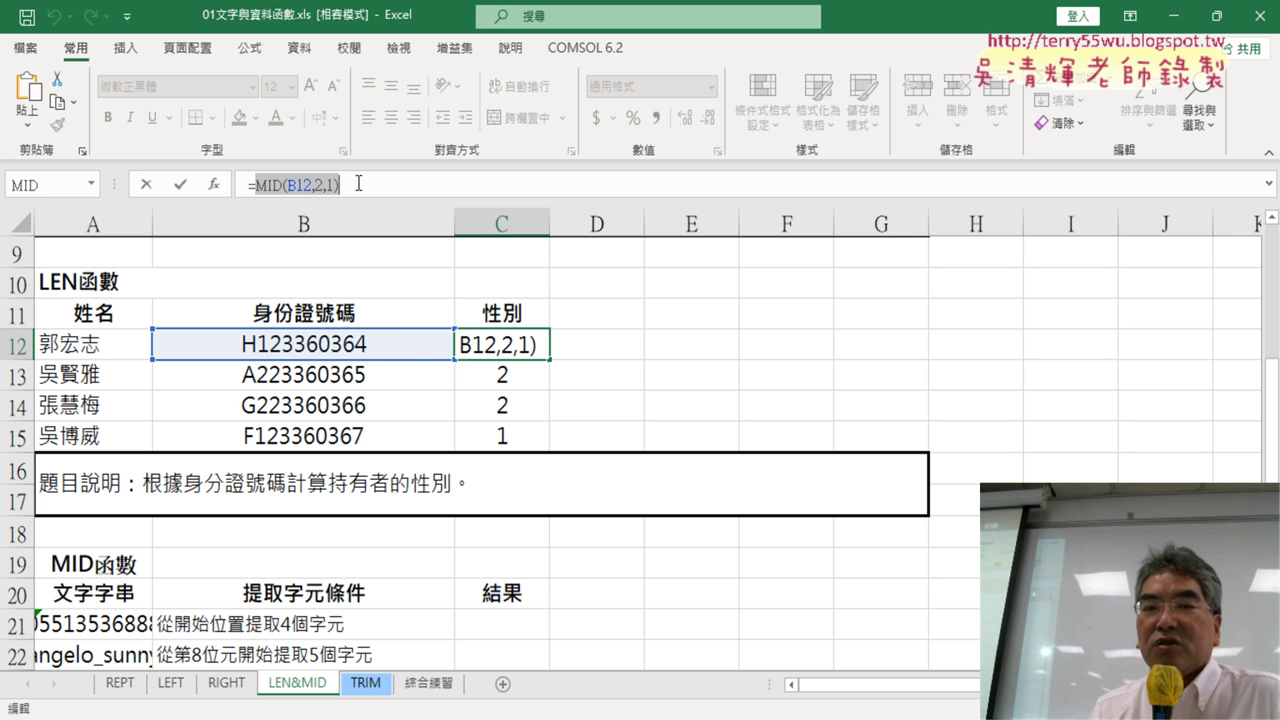
Step: Cut MID(B12,2,1) out of C12's formula and insert a Logical IF function in its place
{"action": "right_click", "coordinate": [318, 185]}
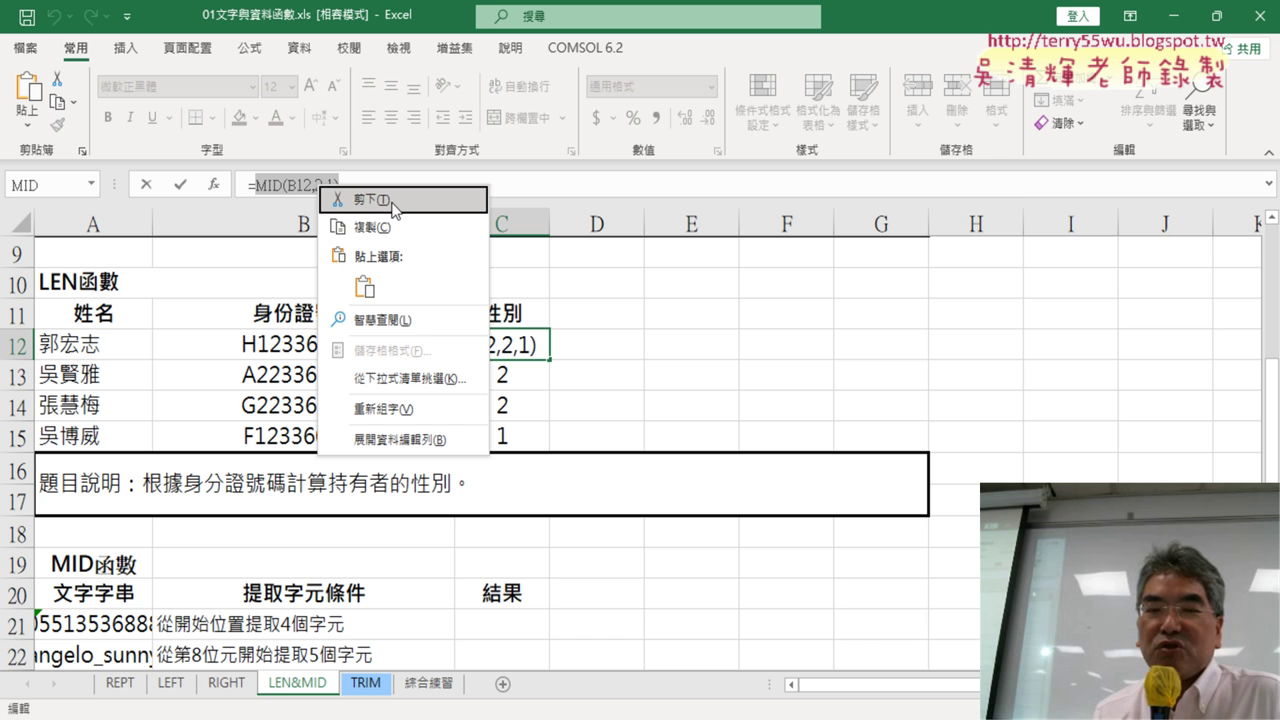
{"action": "left_click", "coordinate": [394, 207]}
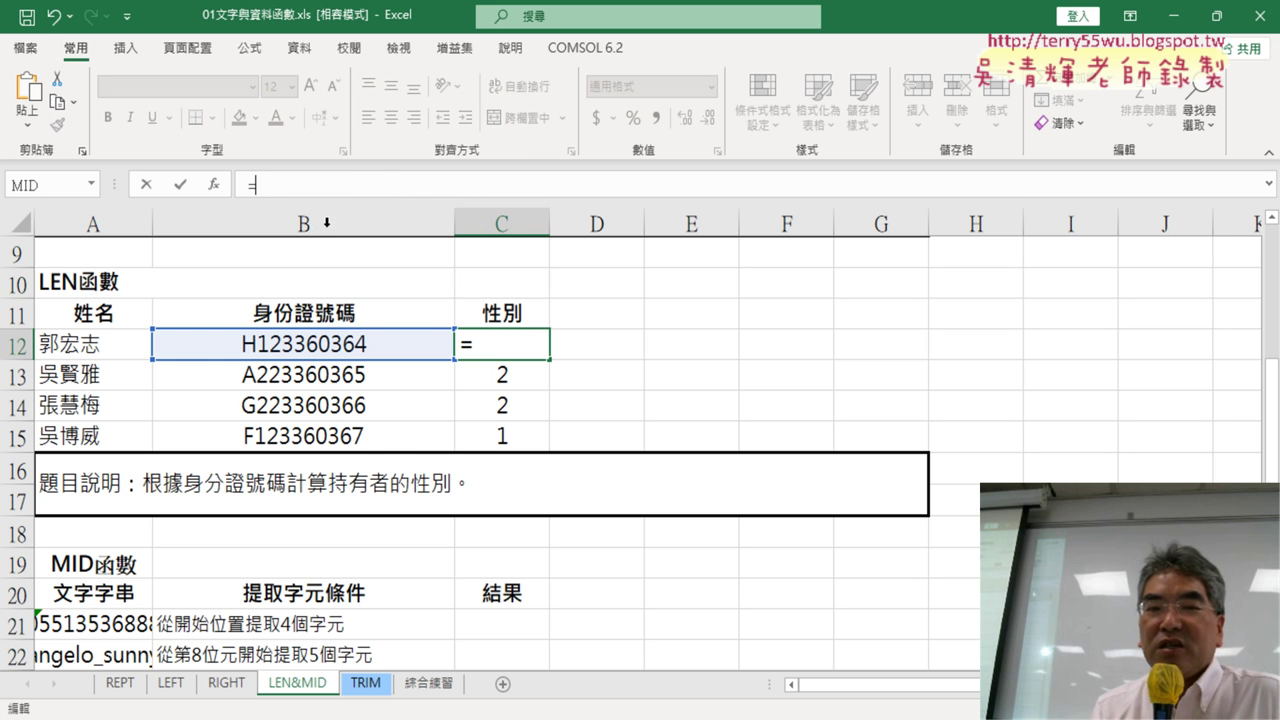
{"action": "left_click", "coordinate": [214, 185]}
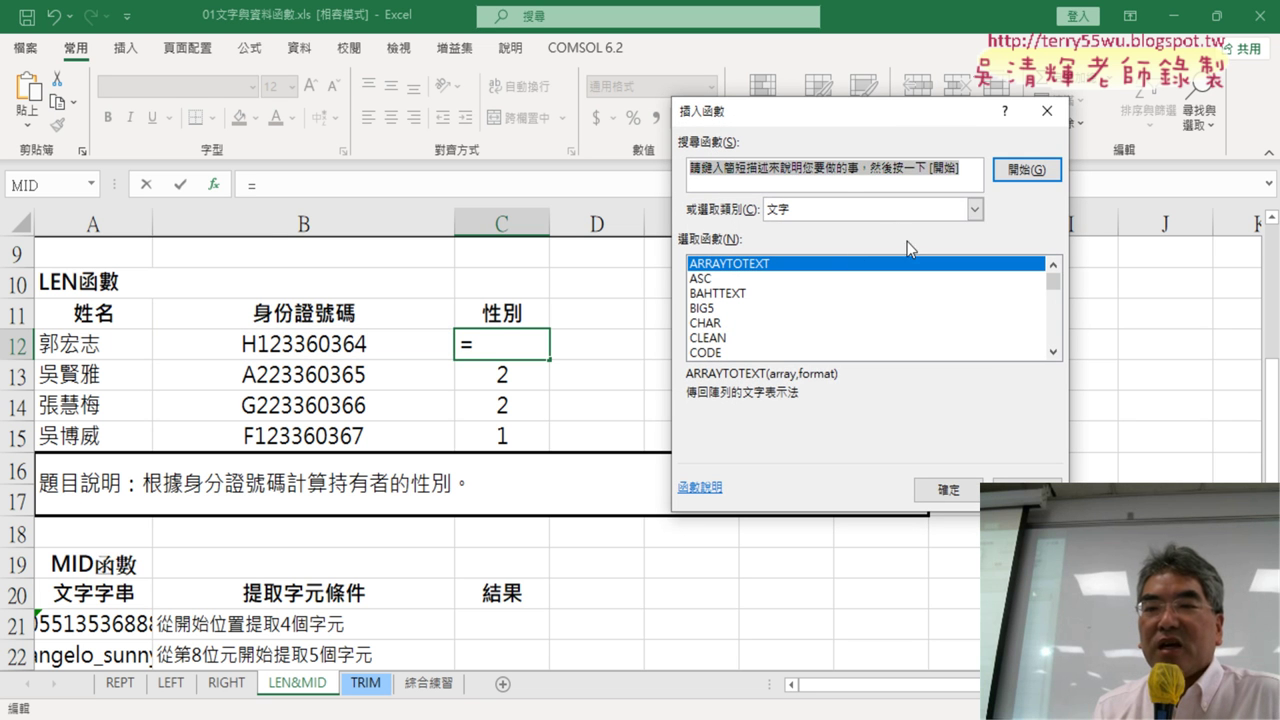
{"action": "left_click", "coordinate": [894, 212]}
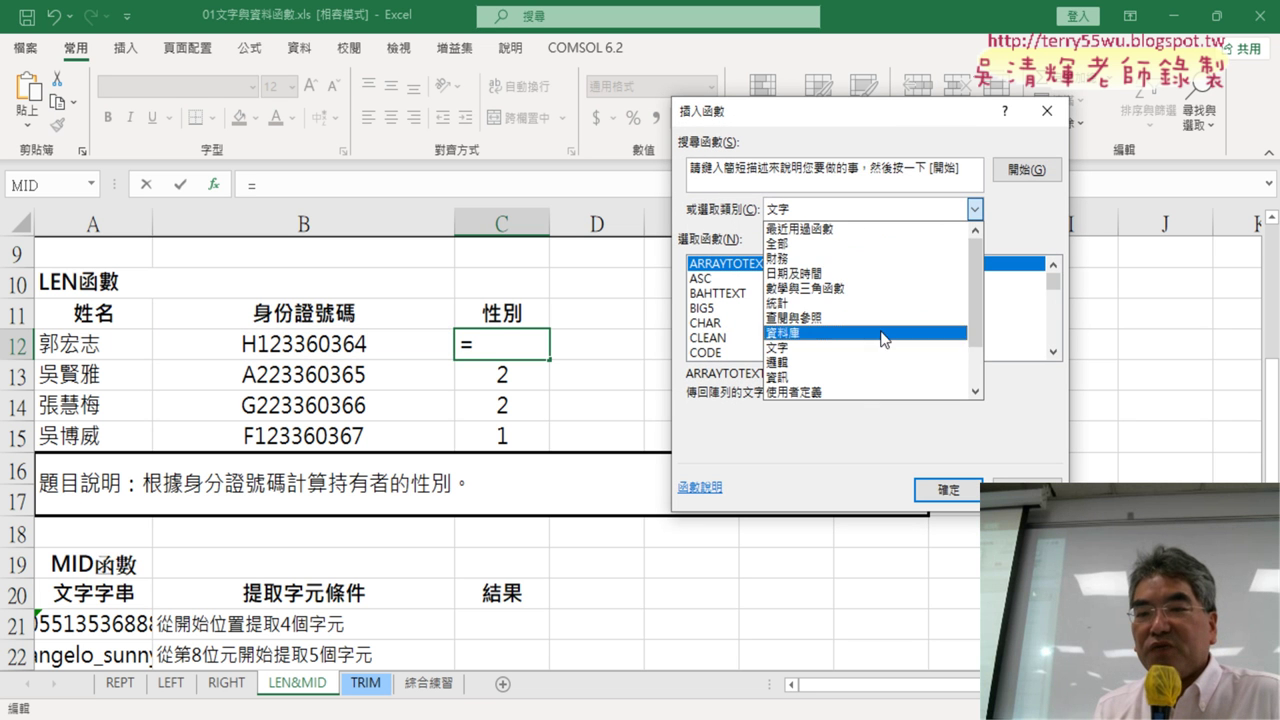
{"action": "left_click", "coordinate": [883, 368]}
{"action": "double_click", "coordinate": [713, 293]}
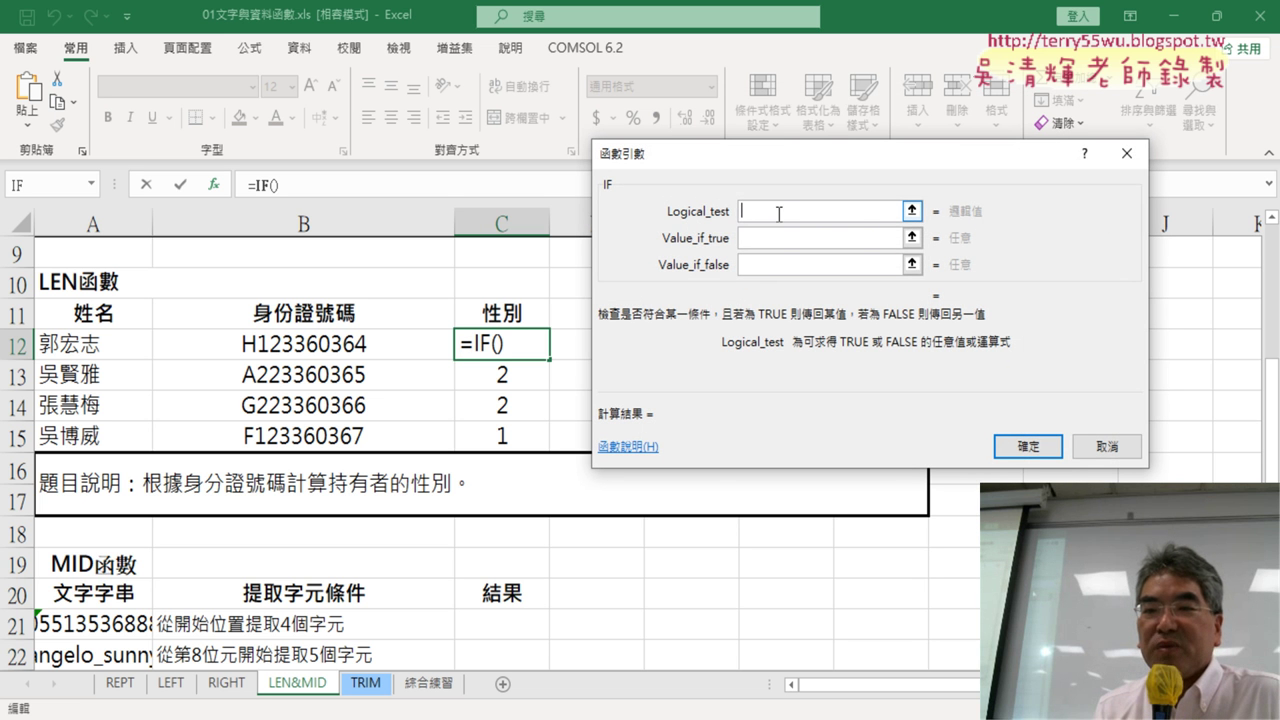
{"action": "right_click", "coordinate": [779, 213]}
Step: Set the IF condition to MID(B12,2,1)=1 and the true value to 男
{"action": "left_click", "coordinate": [817, 275]}
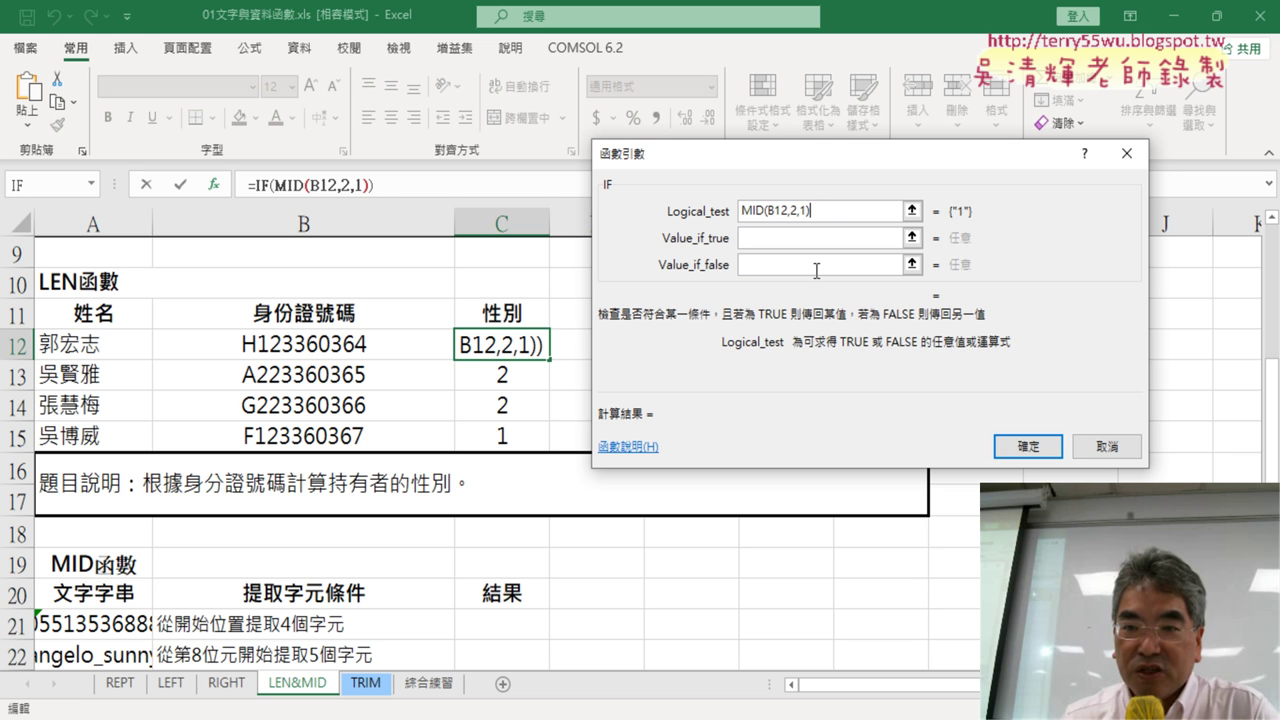
{"action": "type", "text": "="}
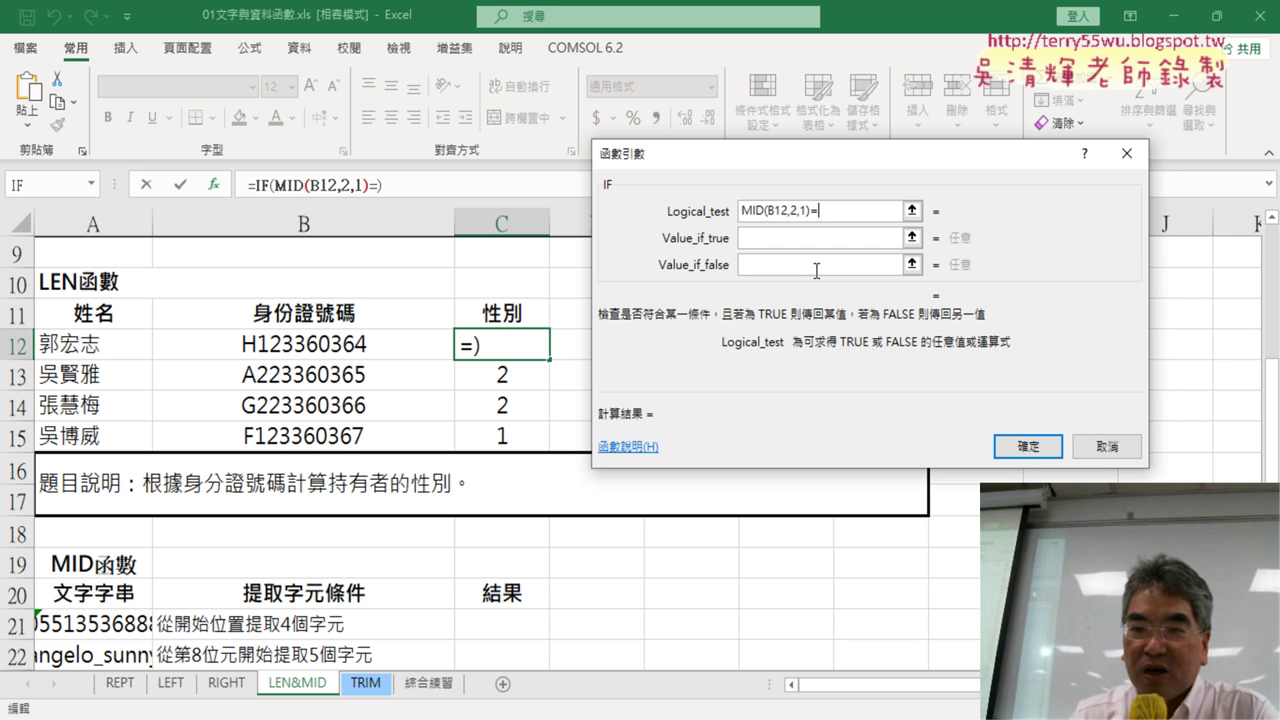
{"action": "type", "text": "1"}
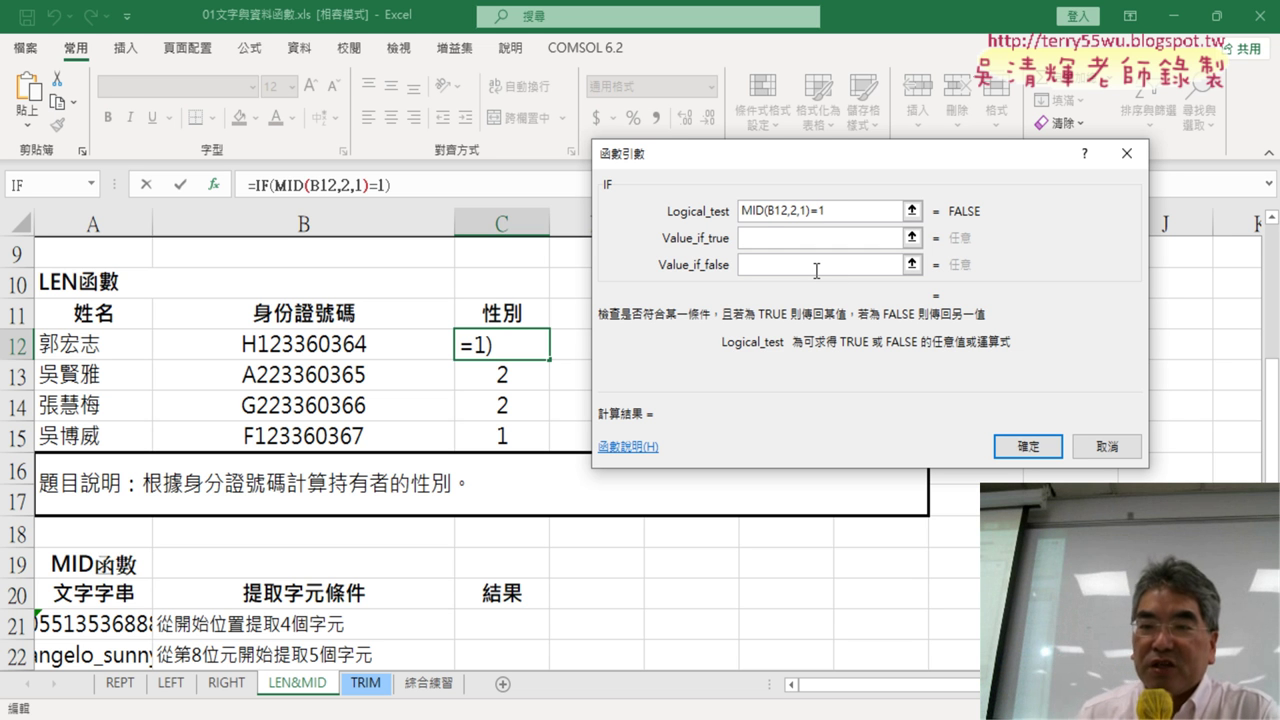
{"action": "key", "text": "Tab"}
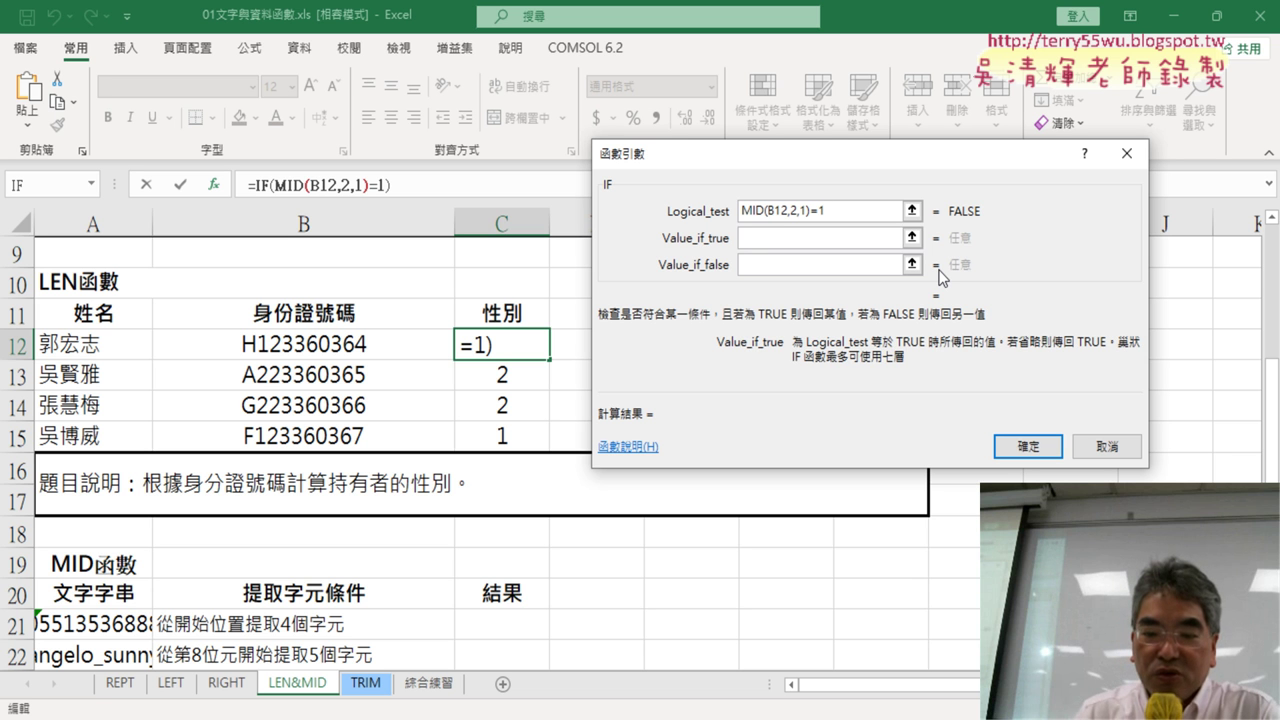
{"action": "type", "text": "n"}
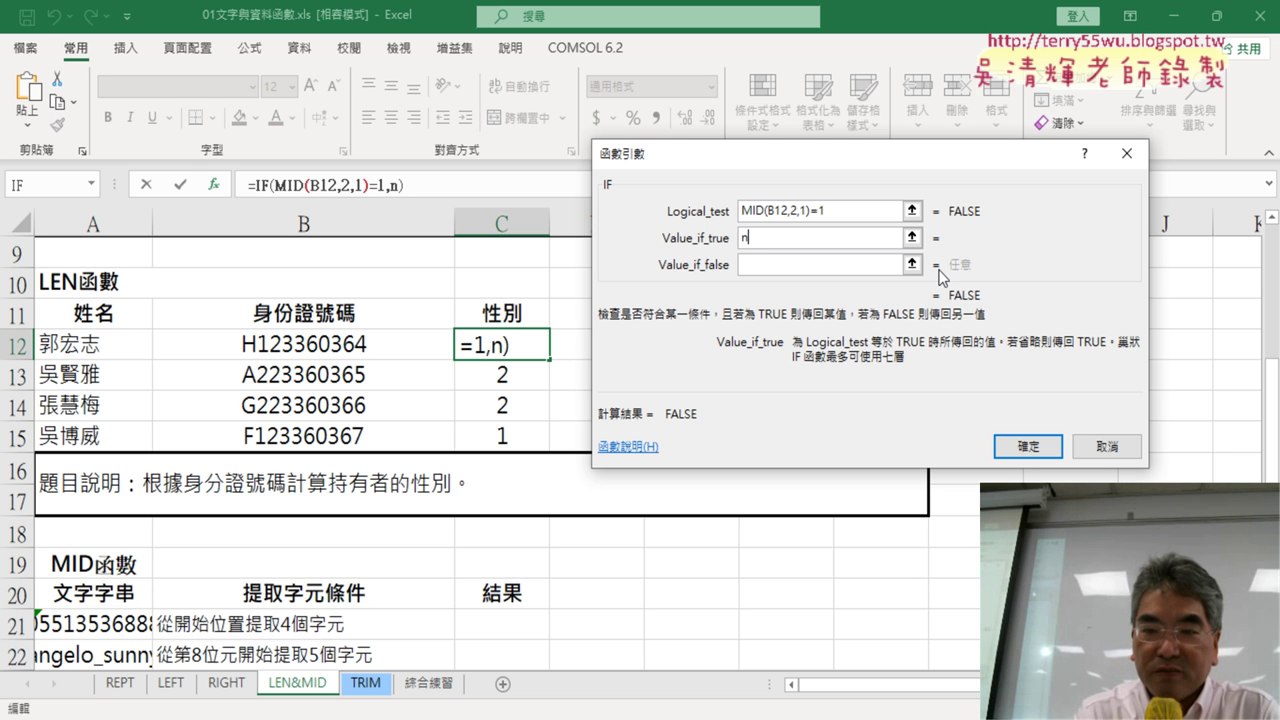
{"action": "key", "text": "BackSpace"}
{"action": "type", "text": "ㄋ"}
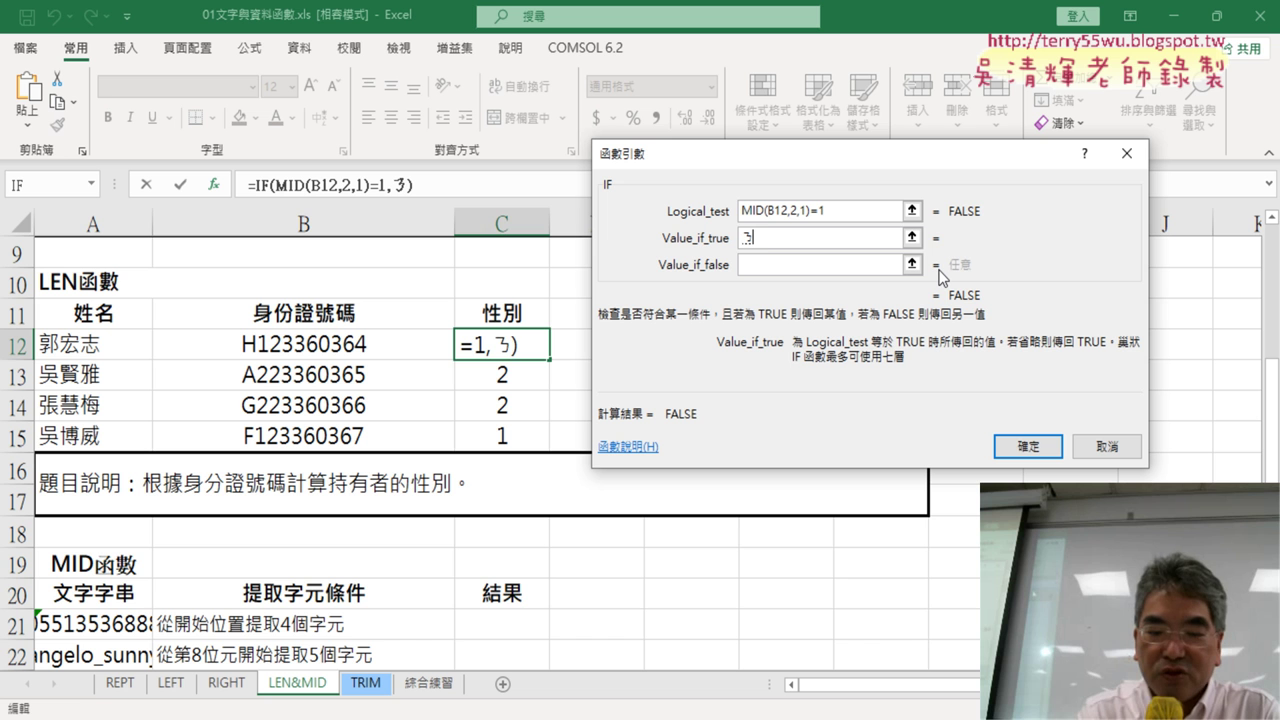
{"action": "type", "text": "ㄢˊ"}
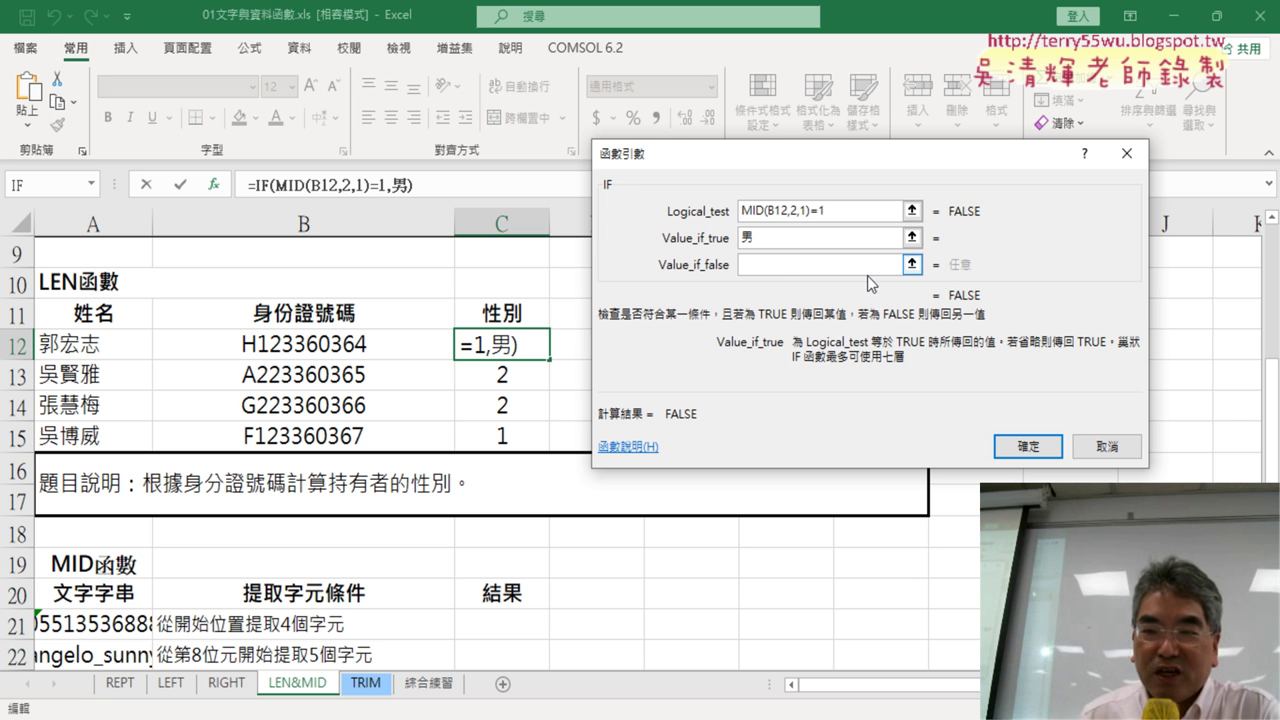
Step: Set the false value to 女 and confirm the IF formula, which shows 女 in C12
{"action": "left_click", "coordinate": [764, 266]}
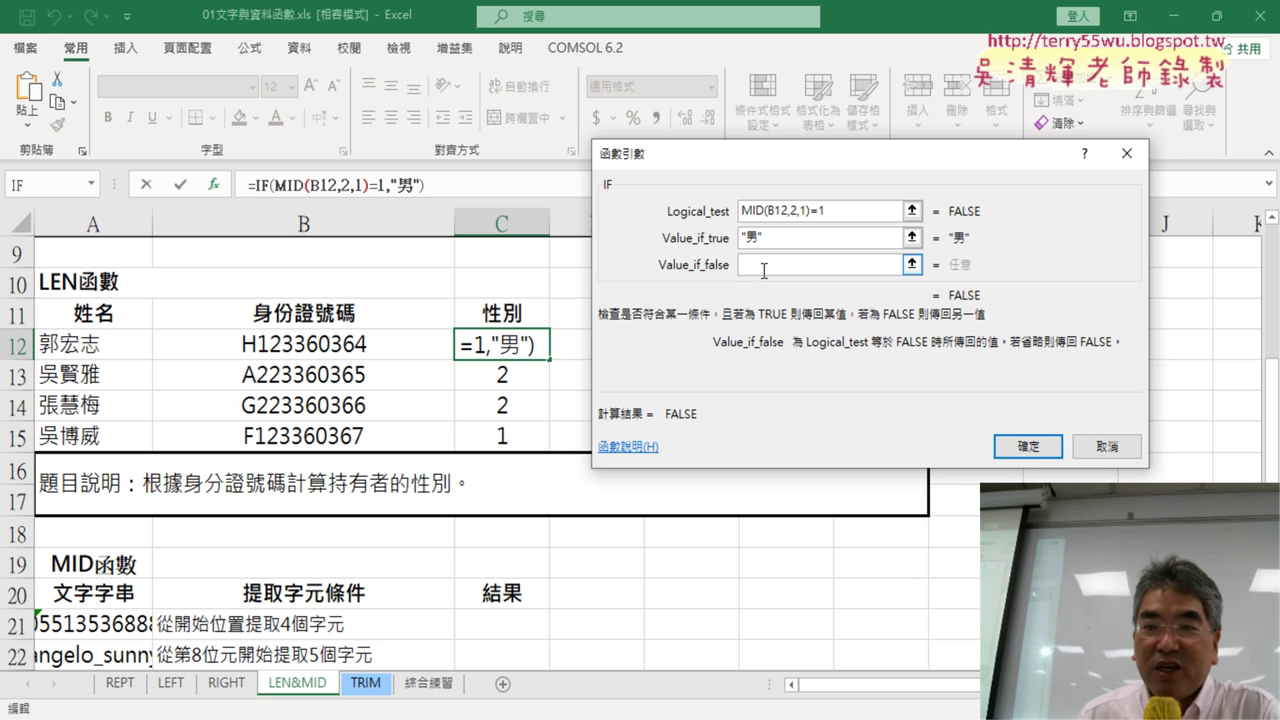
{"action": "type", "text": "女"}
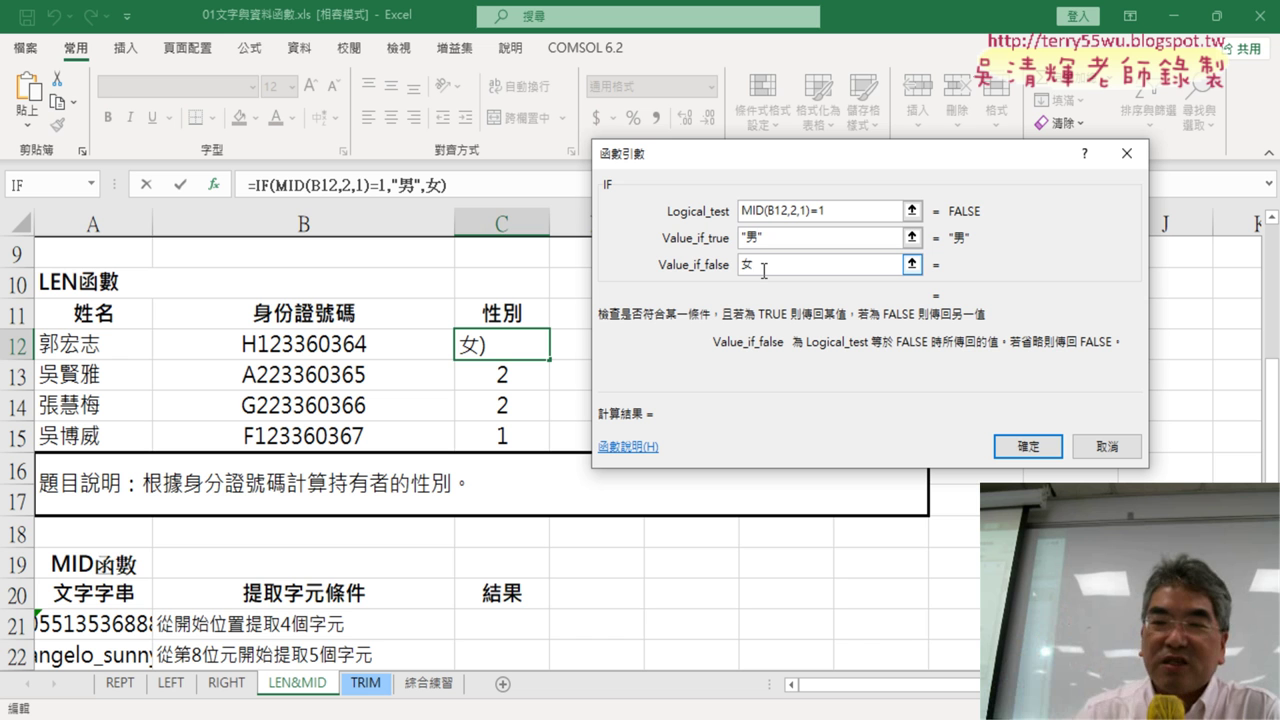
{"action": "left_click", "coordinate": [788, 245]}
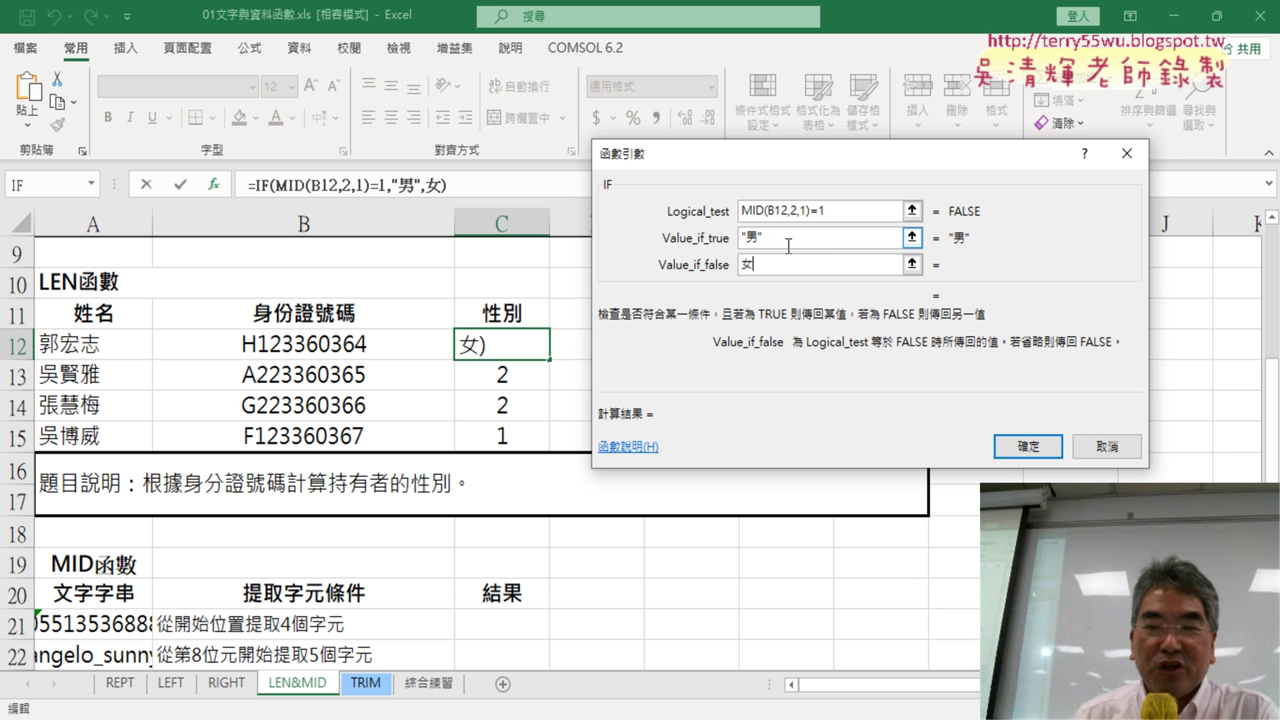
{"action": "left_click", "coordinate": [794, 244]}
{"action": "left_click", "coordinate": [789, 265]}
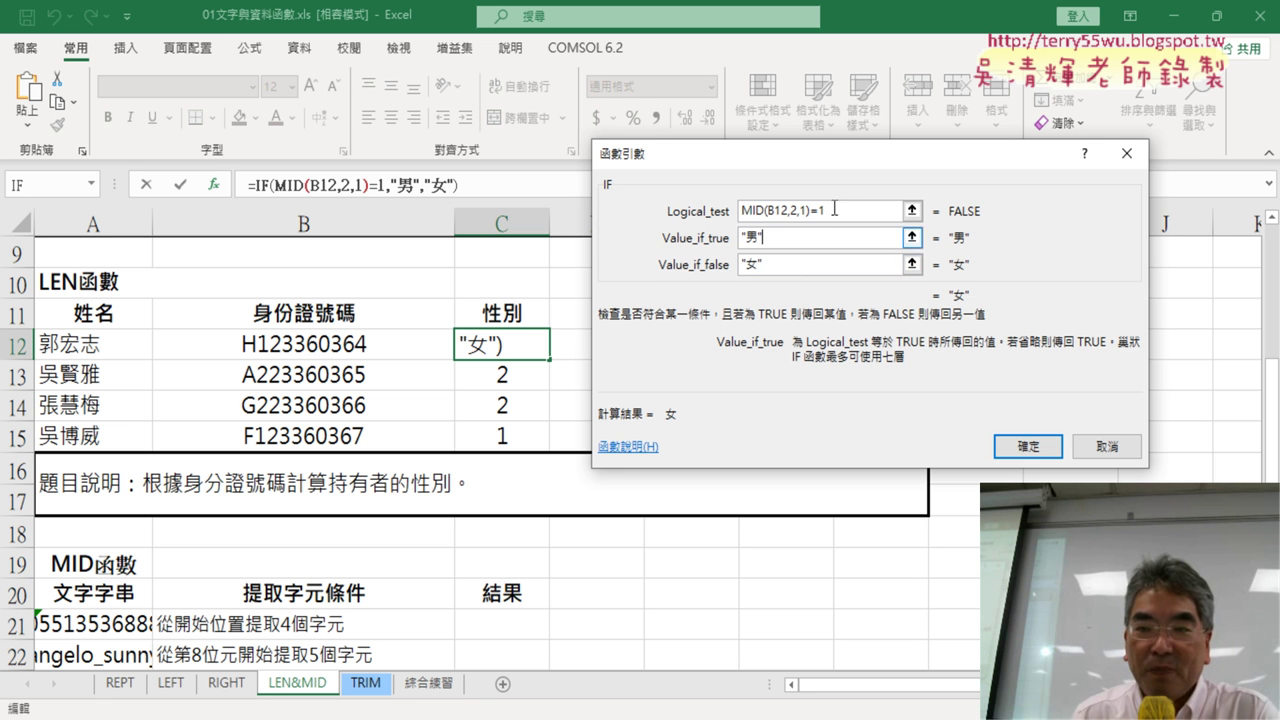
{"action": "left_click_drag", "start_coordinate": [845, 158], "coordinate": [820, 222]}
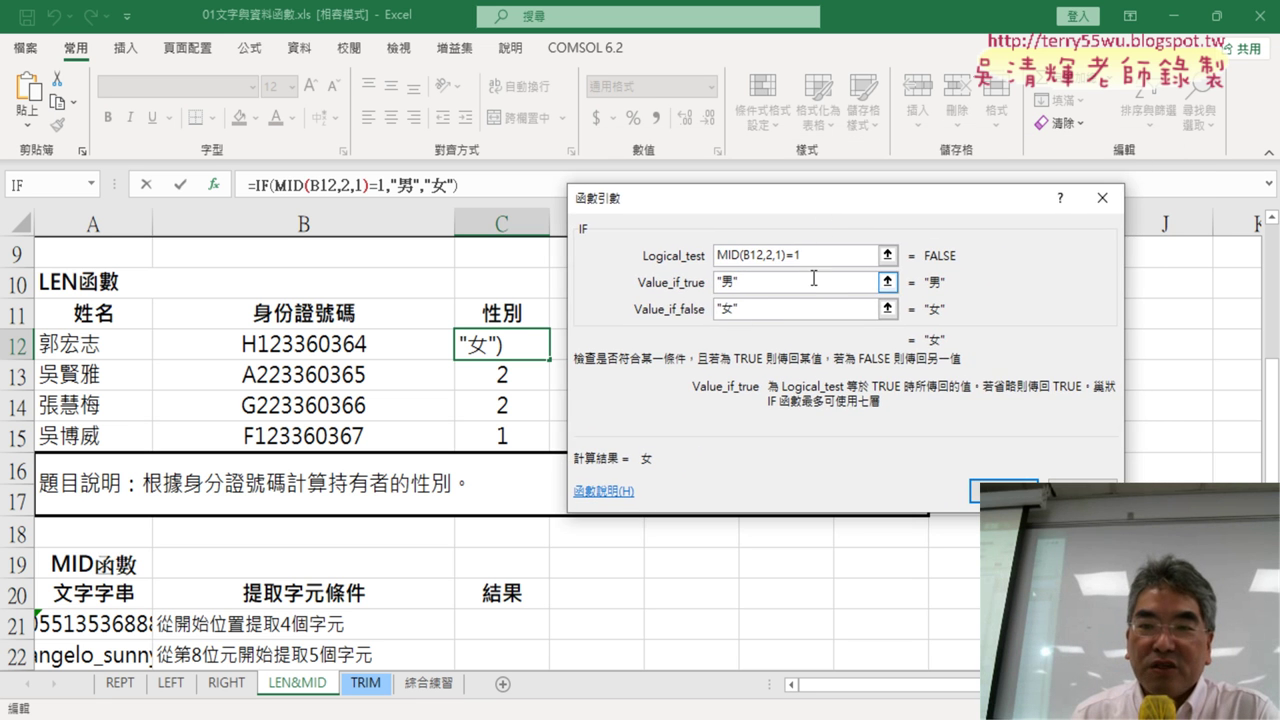
{"action": "left_click", "coordinate": [815, 308]}
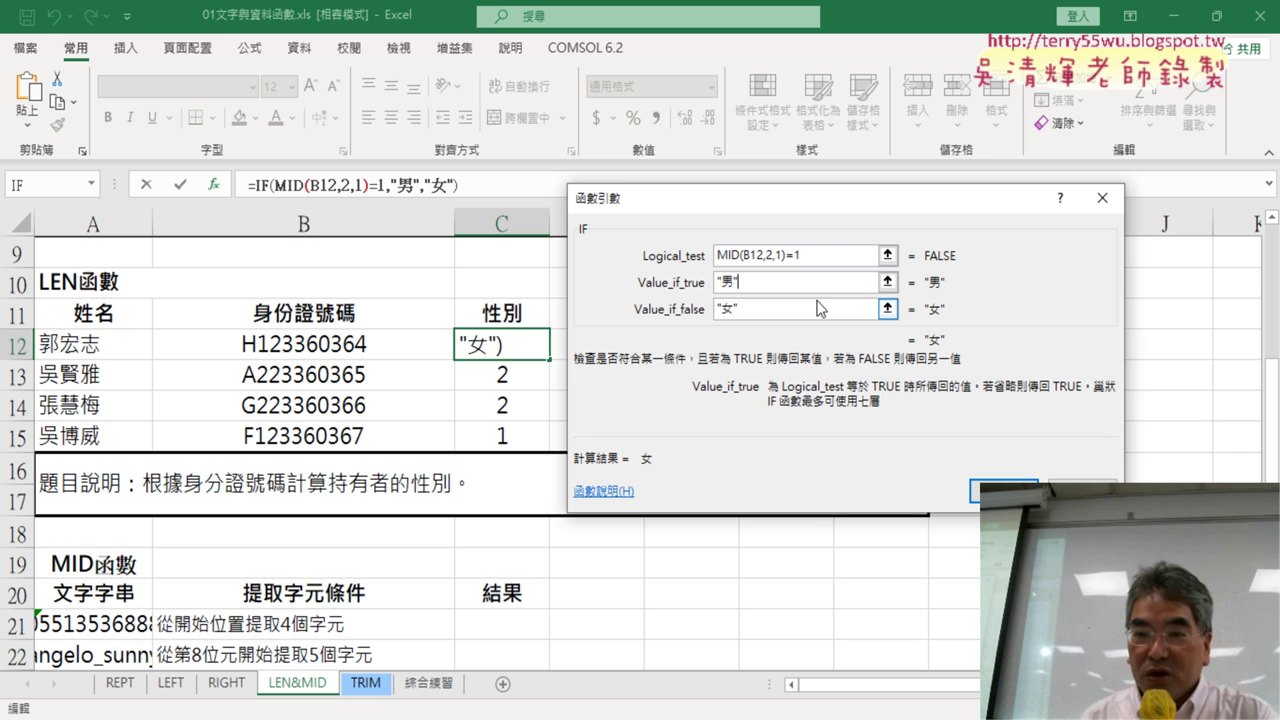
{"action": "left_click_drag", "start_coordinate": [826, 255], "coordinate": [717, 255]}
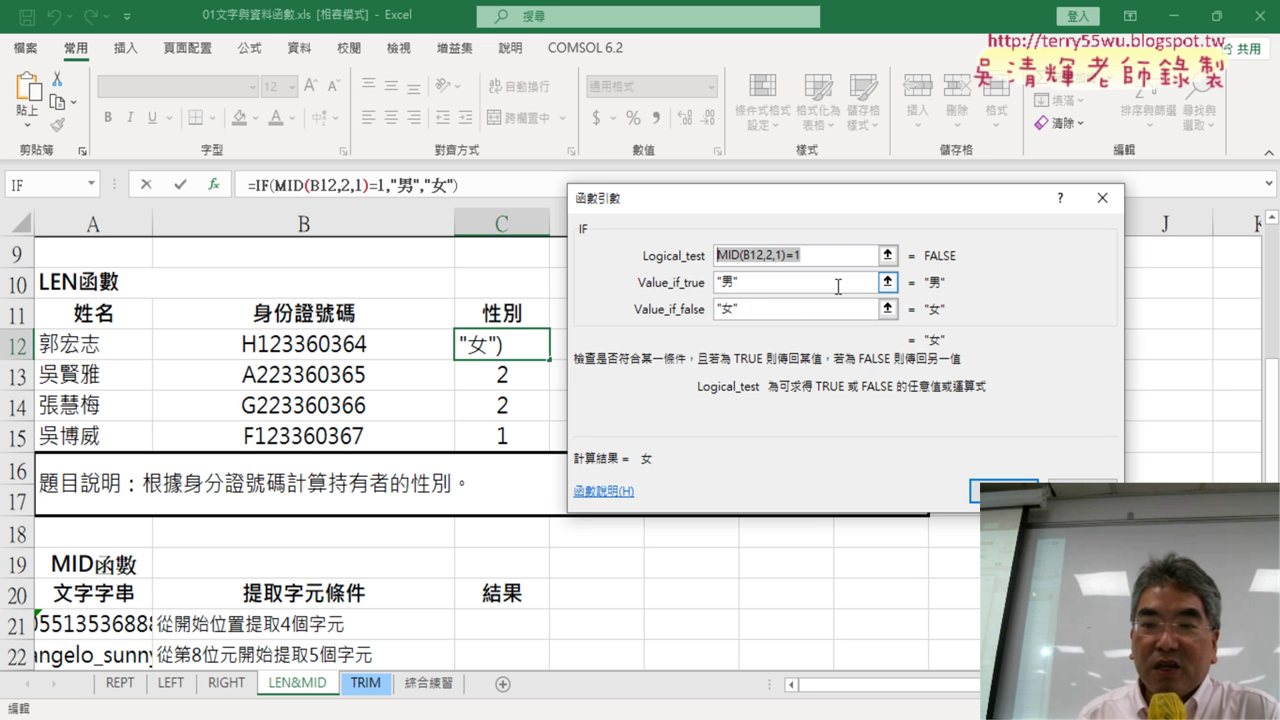
{"action": "left_click", "coordinate": [852, 255]}
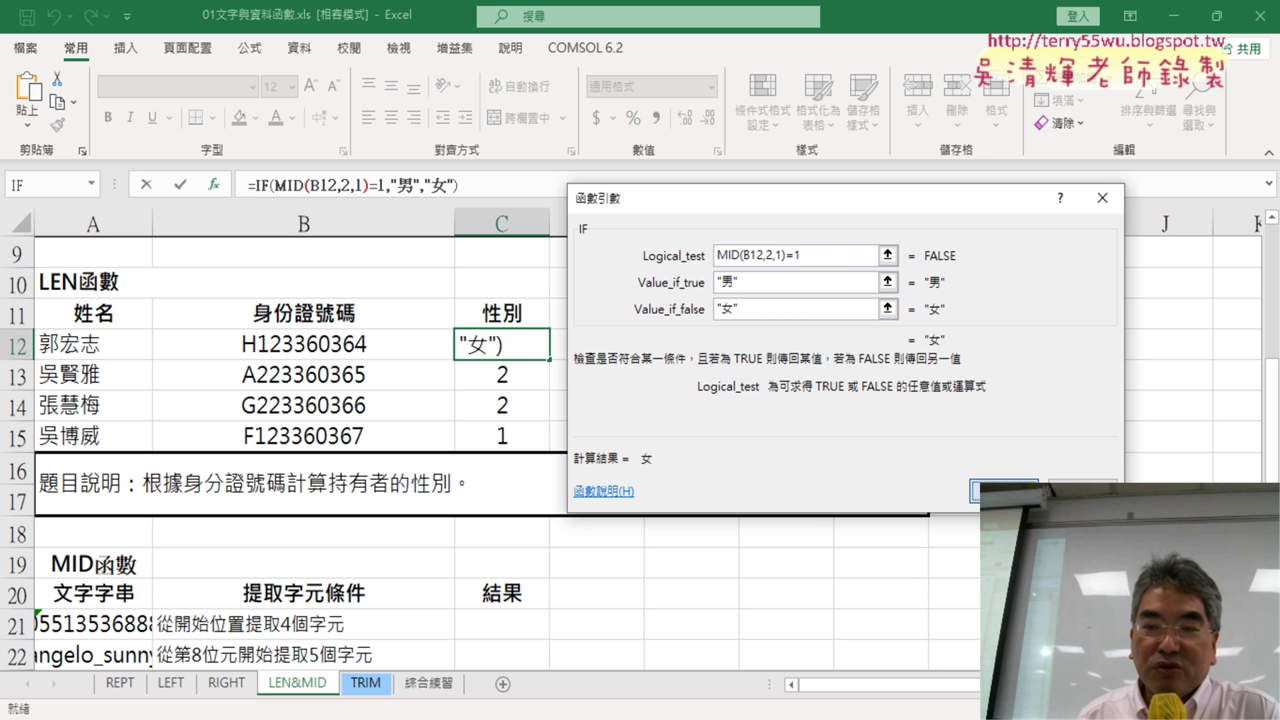
{"action": "left_click", "coordinate": [995, 491]}
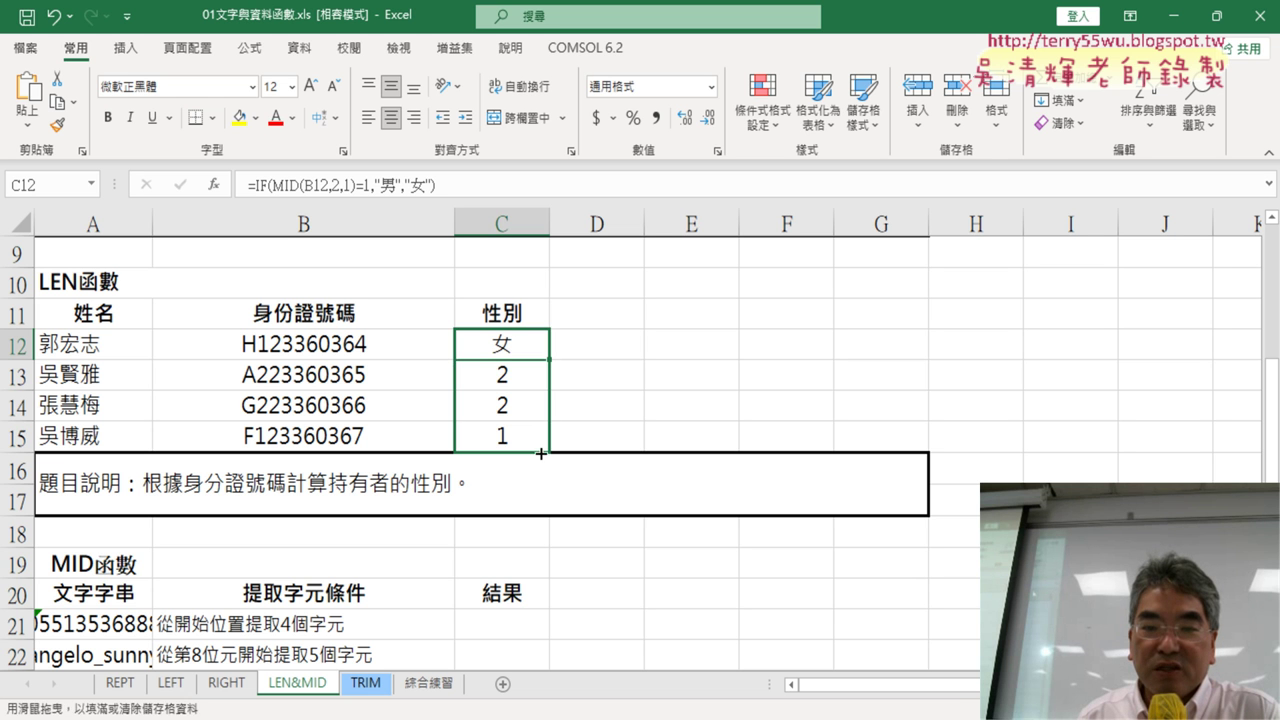
Step: Fill the IF formula down to C15, all showing 女, then reopen C12's formula in the formula bar
{"action": "left_click_drag", "start_coordinate": [552, 361], "coordinate": [545, 452]}
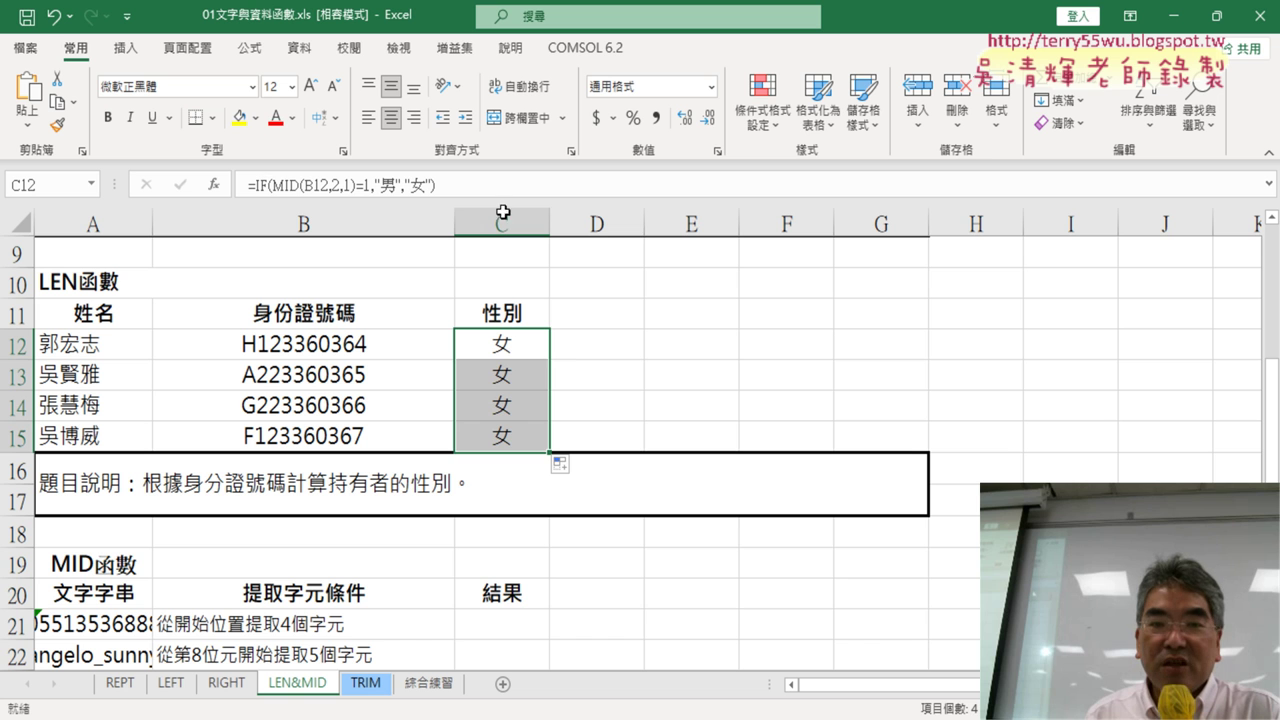
{"action": "left_click", "coordinate": [535, 345]}
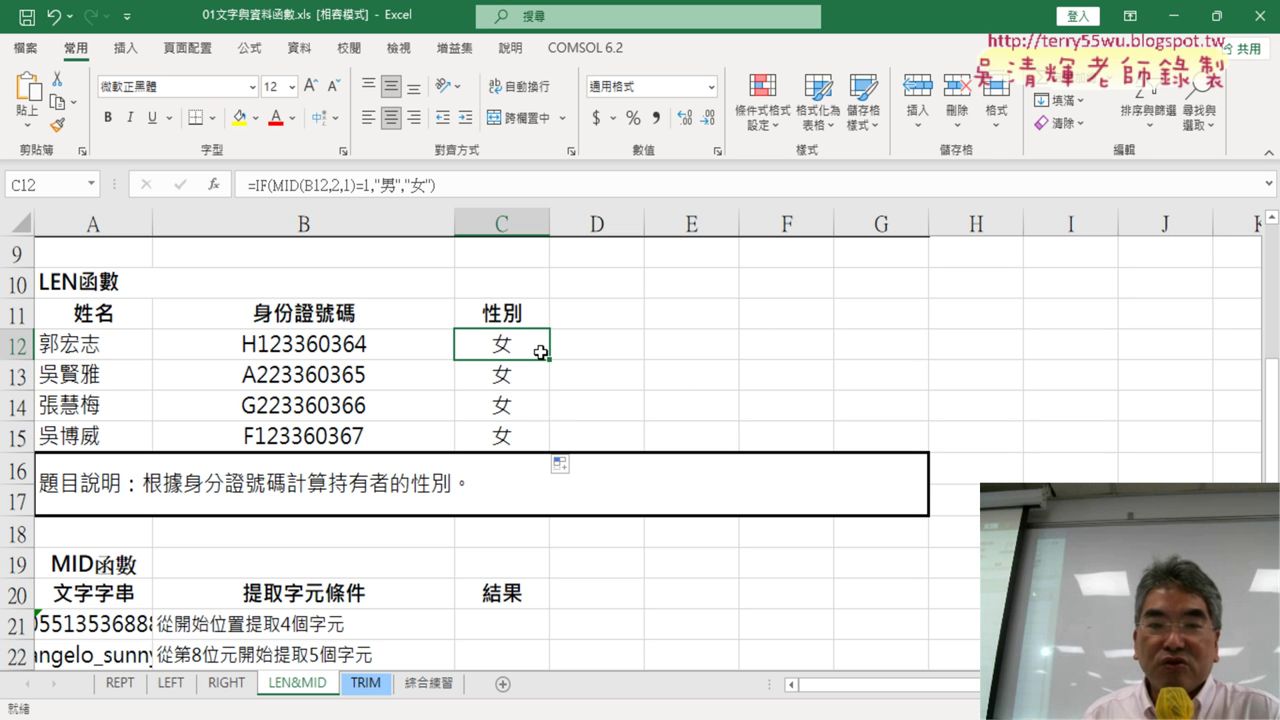
{"action": "left_click", "coordinate": [260, 186]}
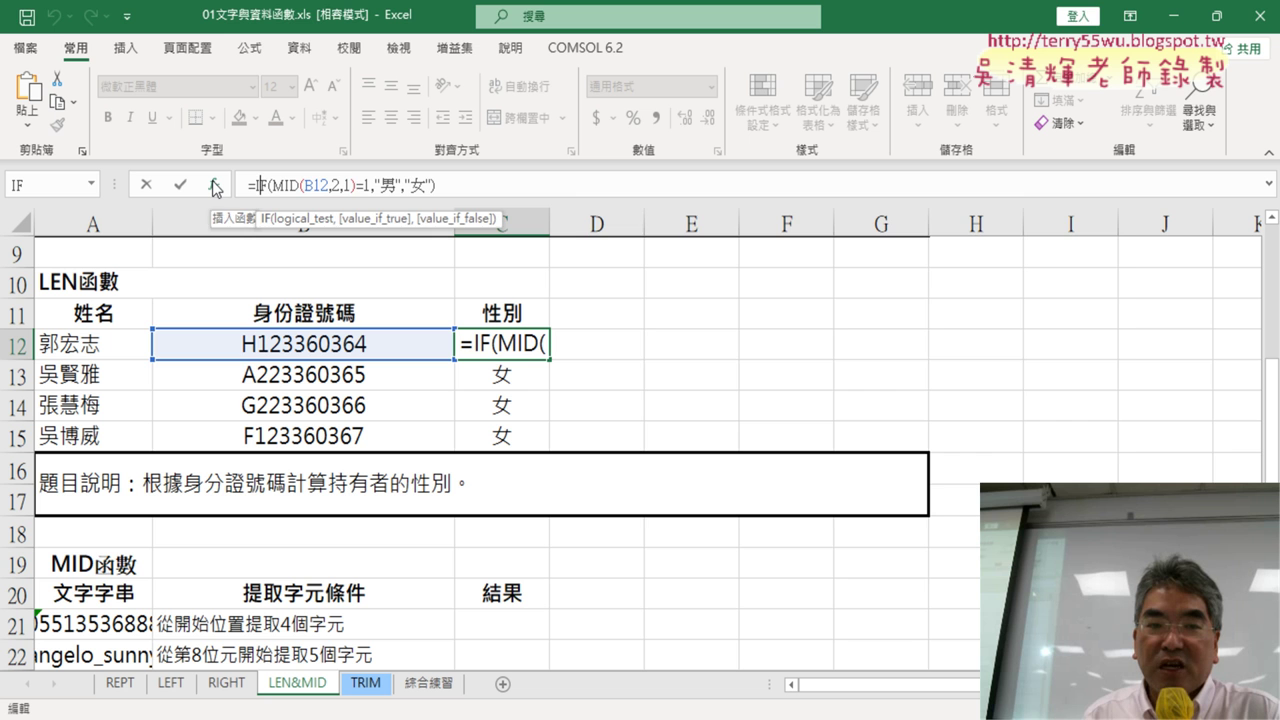
Step: Reopen C12's IF Function Arguments and select MID(B12,2,1) in the FALSE logical test
{"action": "left_click", "coordinate": [216, 187]}
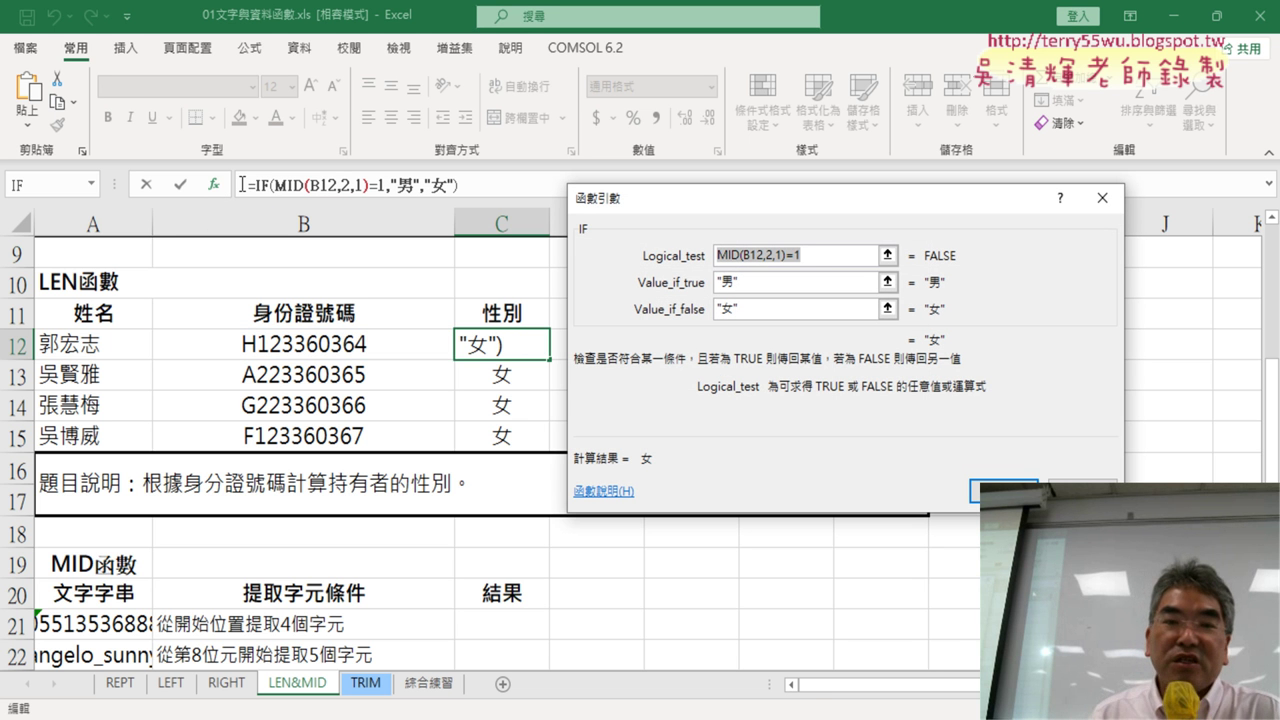
{"action": "key", "text": "End"}
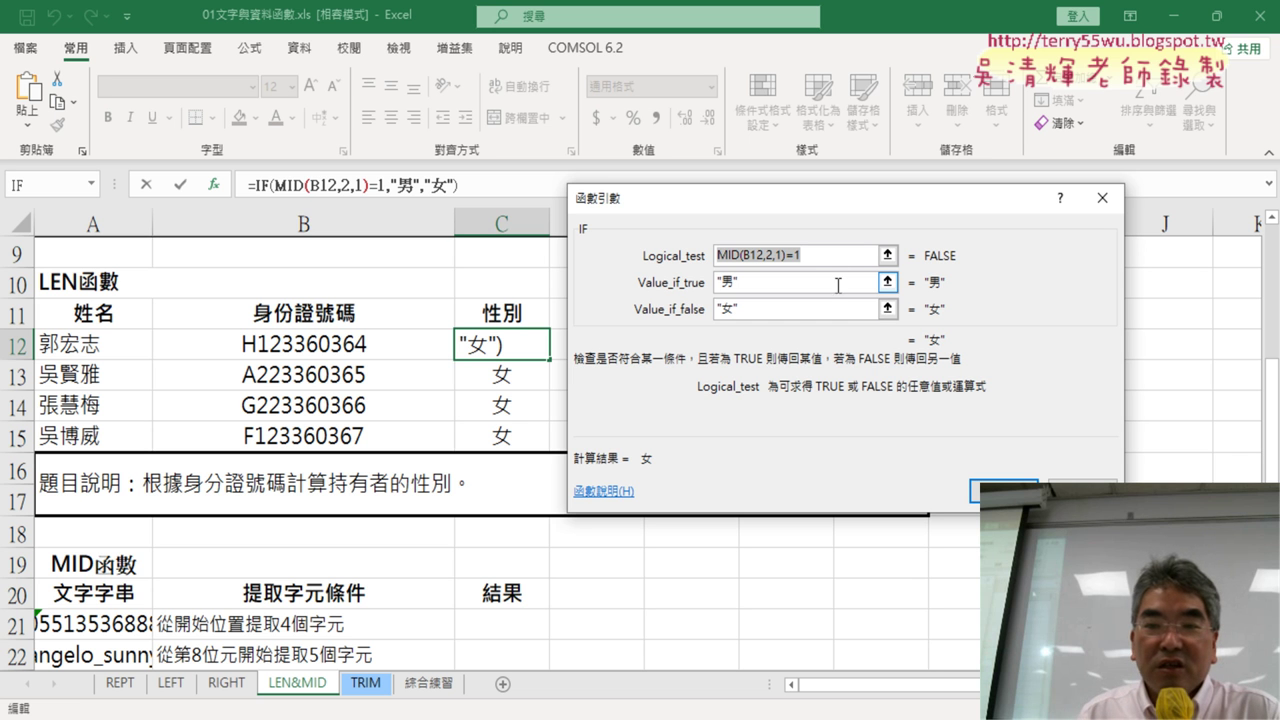
{"action": "left_click", "coordinate": [860, 256]}
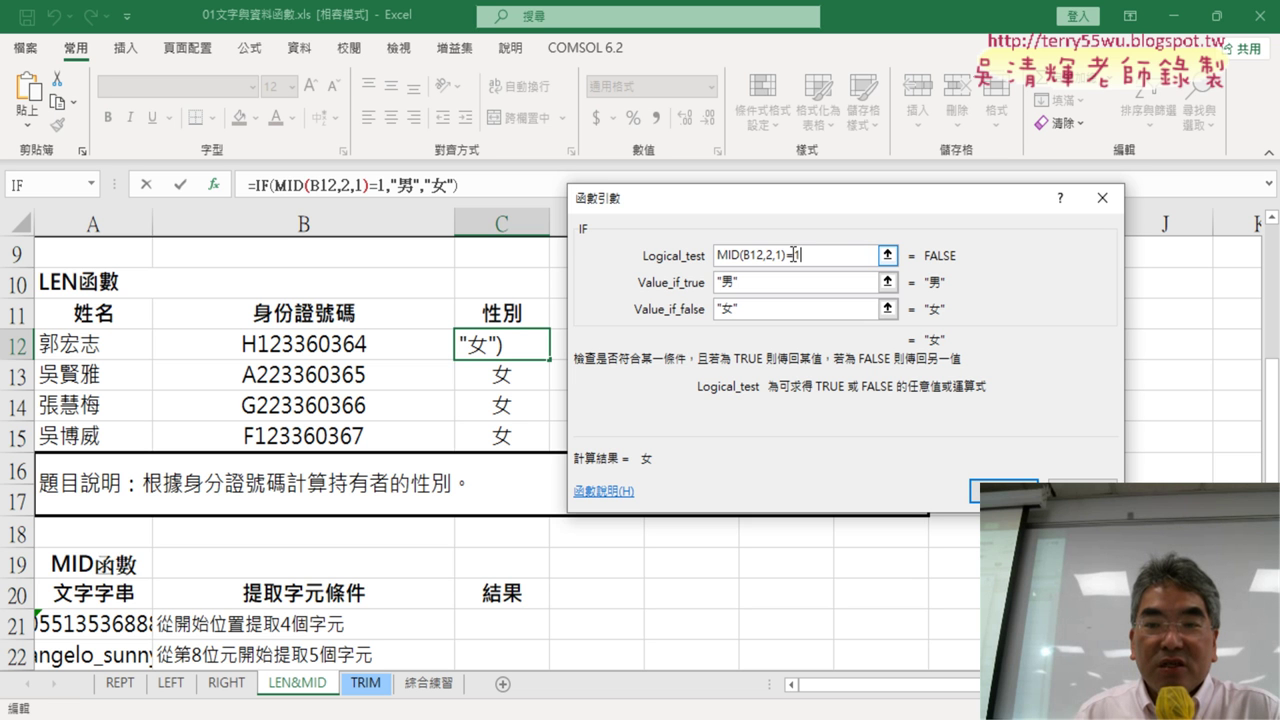
{"action": "left_click_drag", "start_coordinate": [790, 254], "coordinate": [716, 255]}
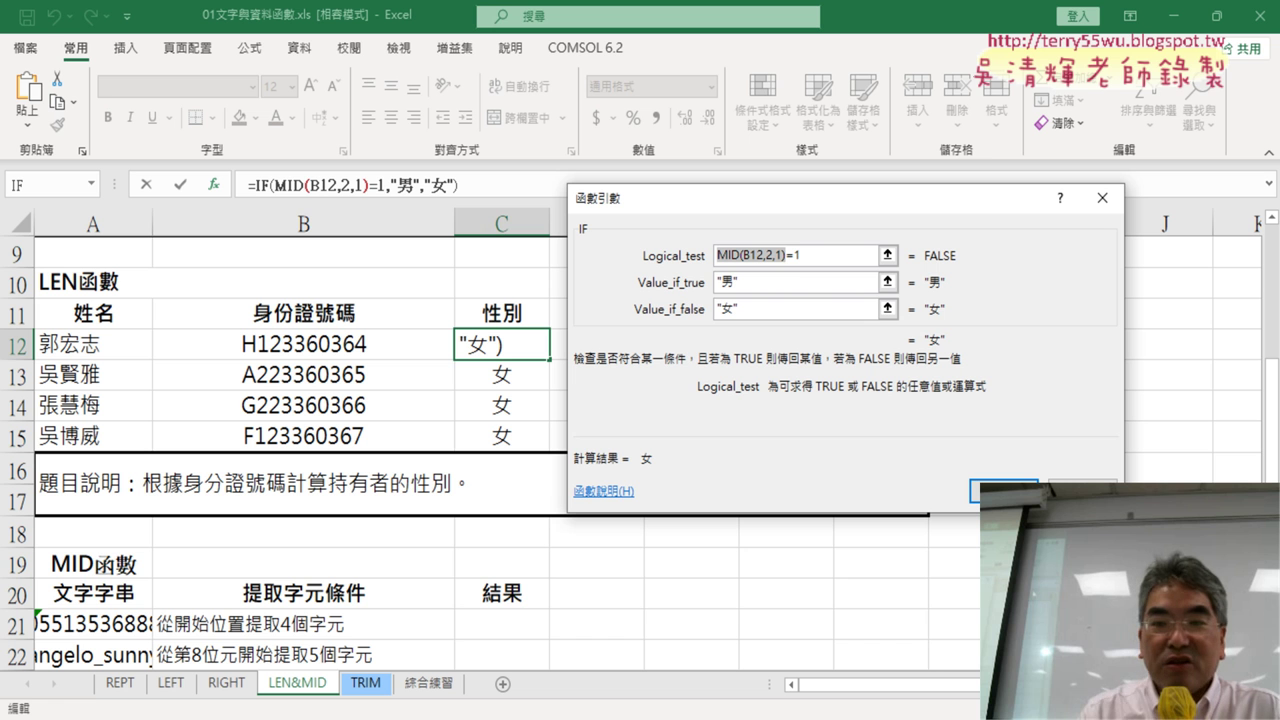
Step: Annotate that the test compares quoted text against the plain number 1, then clear the annotations
{"action": "left_click_drag", "start_coordinate": [789, 270], "coordinate": [718, 270]}
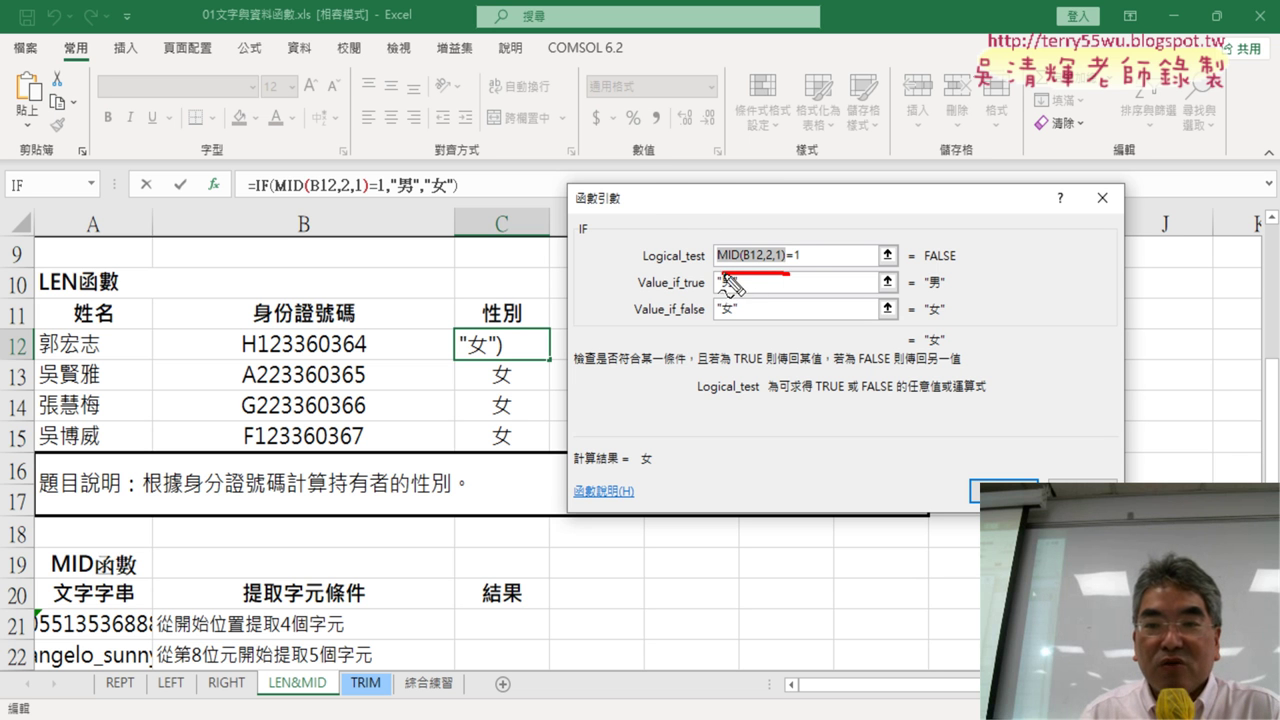
{"action": "left_click_drag", "start_coordinate": [655, 180], "coordinate": [691, 270]}
{"action": "mouse_move", "coordinate": [739, 168]}
{"action": "left_mouse_down"}
{"action": "mouse_move", "coordinate": [730, 196]}
{"action": "mouse_move", "coordinate": [744, 196]}
{"action": "left_mouse_up"}
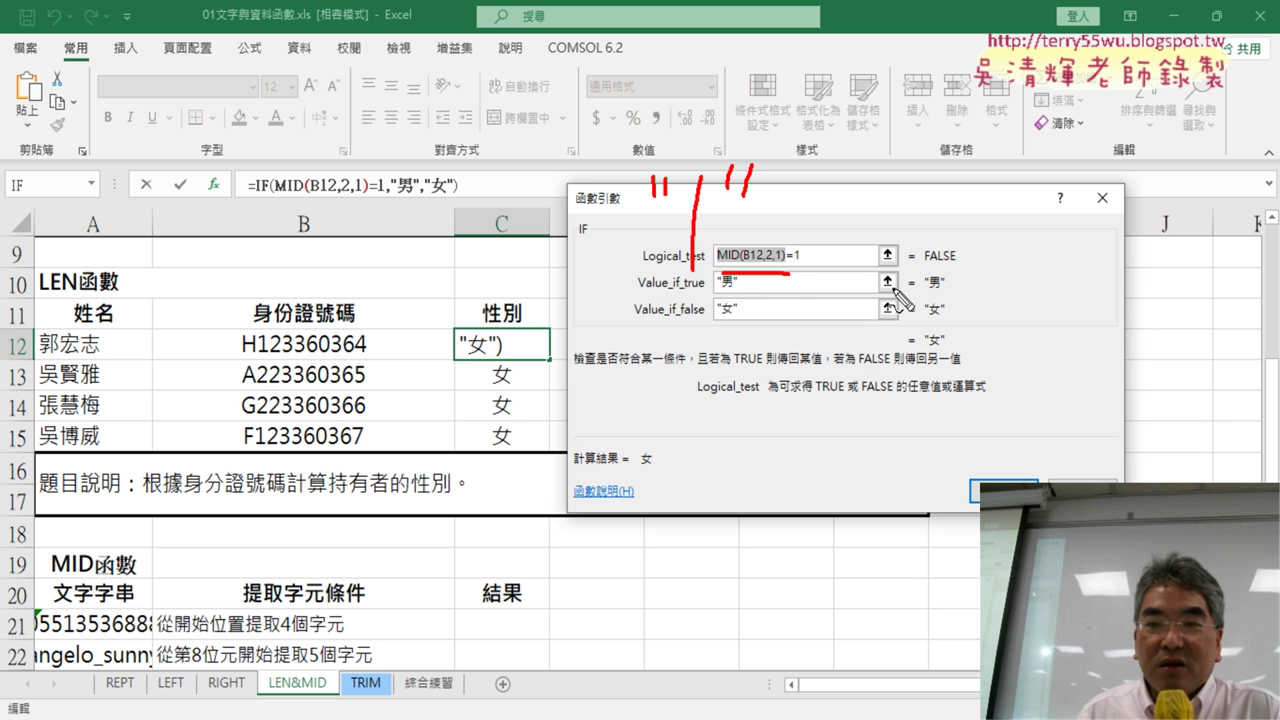
{"action": "left_click_drag", "start_coordinate": [792, 267], "coordinate": [806, 265]}
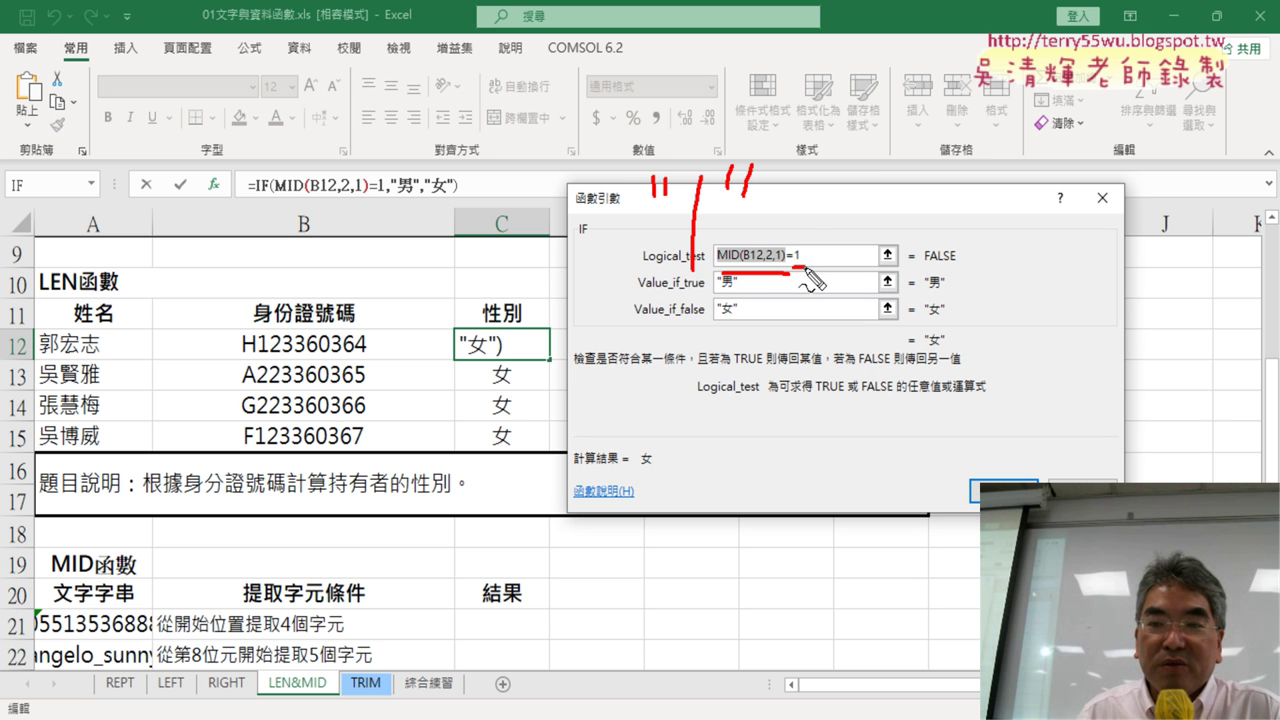
{"action": "mouse_move", "coordinate": [786, 196]}
{"action": "left_mouse_down"}
{"action": "mouse_move", "coordinate": [862, 195]}
{"action": "mouse_move", "coordinate": [862, 211]}
{"action": "left_mouse_up"}
{"action": "left_click_drag", "start_coordinate": [947, 145], "coordinate": [930, 240]}
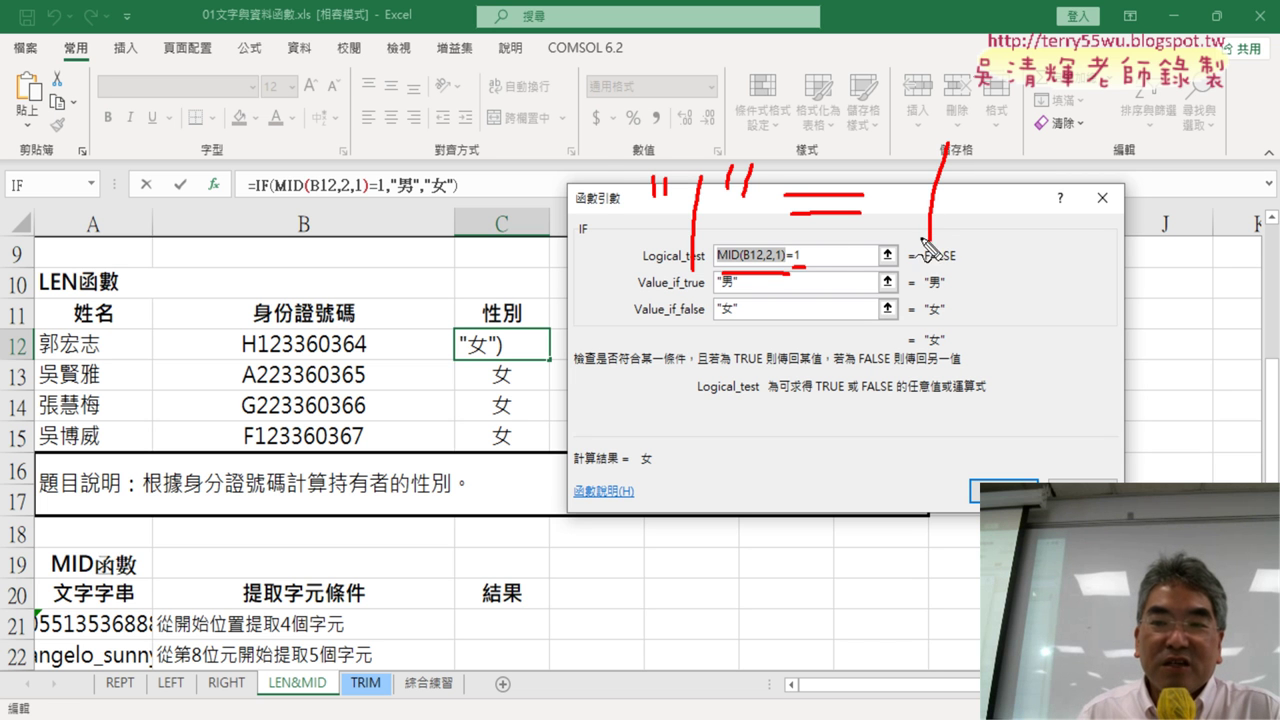
{"action": "left_click_drag", "start_coordinate": [735, 264], "coordinate": [722, 262]}
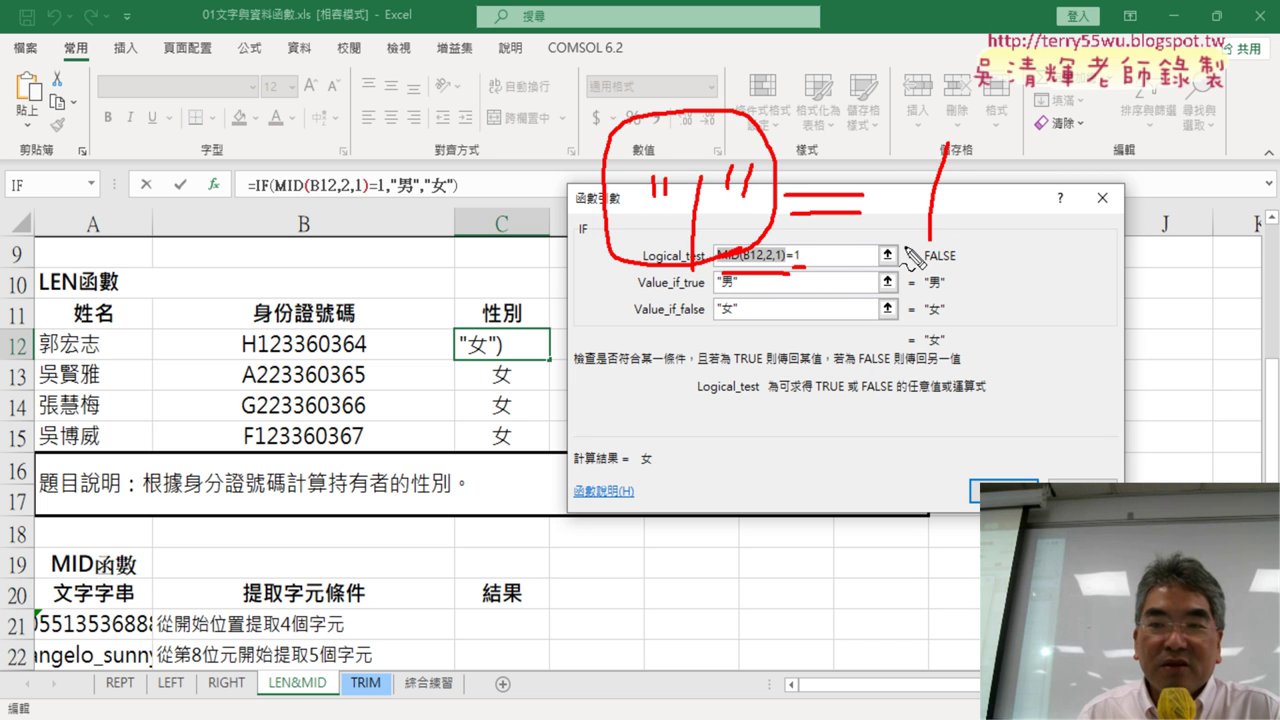
{"action": "left_click_drag", "start_coordinate": [965, 258], "coordinate": [950, 285]}
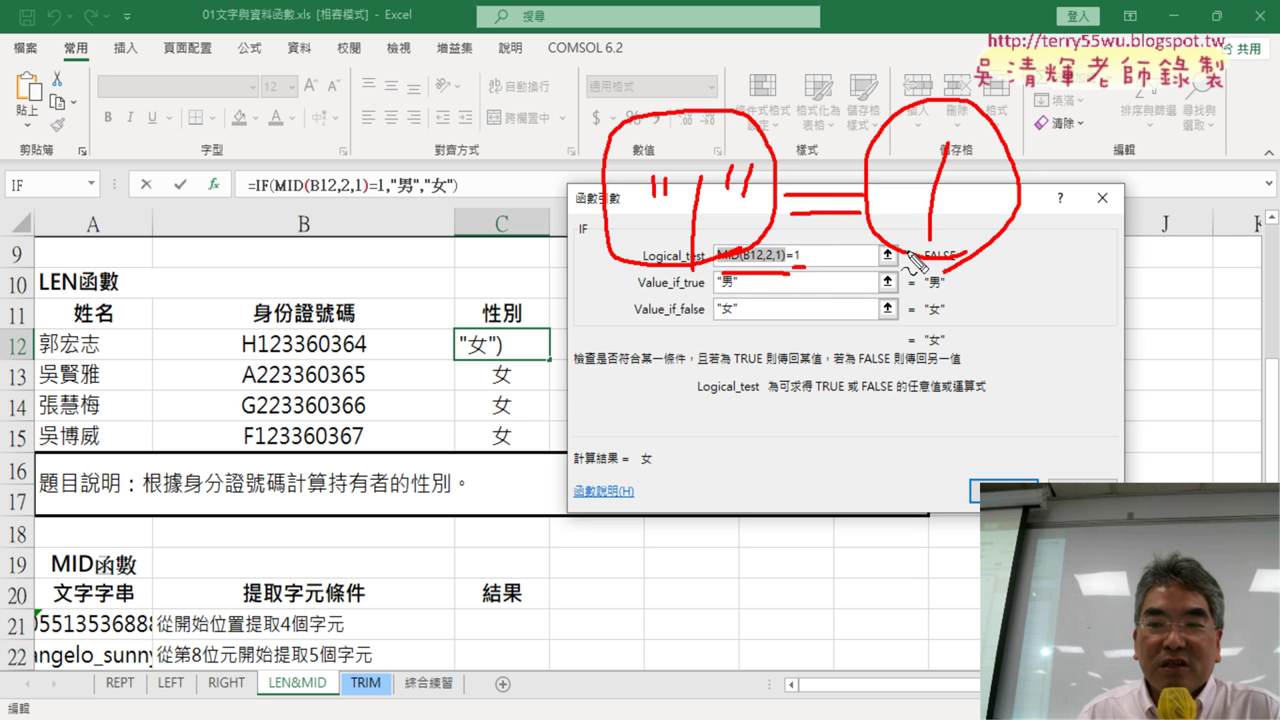
{"action": "left_click_drag", "start_coordinate": [847, 150], "coordinate": [811, 270]}
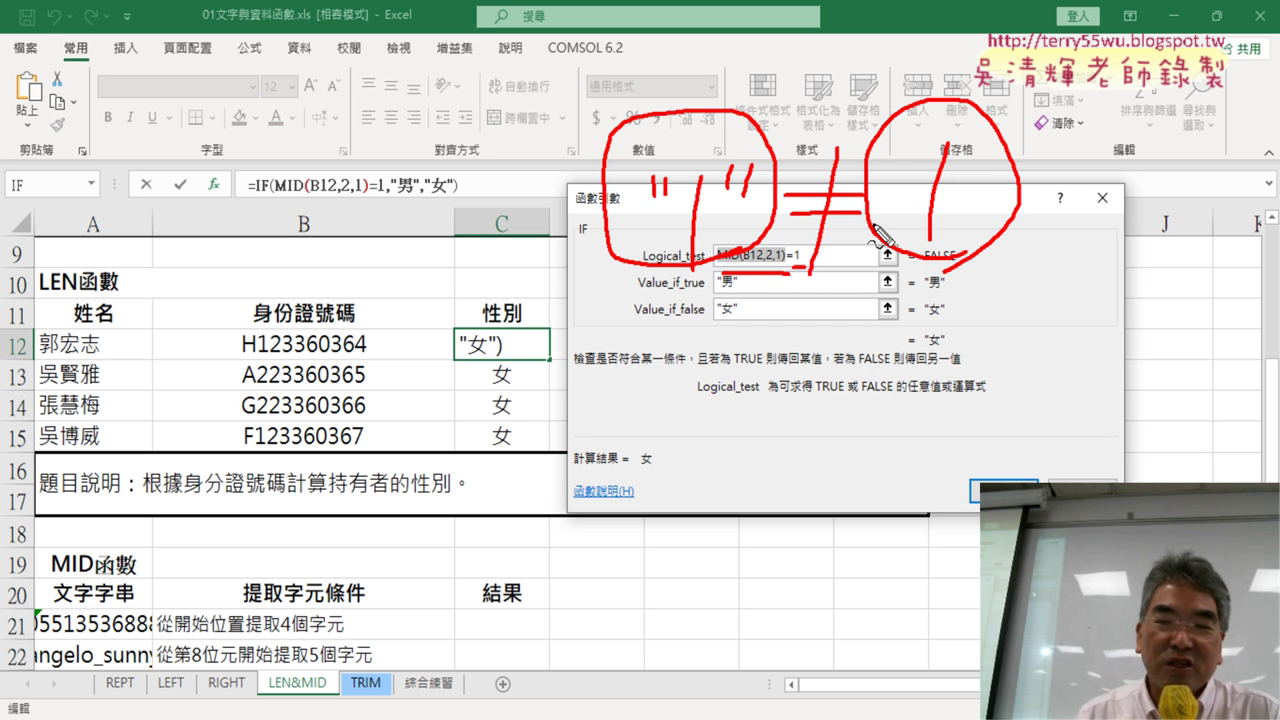
{"action": "key", "text": "Escape"}
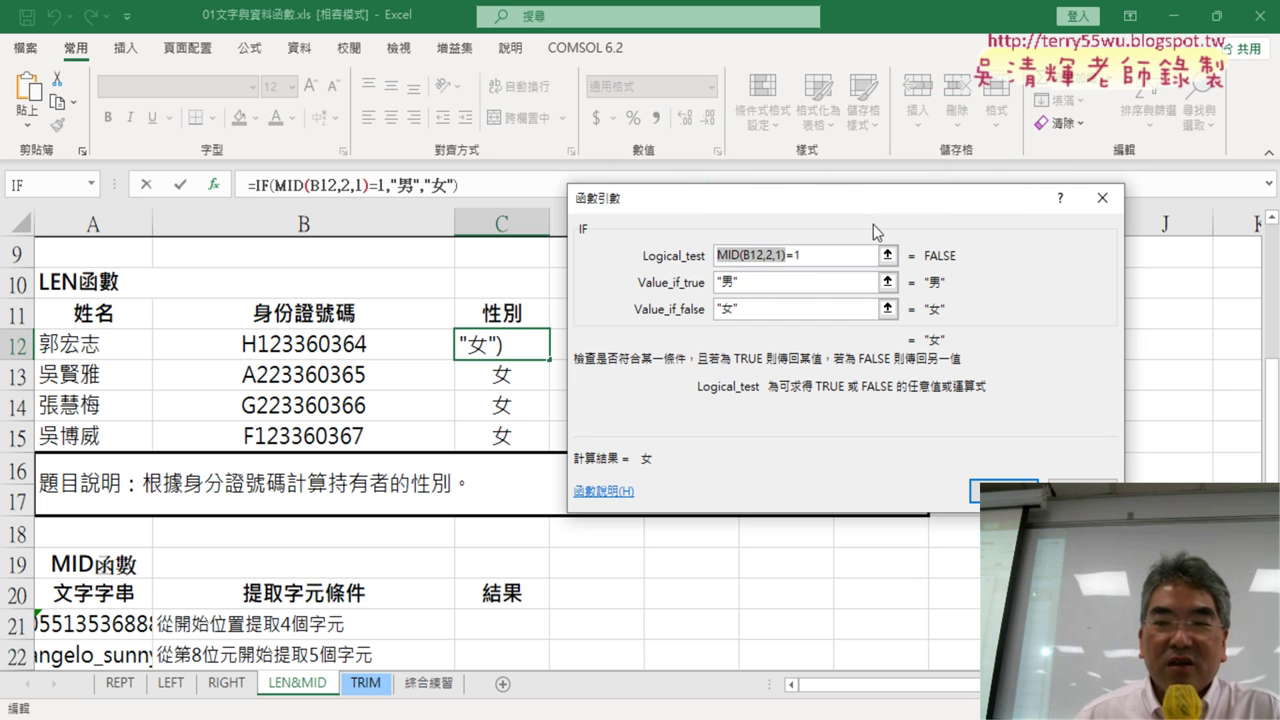
Step: Change the test to MID(B12,2,1)="1" and confirm, so C12 shows 男
{"action": "left_click", "coordinate": [795, 255]}
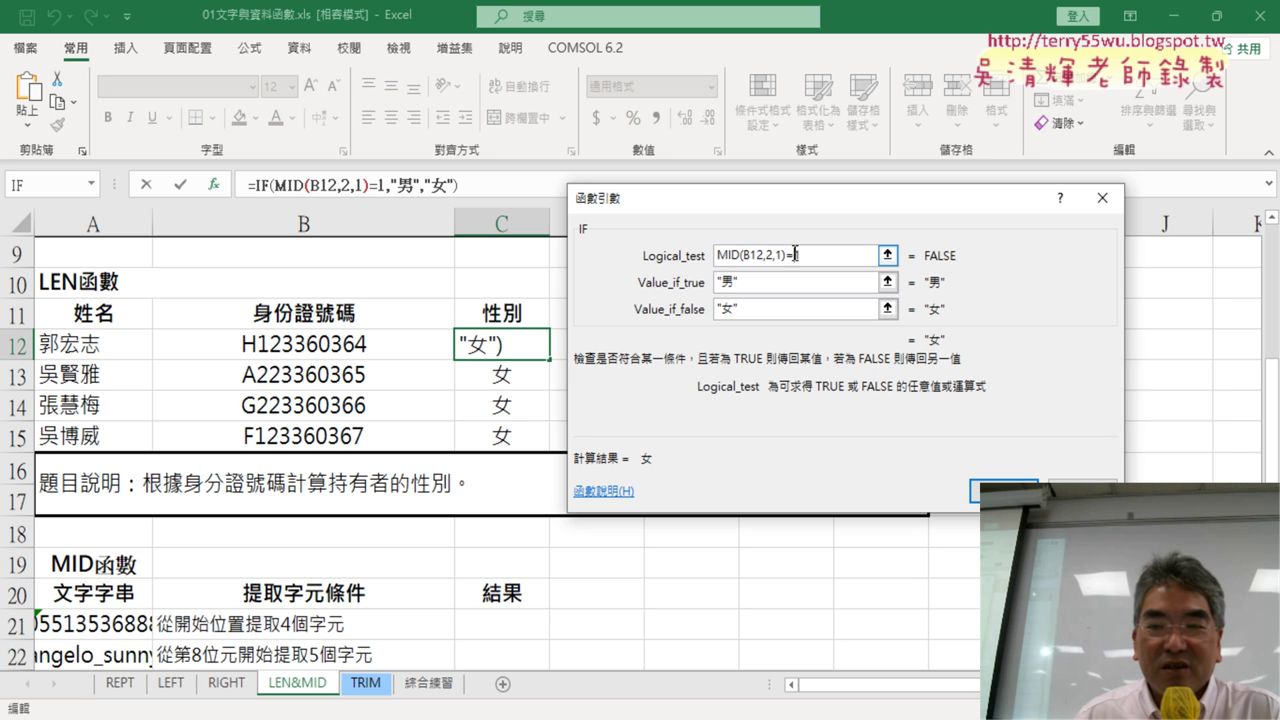
{"action": "type", "text": "1"}
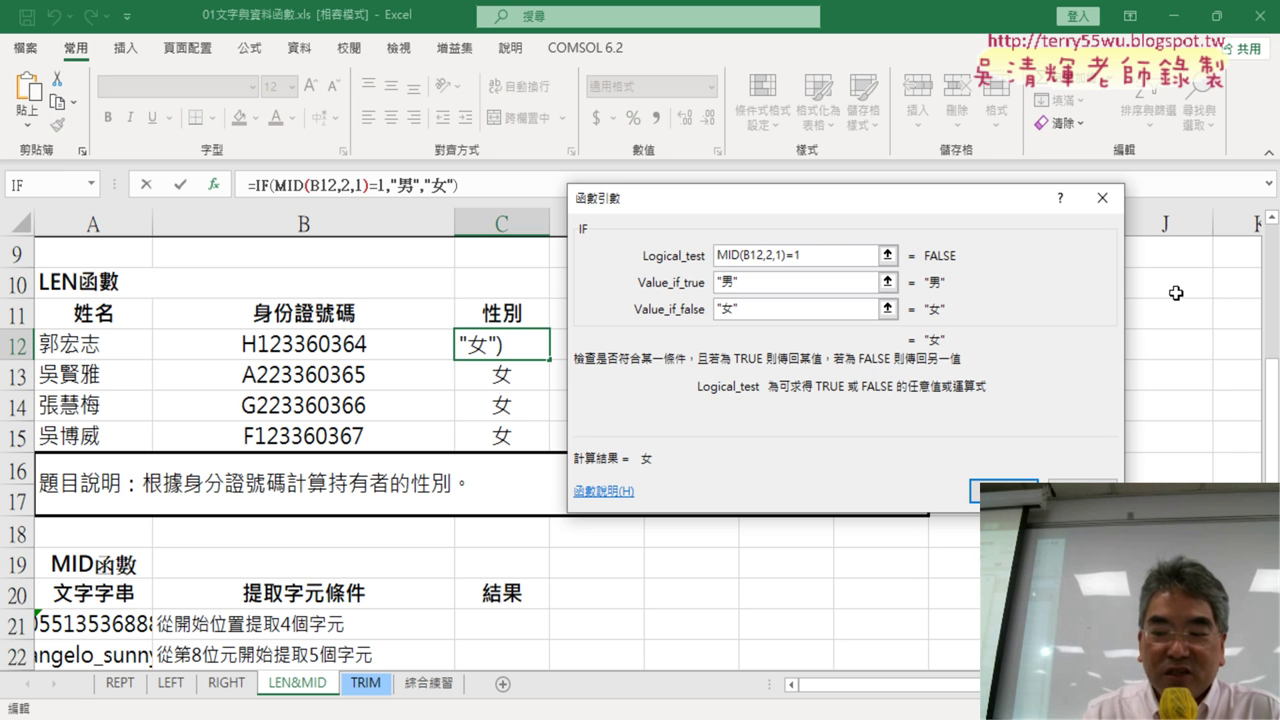
{"action": "key", "text": "Left"}
{"action": "type", "text": "\""}
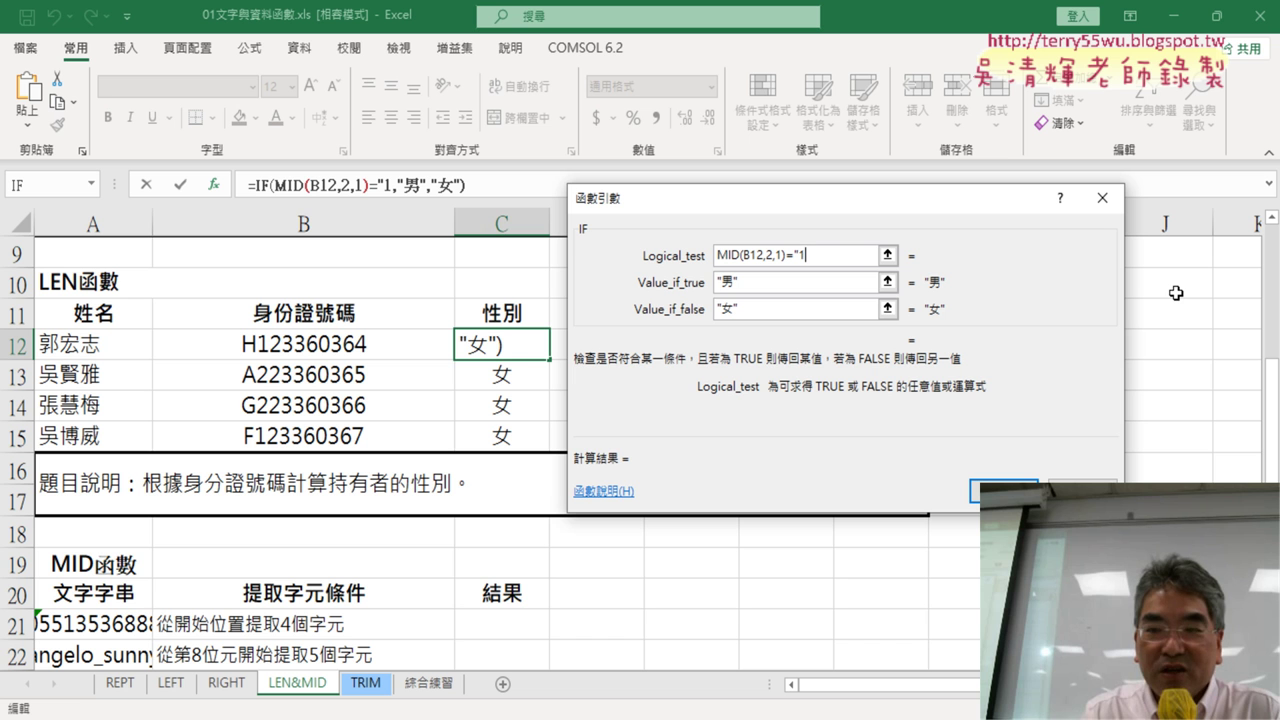
{"action": "key", "text": "End"}
{"action": "type", "text": "\""}
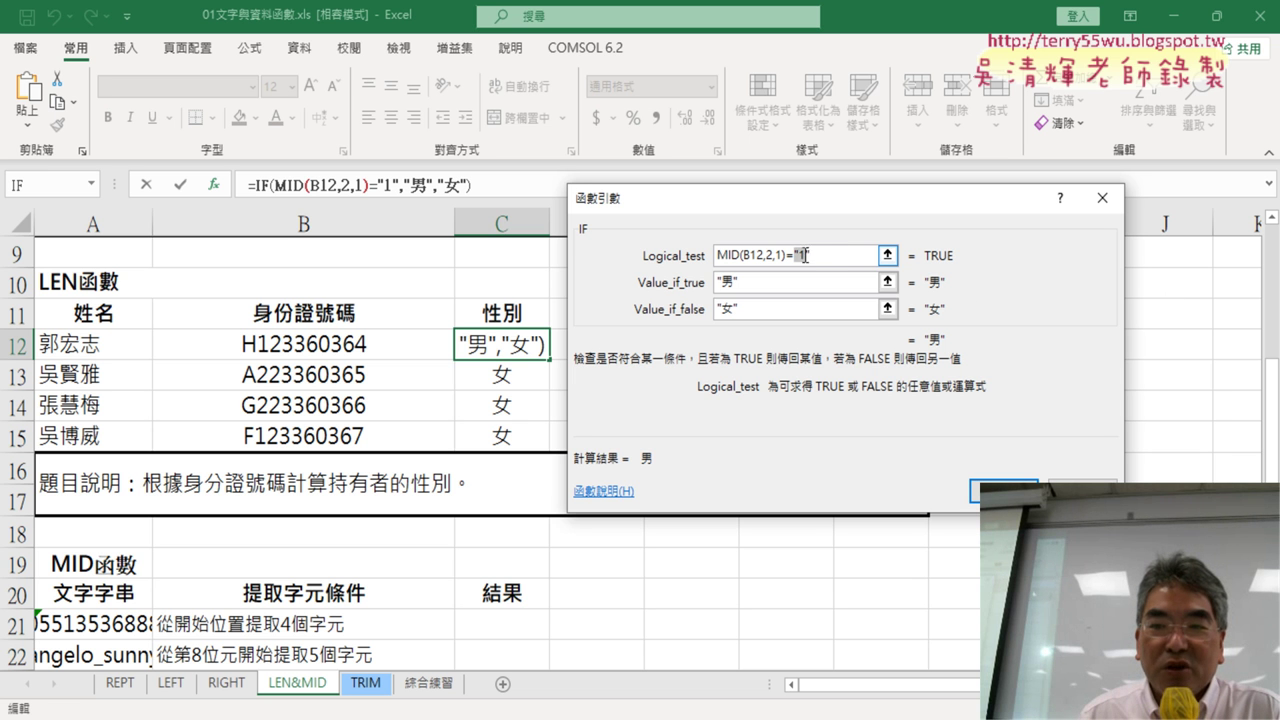
{"action": "left_click_drag", "start_coordinate": [796, 259], "coordinate": [827, 264]}
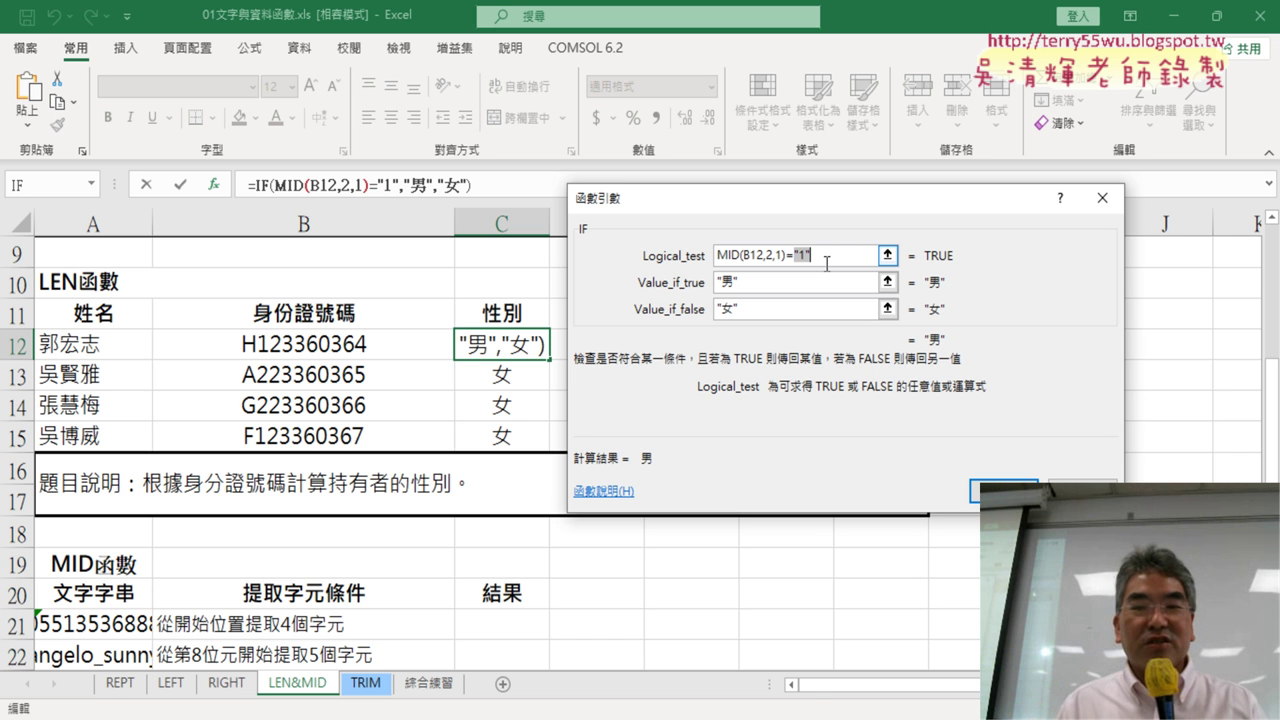
{"action": "left_click", "coordinate": [793, 287]}
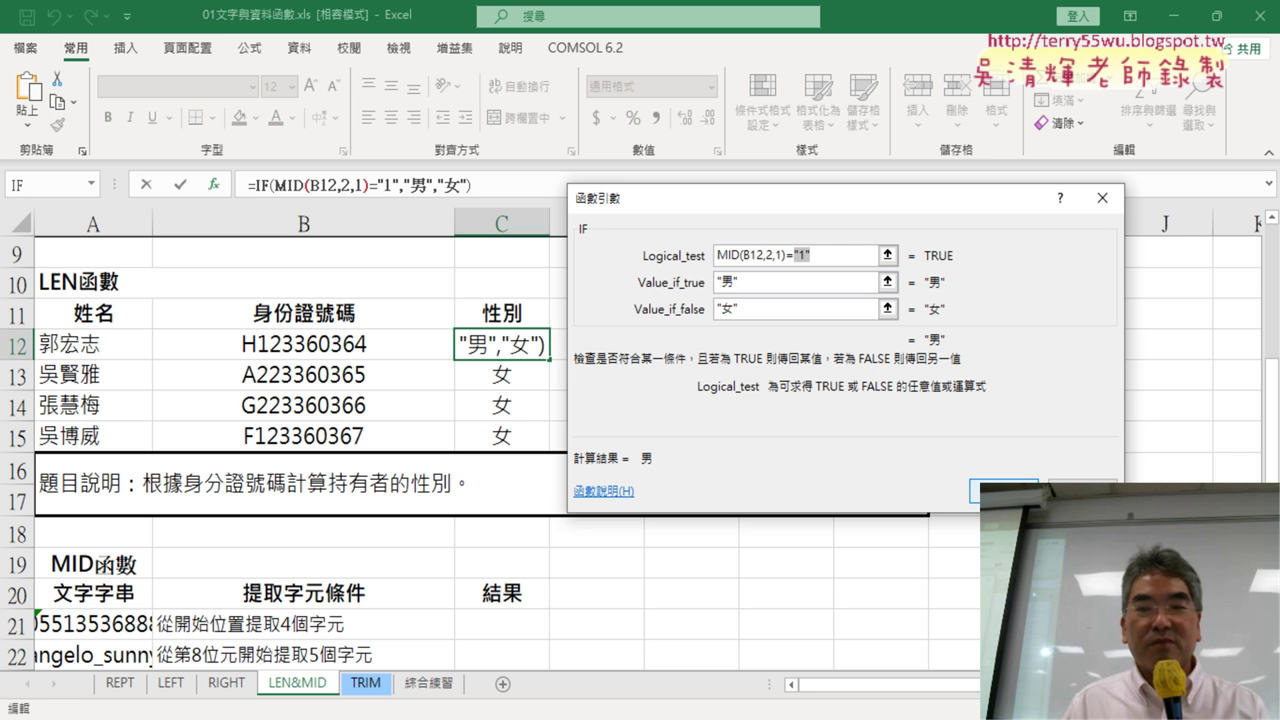
{"action": "left_click", "coordinate": [1005, 492]}
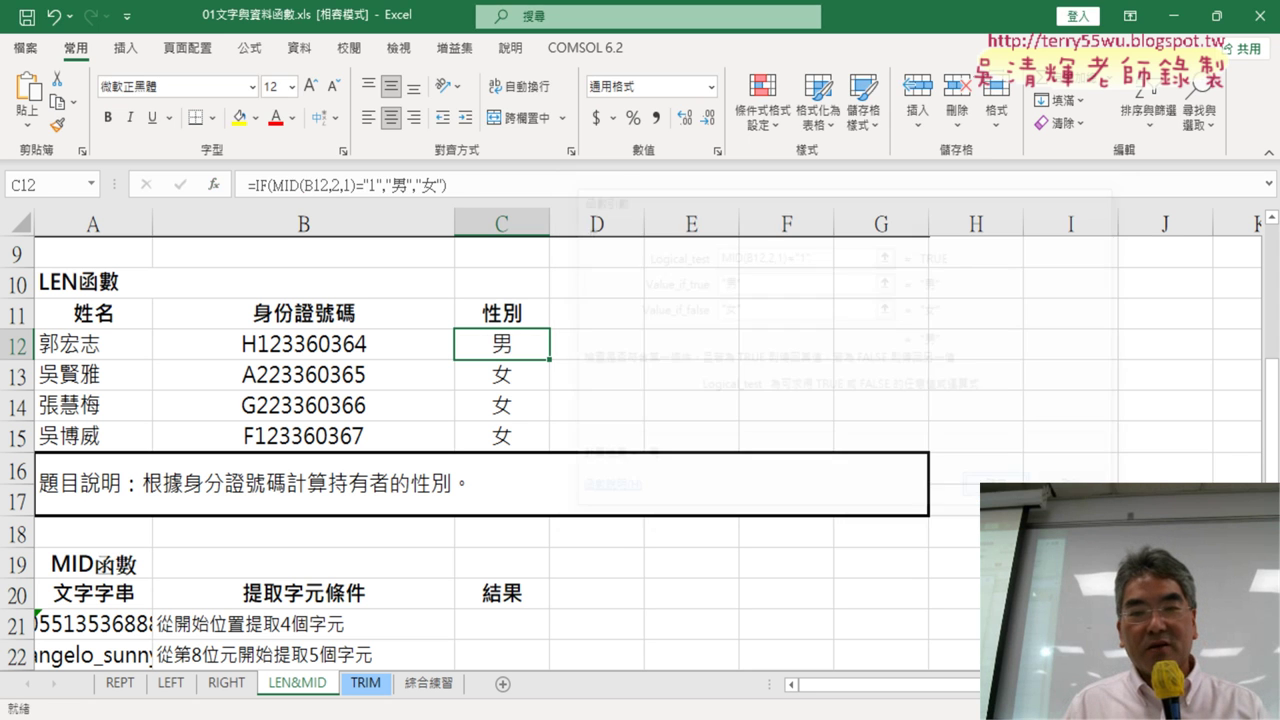
Step: Fill the quoted formula down to C15, then remove the quotes around 1 in C12's test
{"action": "left_click_drag", "start_coordinate": [551, 359], "coordinate": [556, 450]}
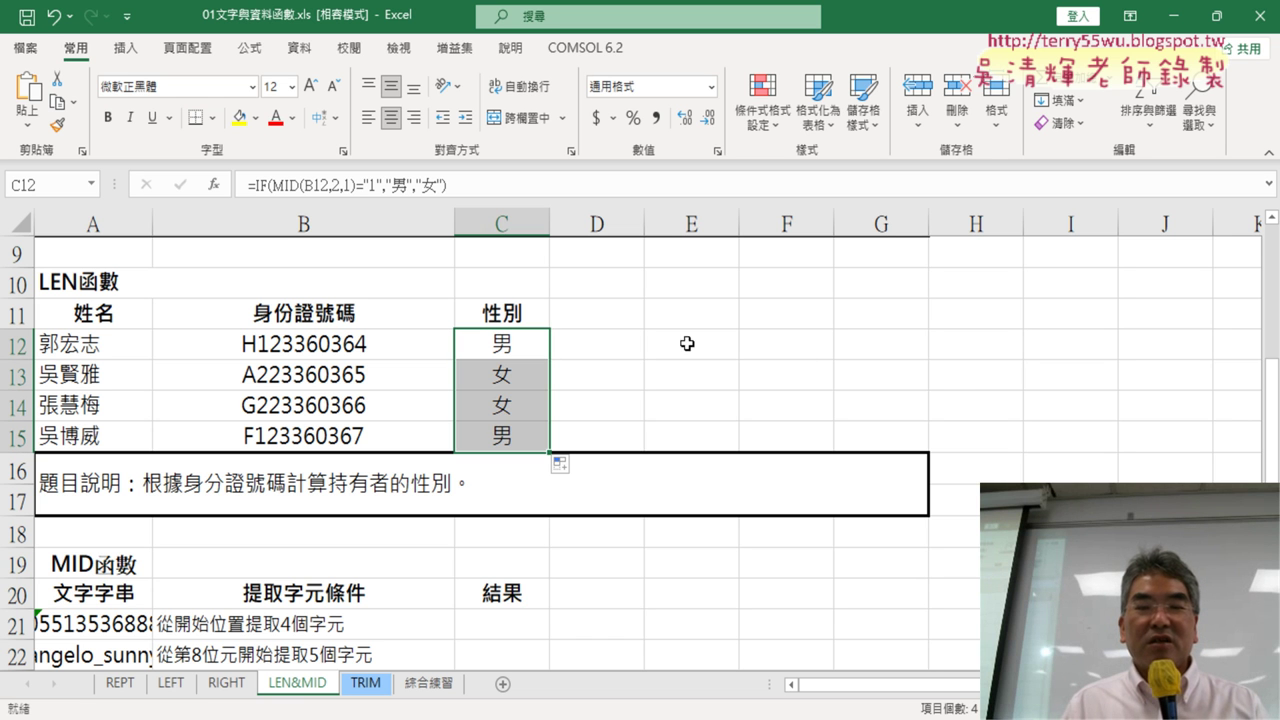
{"action": "left_click", "coordinate": [541, 338]}
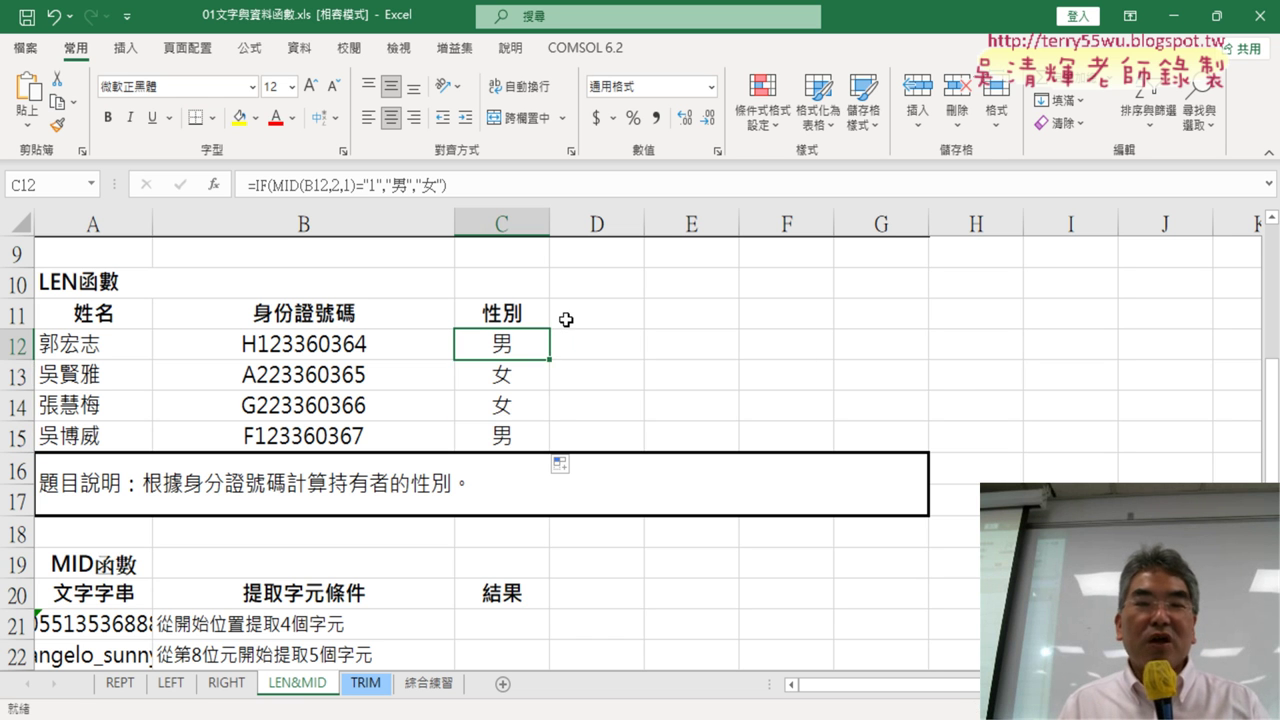
{"action": "left_click", "coordinate": [262, 186]}
{"action": "left_click", "coordinate": [214, 185]}
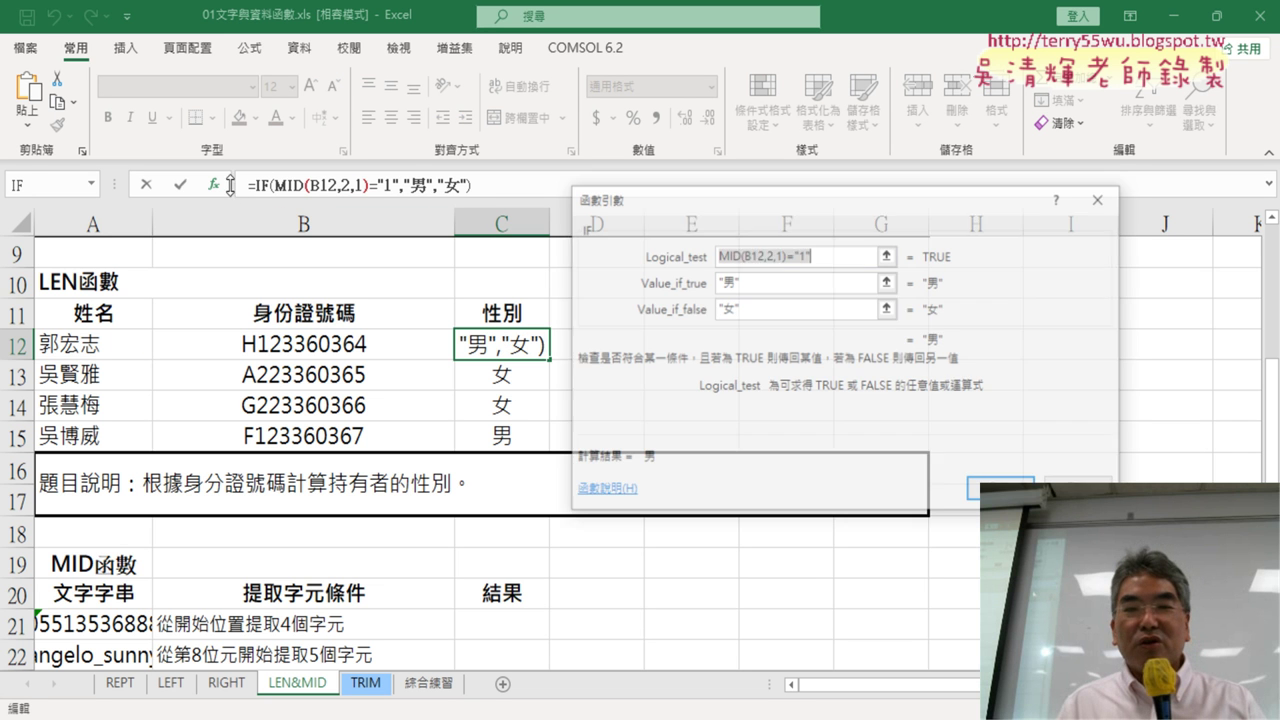
{"action": "left_click", "coordinate": [850, 254]}
{"action": "key", "text": "BackSpace"}
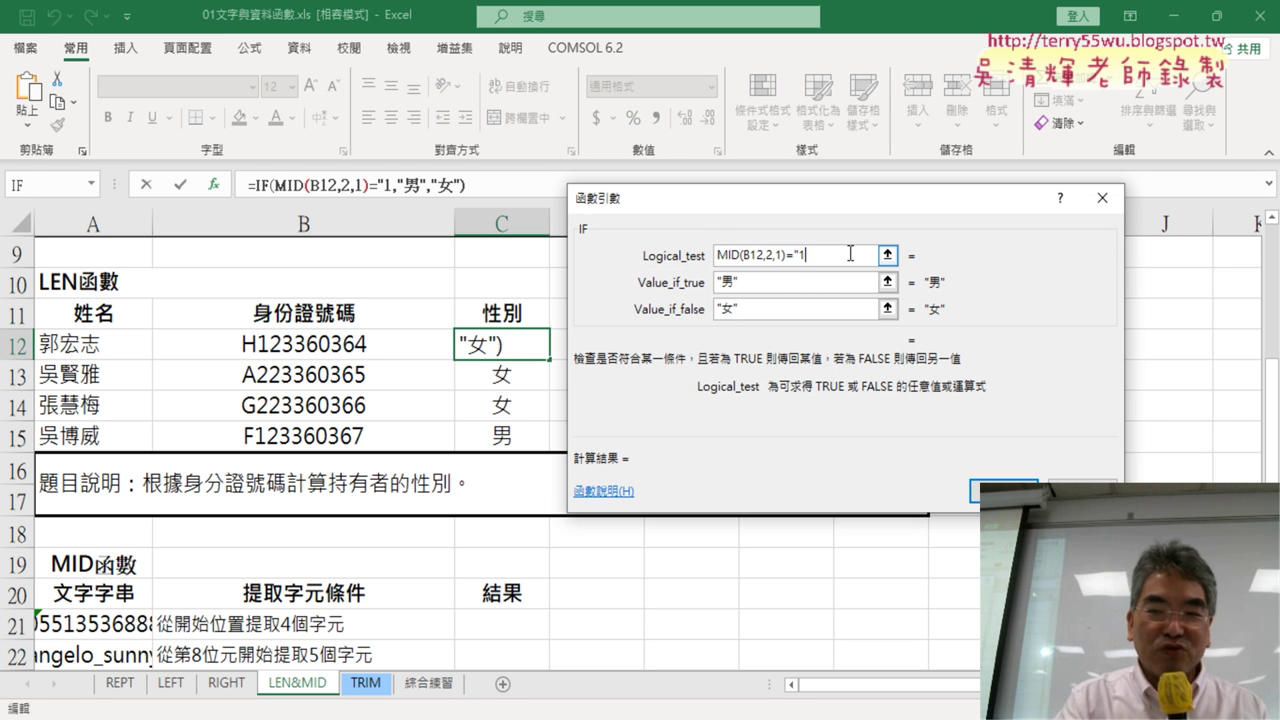
{"action": "key", "text": "Left"}
{"action": "key", "text": "BackSpace"}
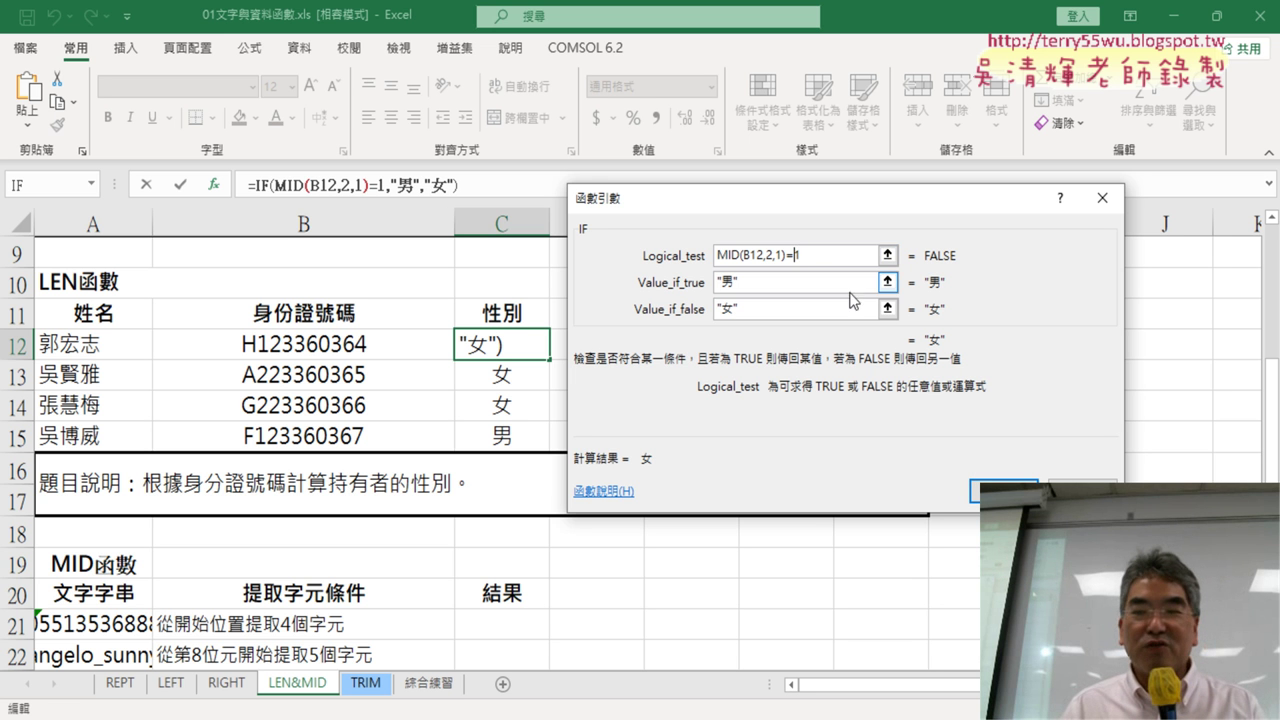
{"action": "key", "text": "Return"}
Step: Copy C12's full formula text from the formula bar
{"action": "left_click_drag", "start_coordinate": [522, 179], "coordinate": [246, 184]}
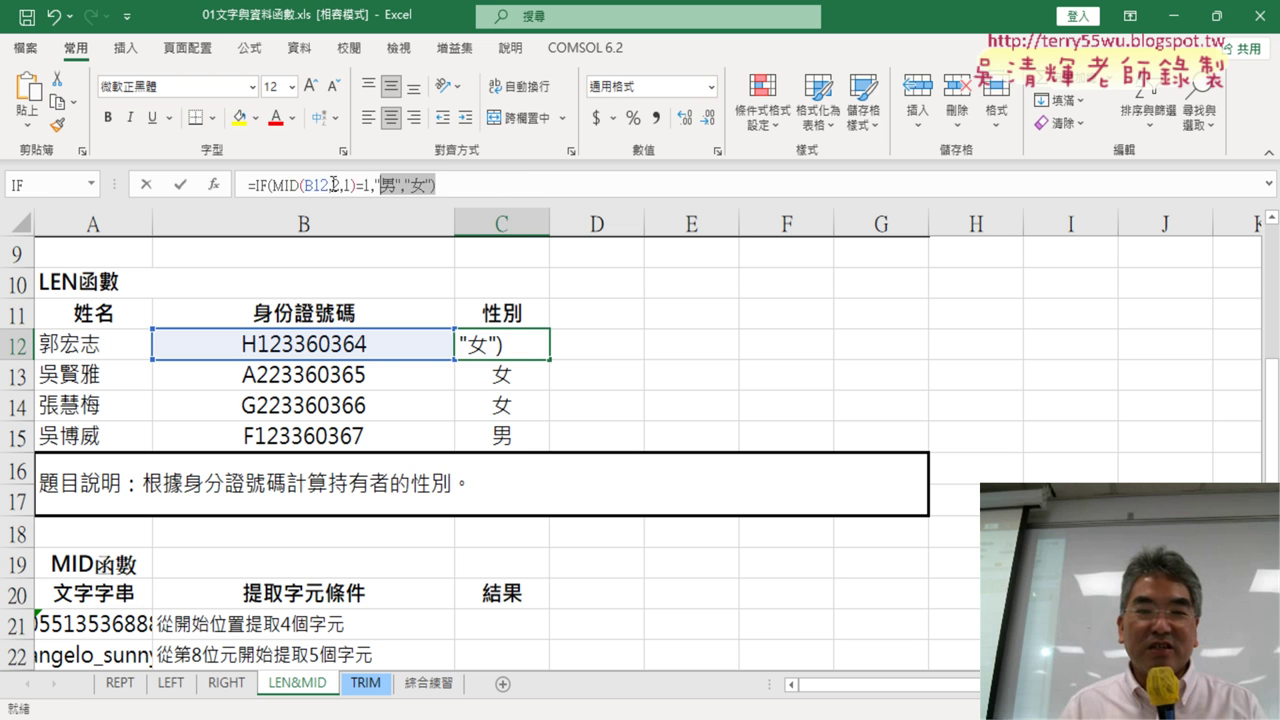
{"action": "right_click", "coordinate": [363, 188]}
{"action": "left_click", "coordinate": [405, 231]}
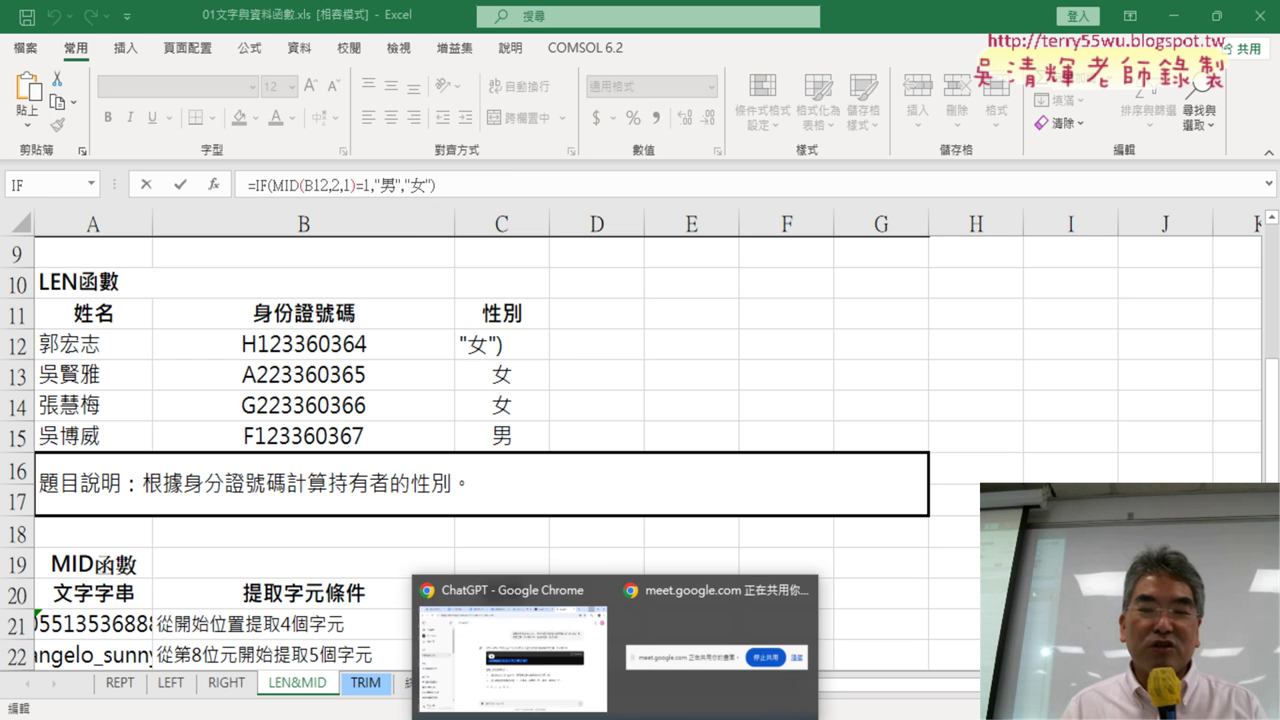
Step: Send ChatGPT the pasted formula with the request 請幫我找出公式的錯誤 (find the formula's error)
{"action": "left_click", "coordinate": [550, 665]}
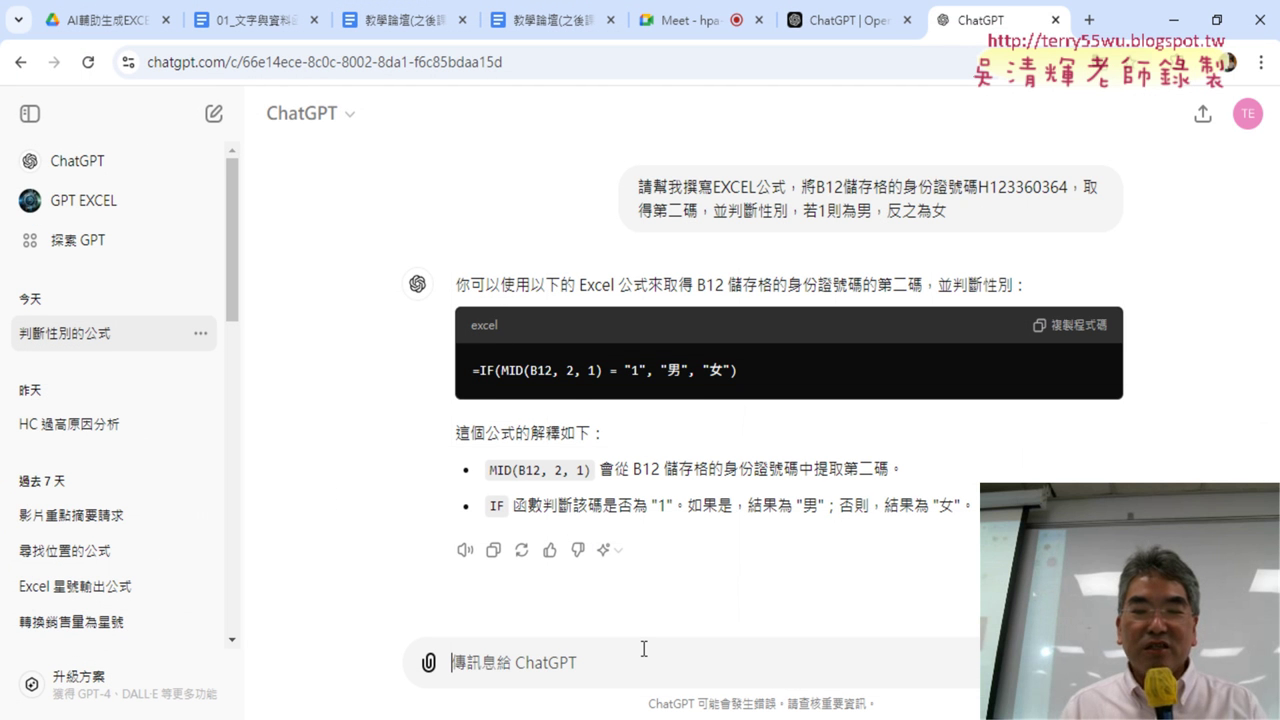
{"action": "key", "text": "ctrl+v"}
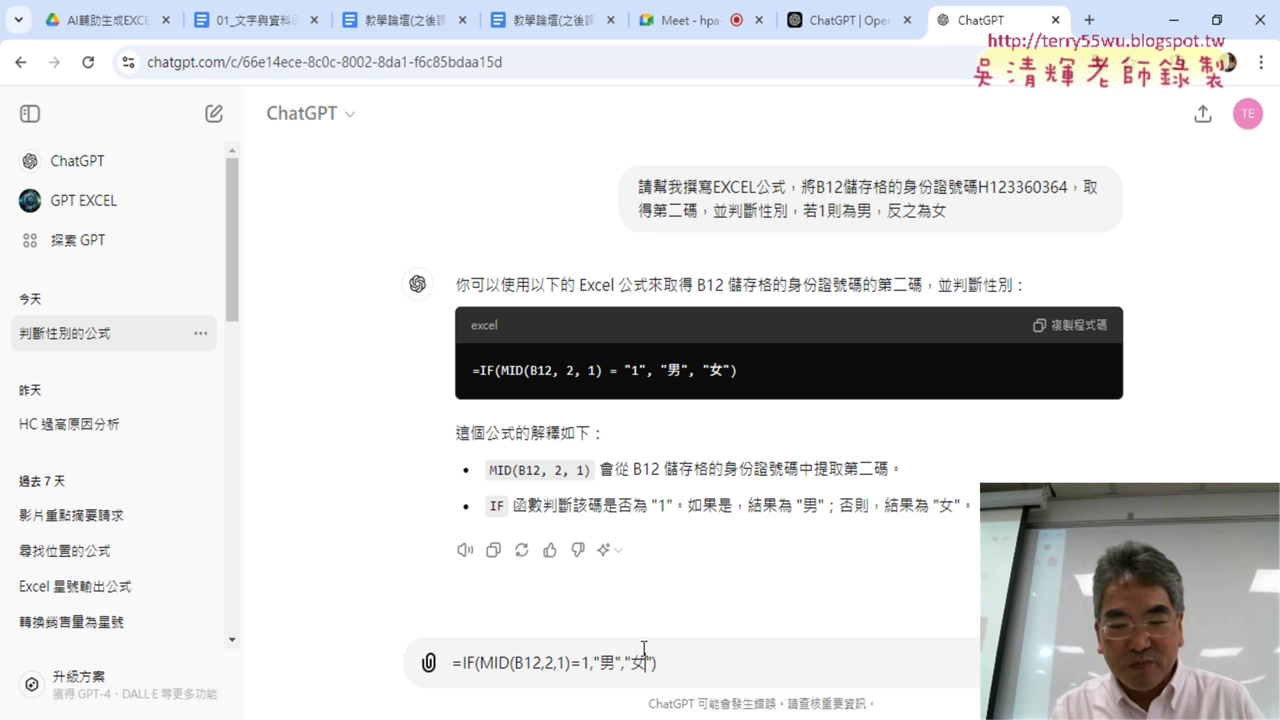
{"action": "key", "text": "Left"}
{"action": "key", "text": "Left"}
{"action": "key", "text": "Left"}
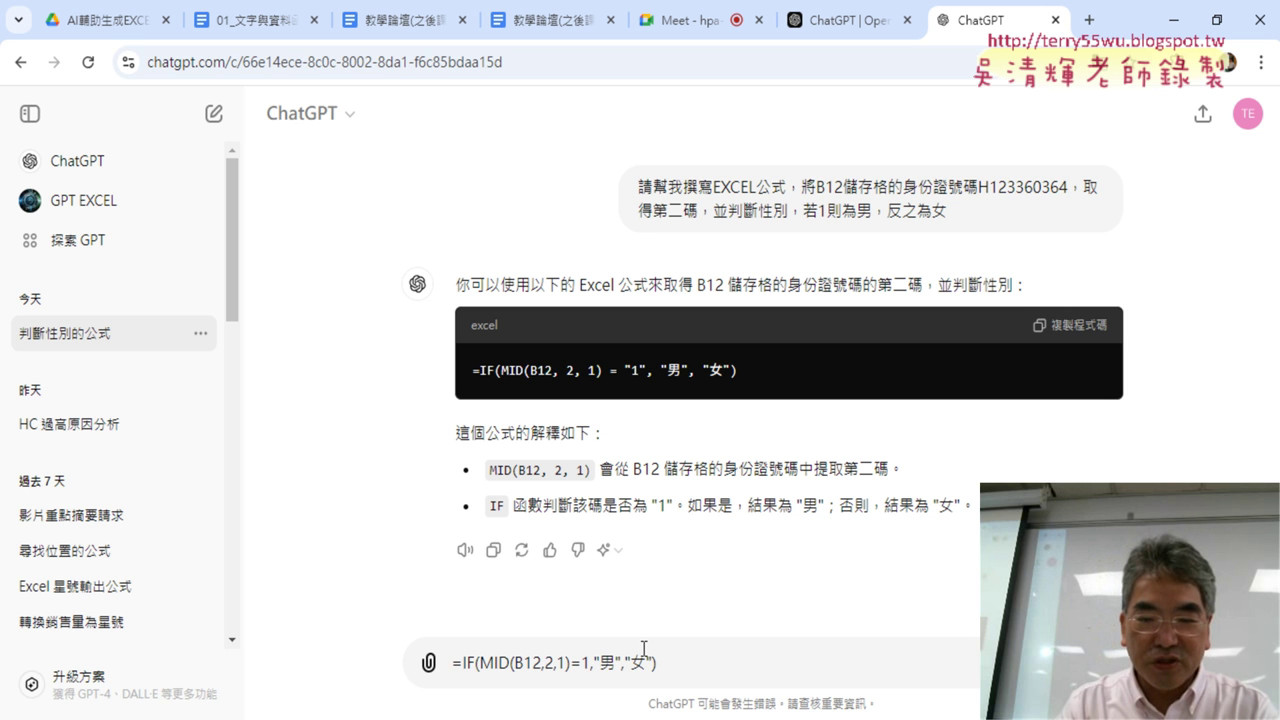
{"action": "type", "text": "ㄑㄧㄥˇㄅ"}
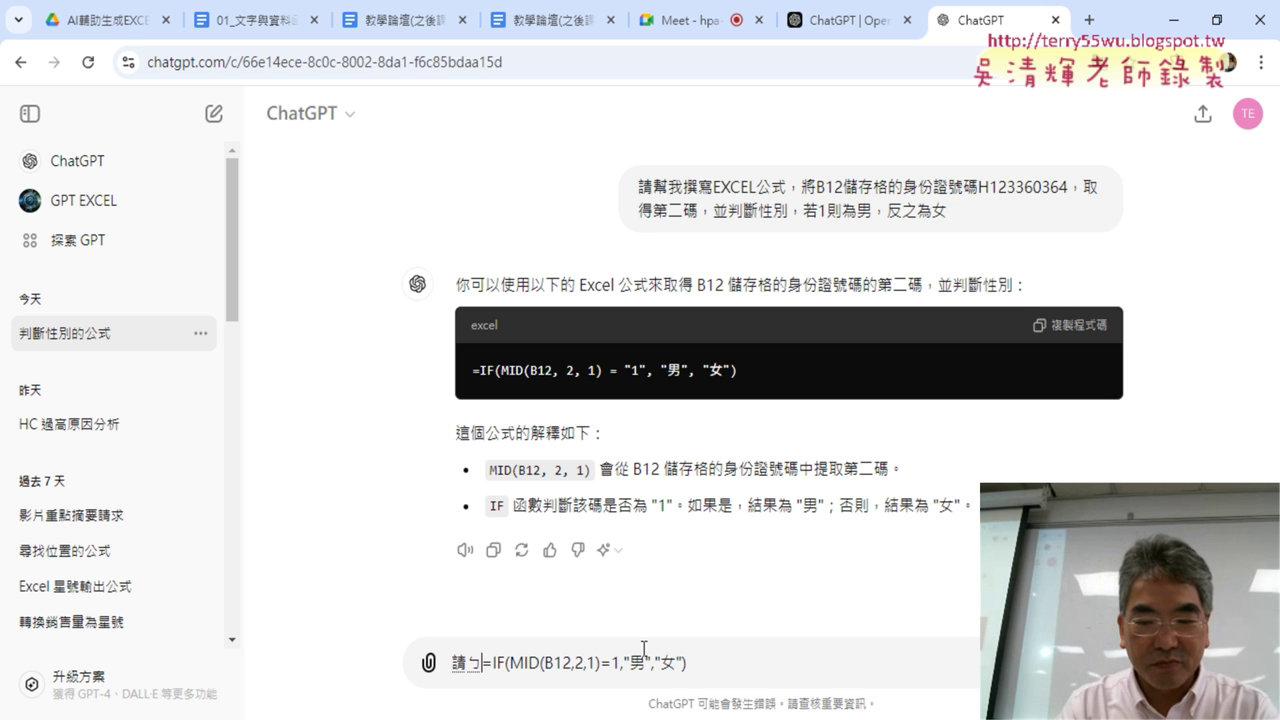
{"action": "type", "text": "ㄤ ㄨㄛˇㄓㄠˇ"}
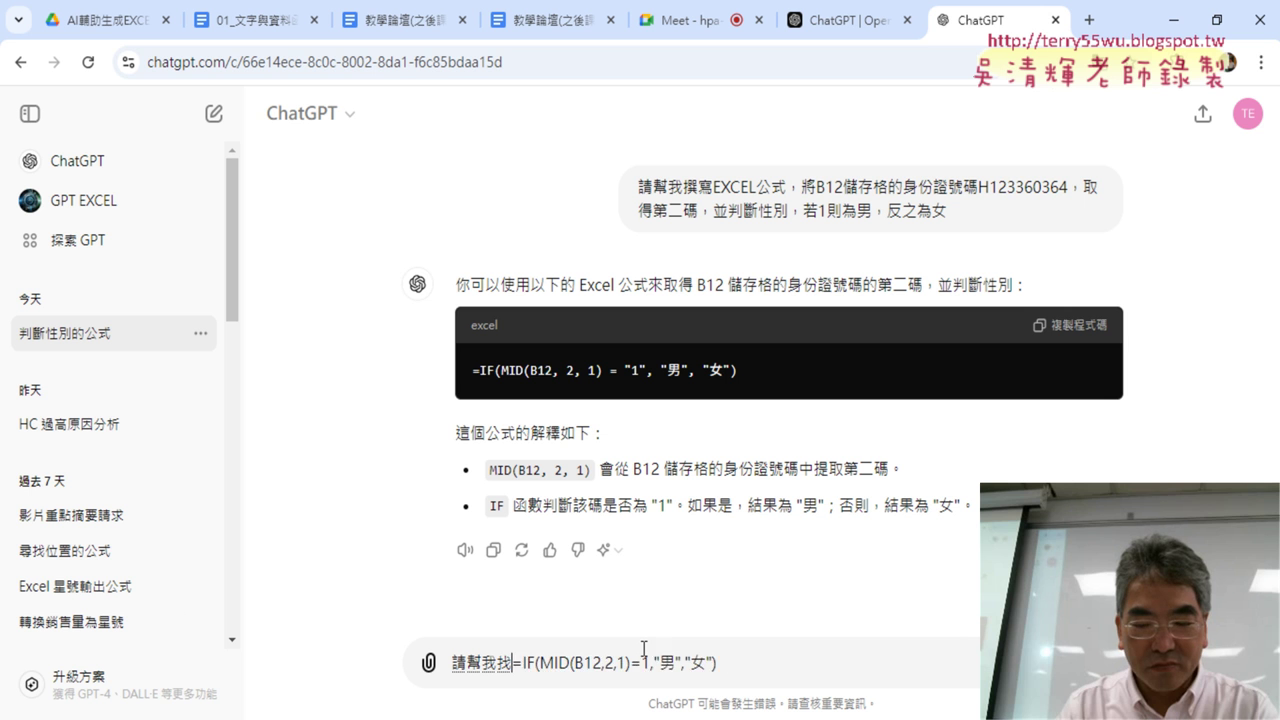
{"action": "type", "text": "ㄔㄨ"}
{"action": "key", "text": "space"}
{"action": "type", "text": "ㄍㄨㄥ ㄕ"}
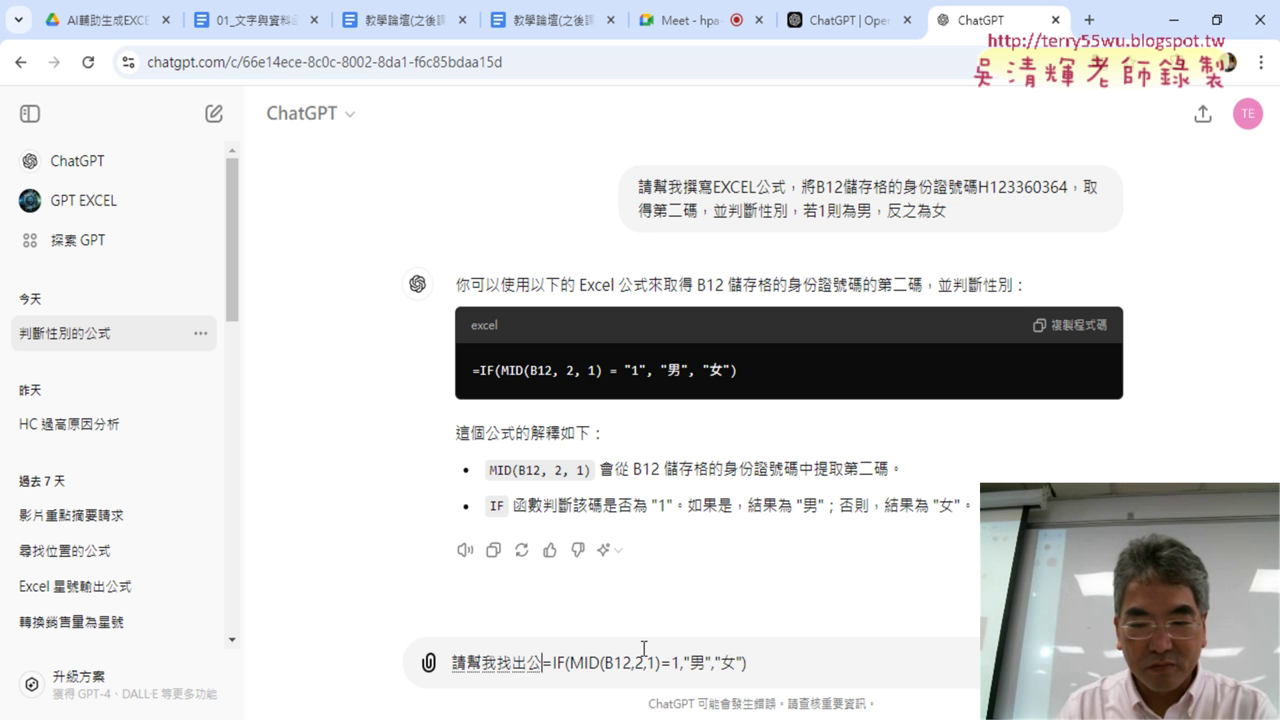
{"action": "type", "text": "ˋㄉㄜ˙ㄘㄨㄛ"}
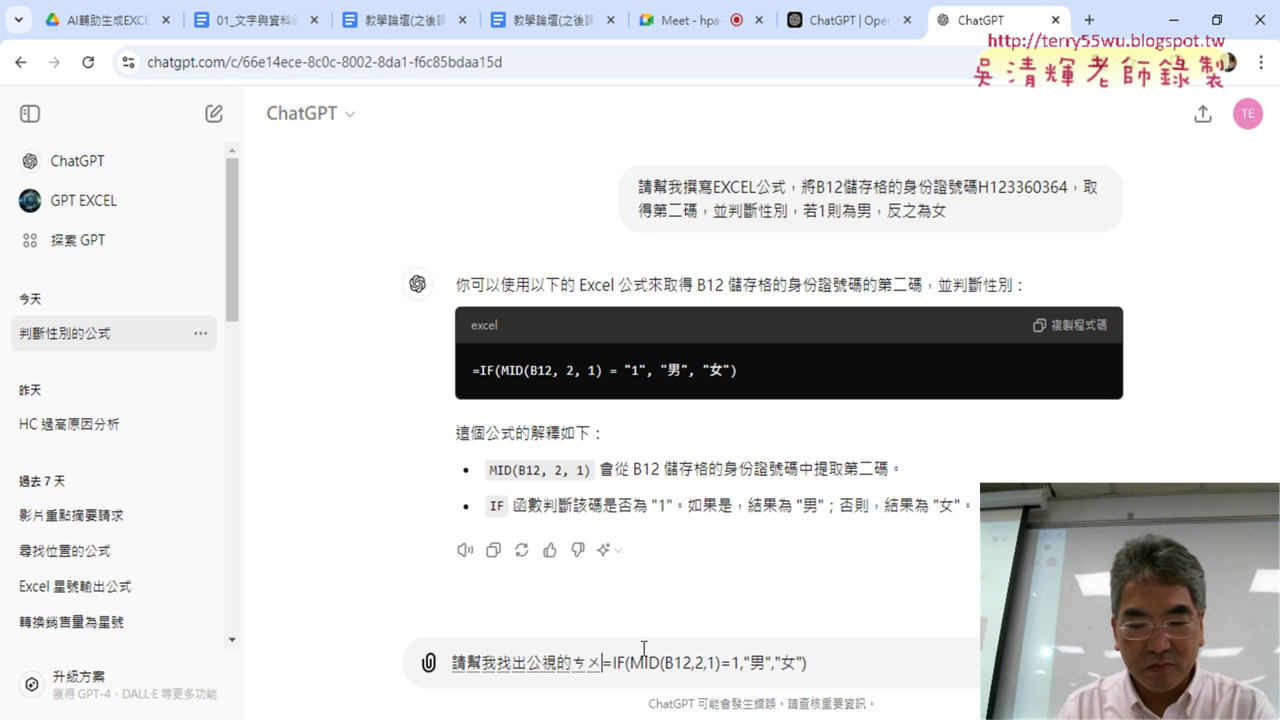
{"action": "type", "text": "ˋㄨˋ"}
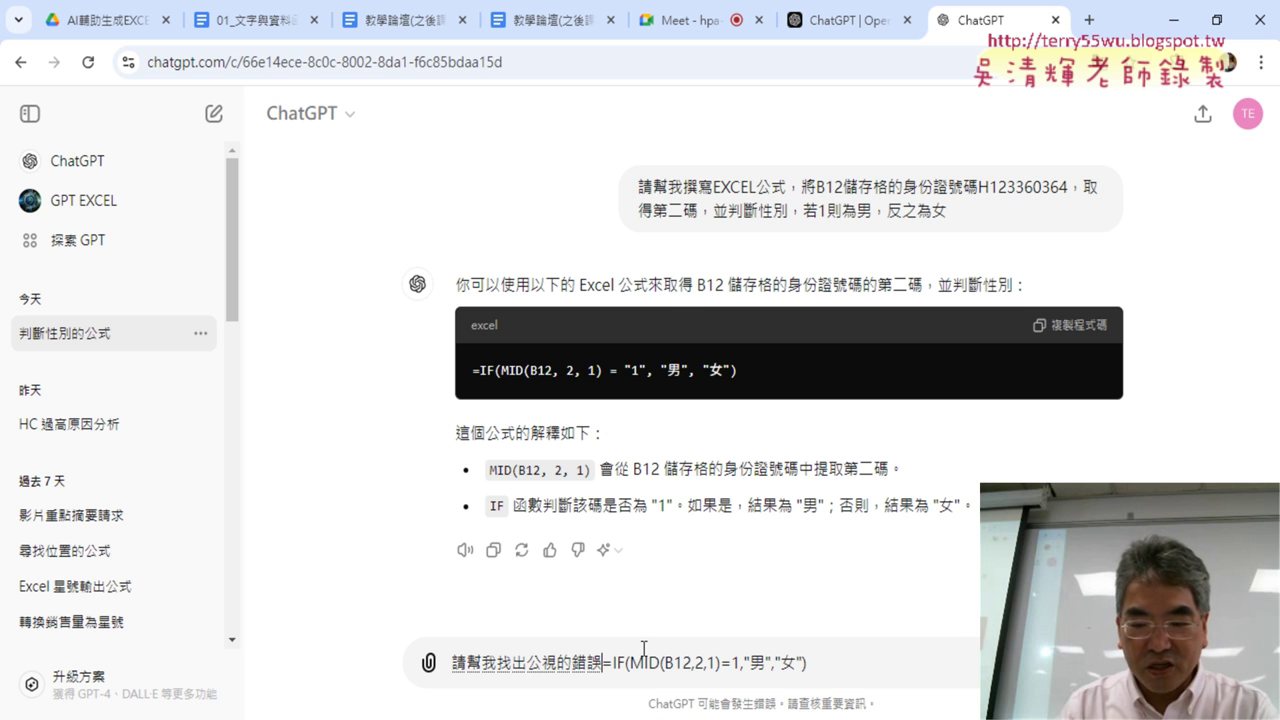
{"action": "key", "text": "Left"}
{"action": "key", "text": "Left"}
{"action": "key", "text": "Left"}
{"action": "key", "text": "Down"}
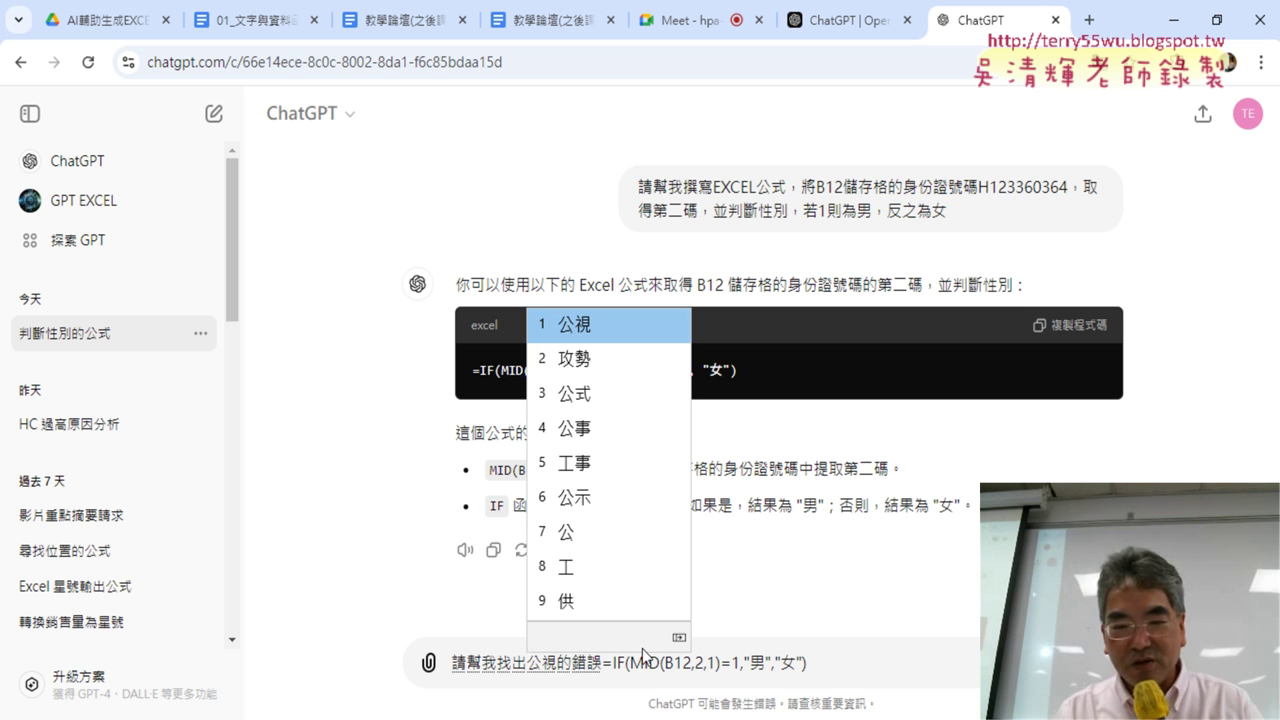
{"action": "key", "text": "Down"}
{"action": "key", "text": "Down"}
{"action": "key", "text": "Return"}
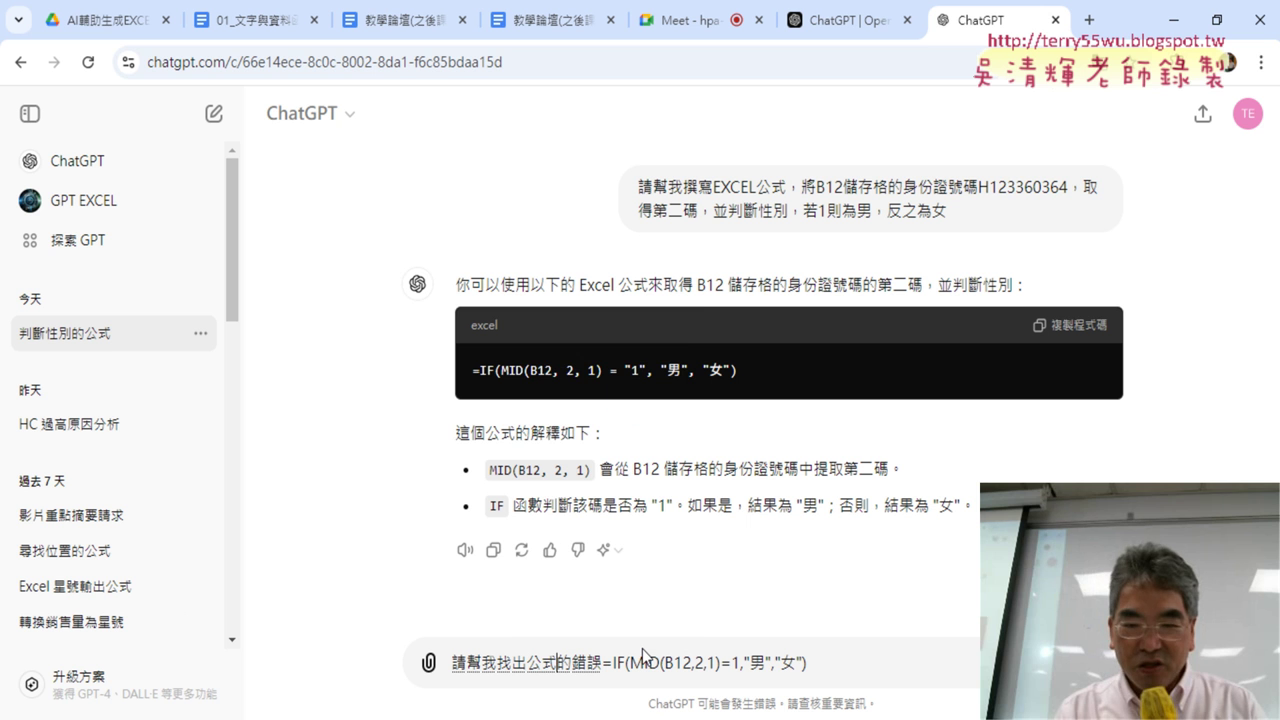
{"action": "key", "text": "Return"}
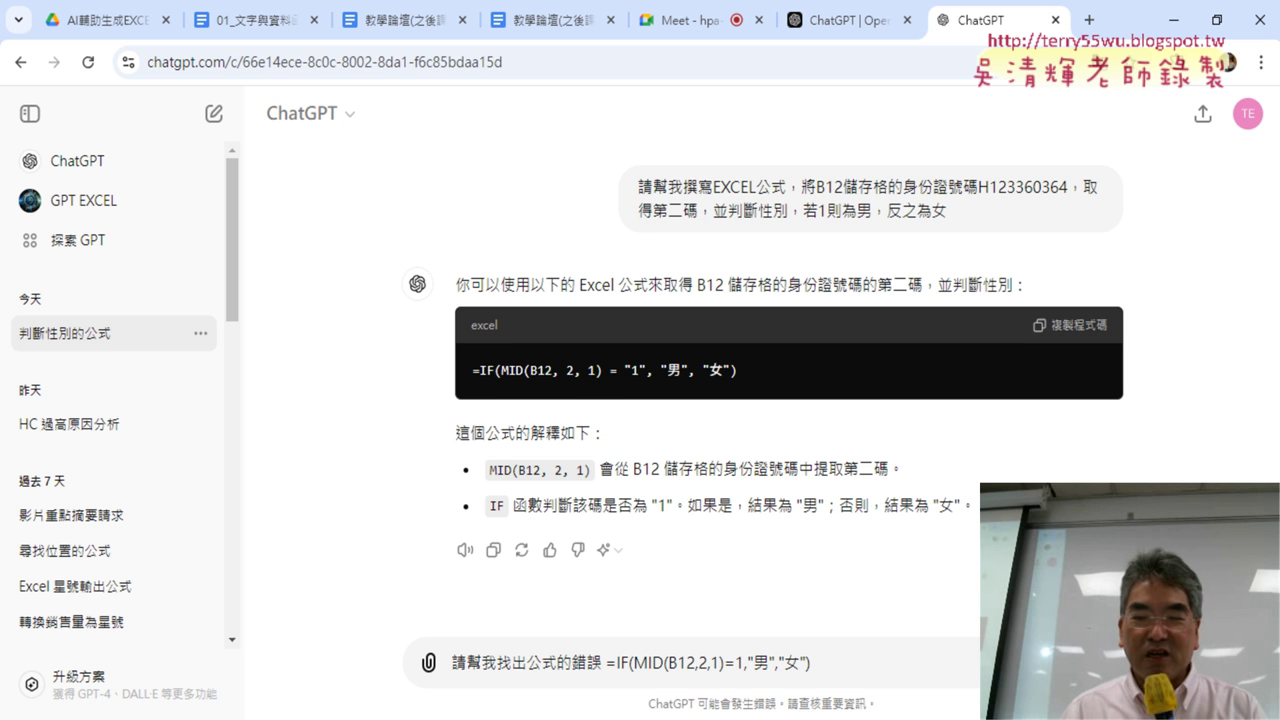
{"action": "key", "text": "Return"}
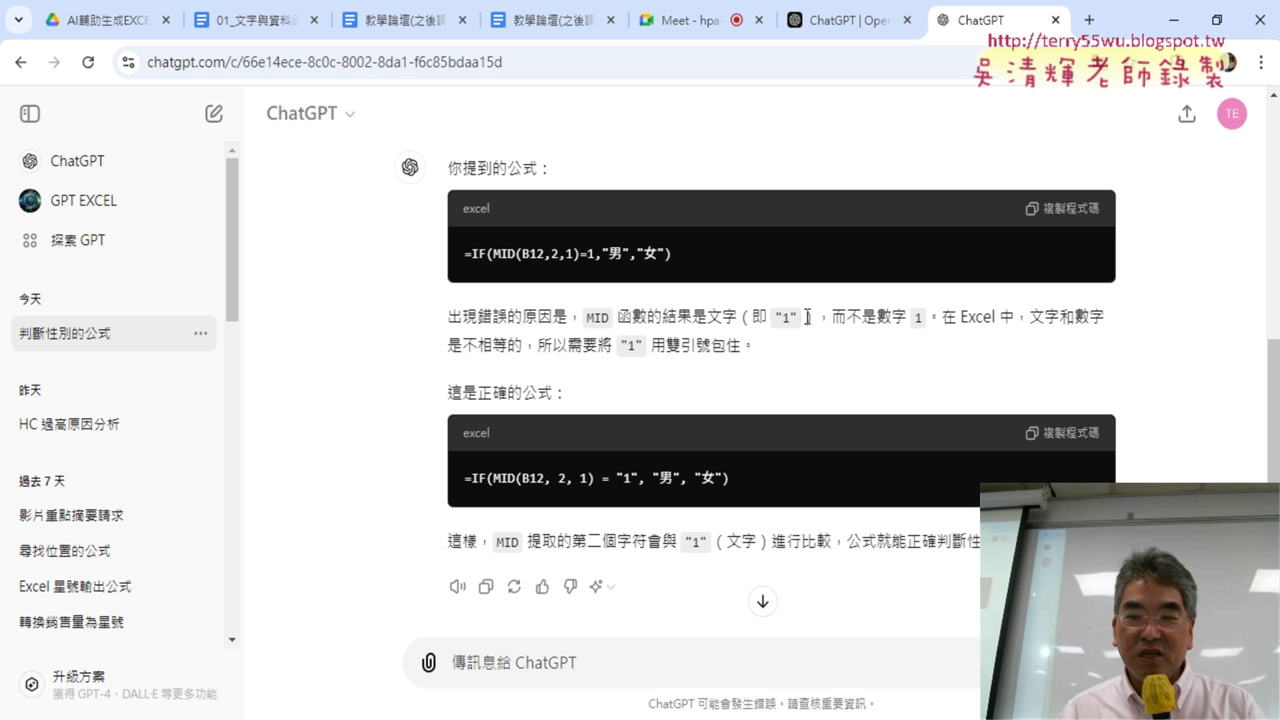
Step: Highlight ChatGPT's explanation that MID returns text "1", not the number 1, and should be quoted
{"action": "left_click_drag", "start_coordinate": [806, 317], "coordinate": [750, 318]}
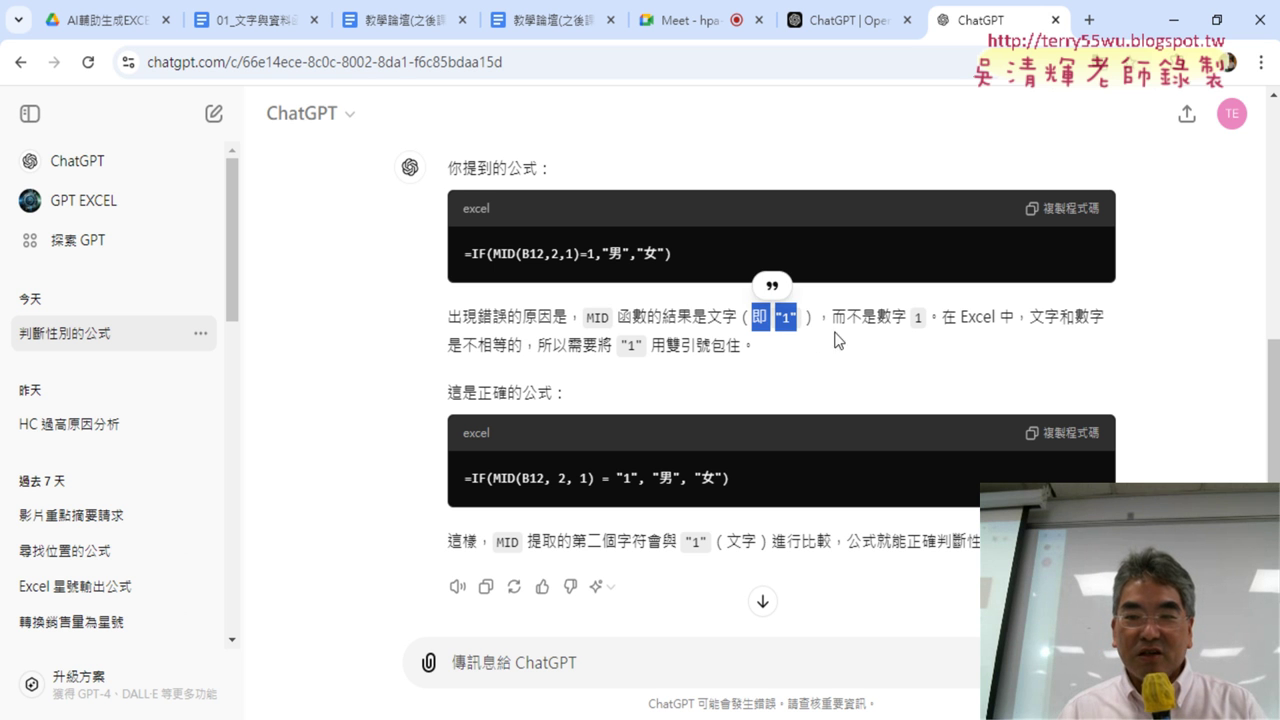
{"action": "left_click_drag", "start_coordinate": [833, 316], "coordinate": [922, 322]}
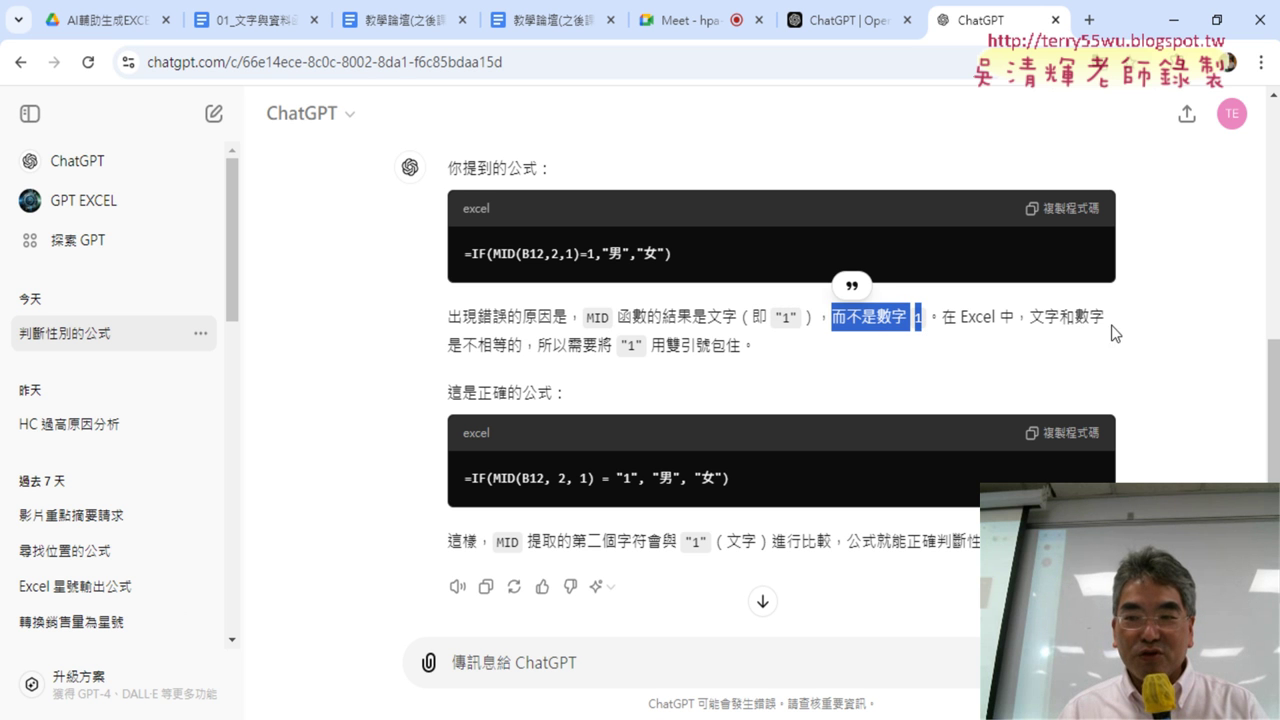
{"action": "left_click", "coordinate": [458, 338]}
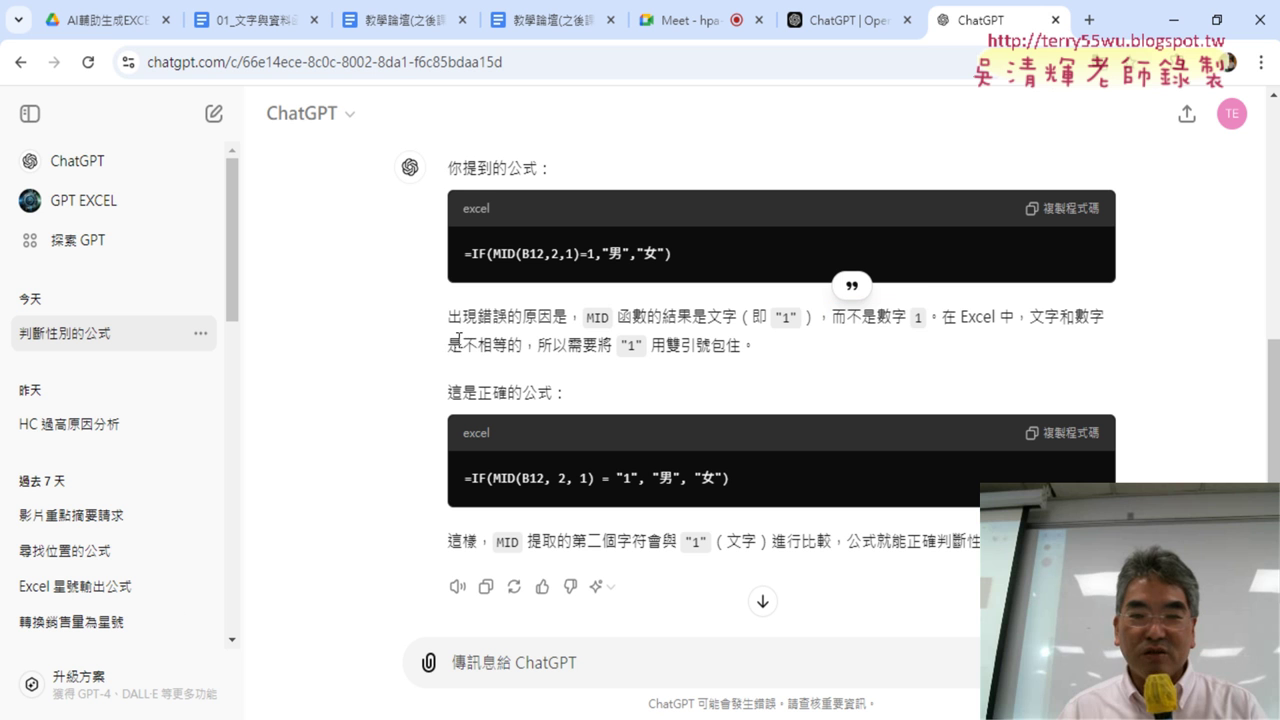
{"action": "left_click_drag", "start_coordinate": [458, 338], "coordinate": [622, 346]}
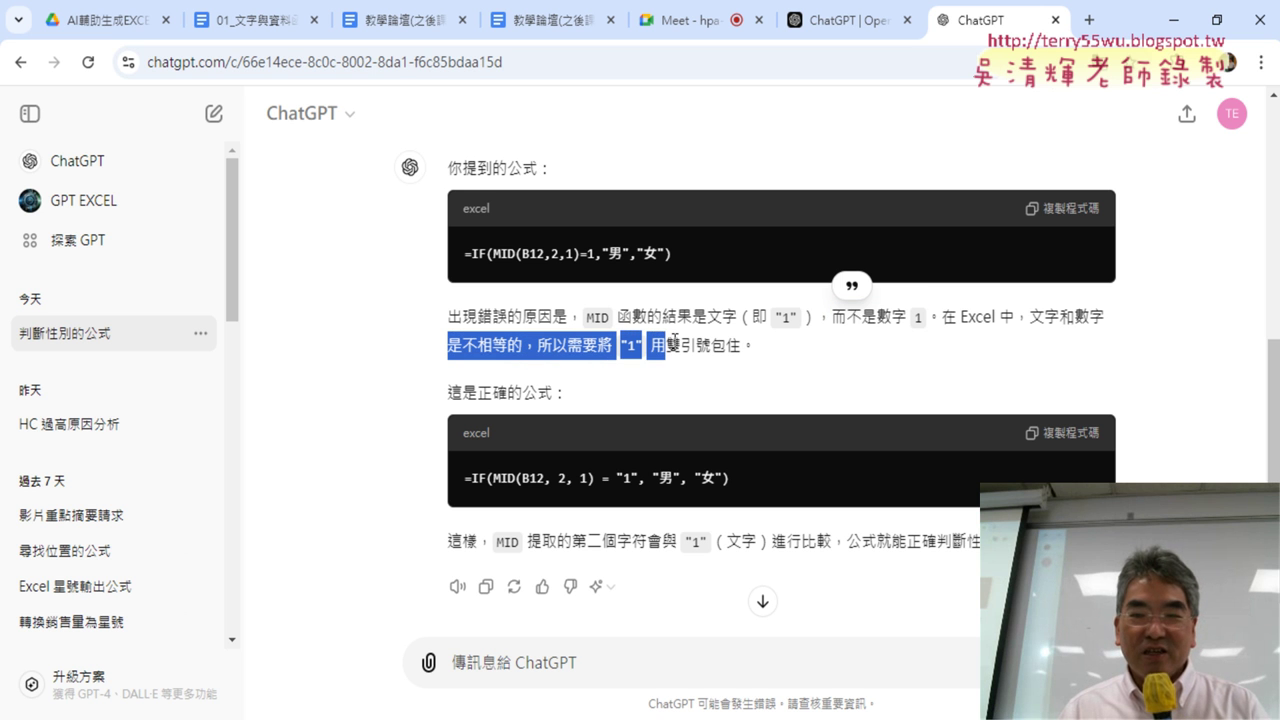
{"action": "left_click_drag", "start_coordinate": [622, 346], "coordinate": [756, 350]}
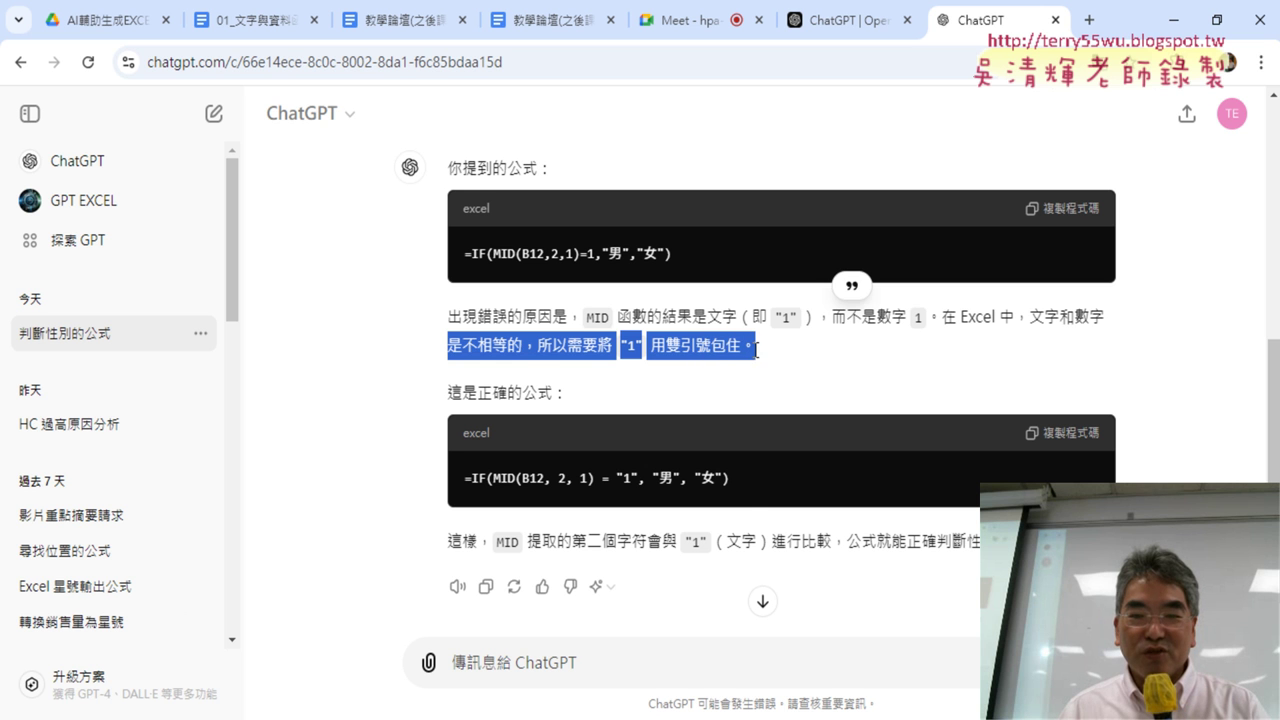
Step: Copy the corrected formula =IF(MID(B12, 2, 1) = "1", "男", "女") from the reply
{"action": "left_click_drag", "start_coordinate": [746, 498], "coordinate": [459, 487]}
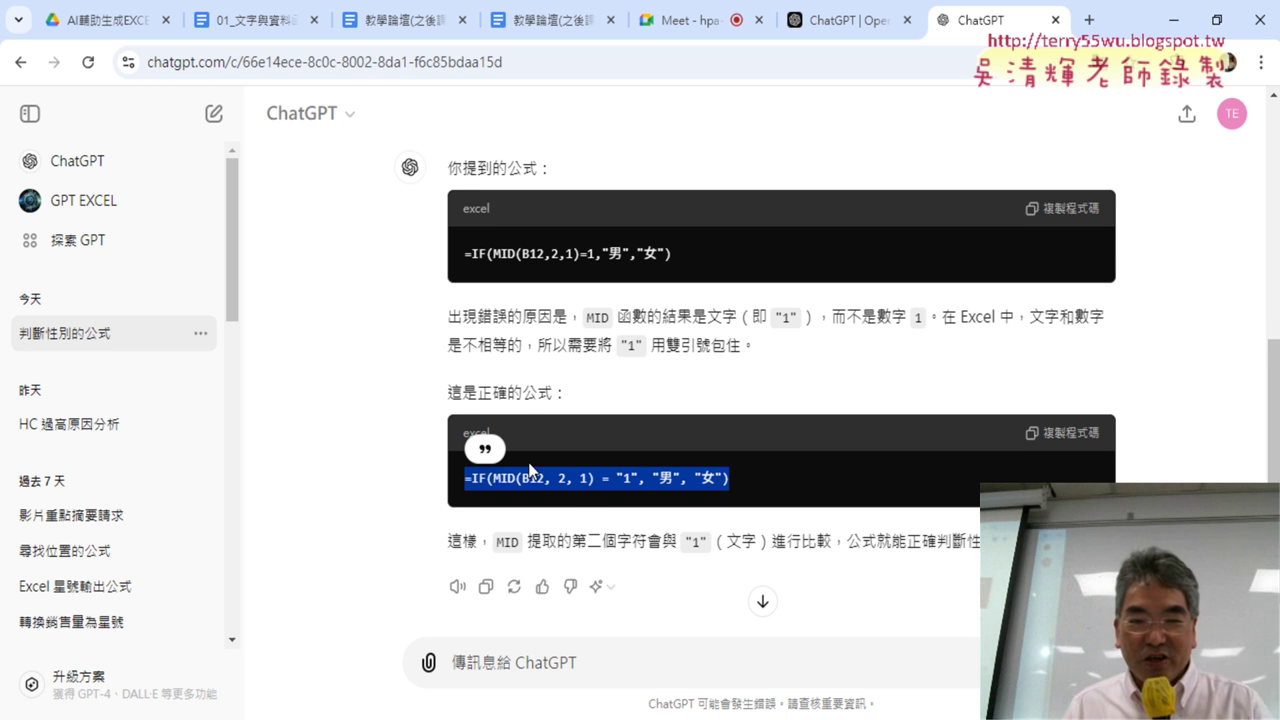
{"action": "scroll", "coordinate": [530, 470], "scroll_direction": "down", "scroll_amount": 1}
{"action": "left_click_drag", "start_coordinate": [497, 508], "coordinate": [1000, 508]}
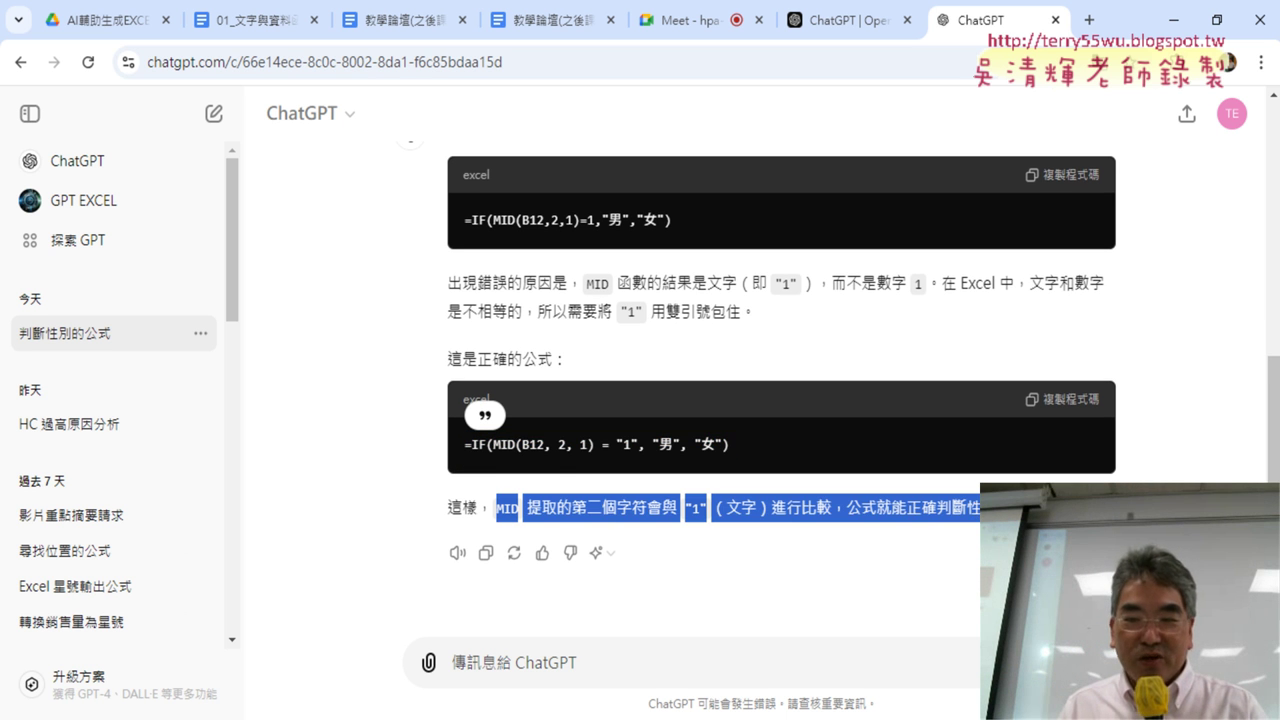
{"action": "left_click_drag", "start_coordinate": [800, 456], "coordinate": [437, 473]}
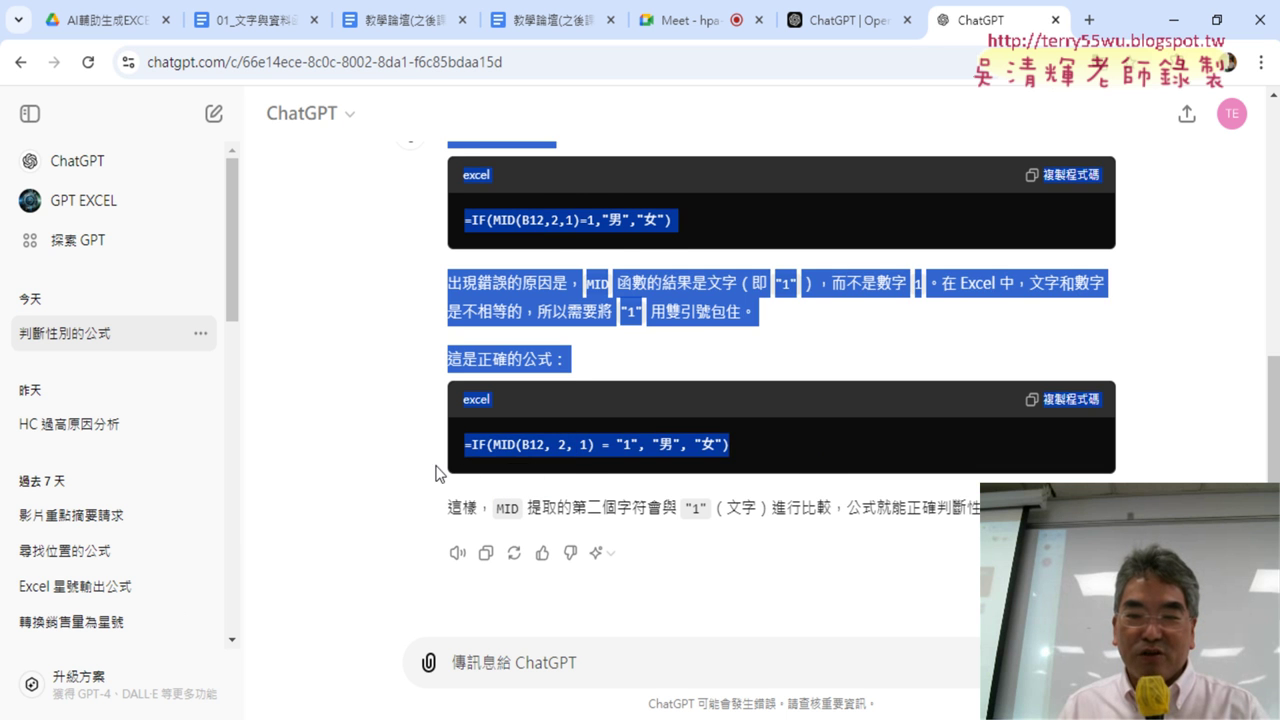
{"action": "left_click_drag", "start_coordinate": [730, 445], "coordinate": [467, 446]}
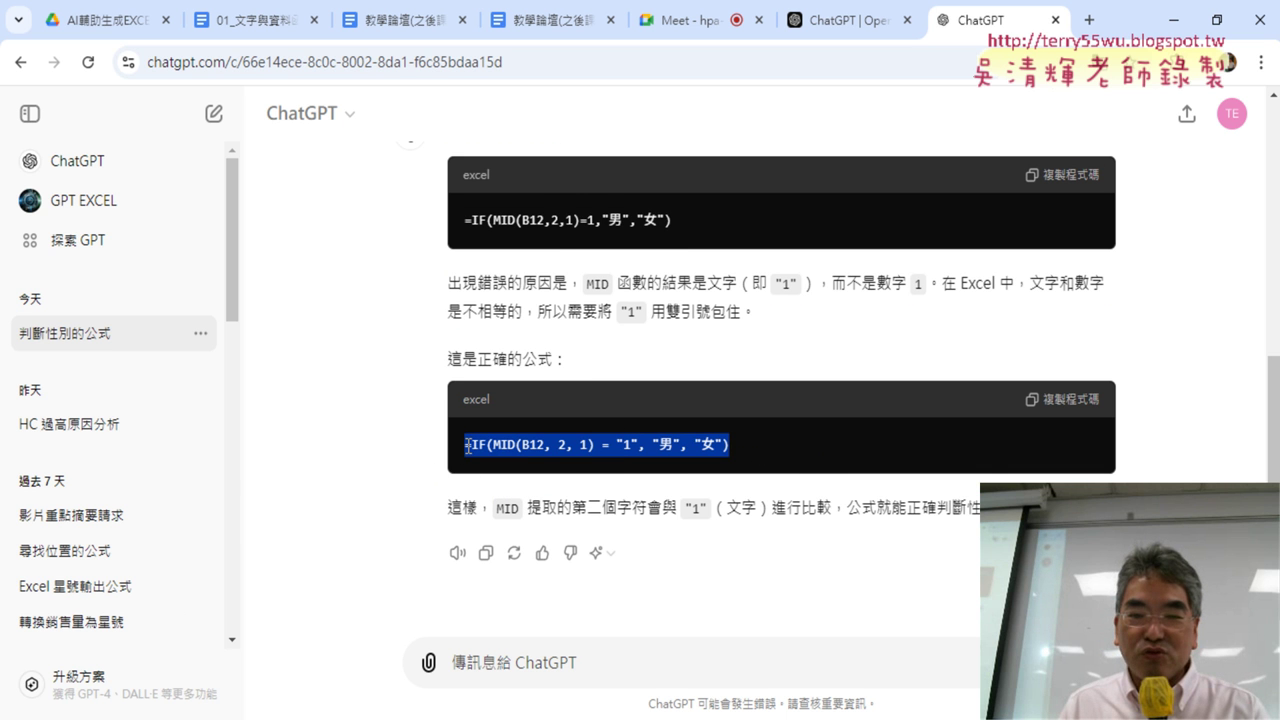
{"action": "right_click", "coordinate": [590, 445]}
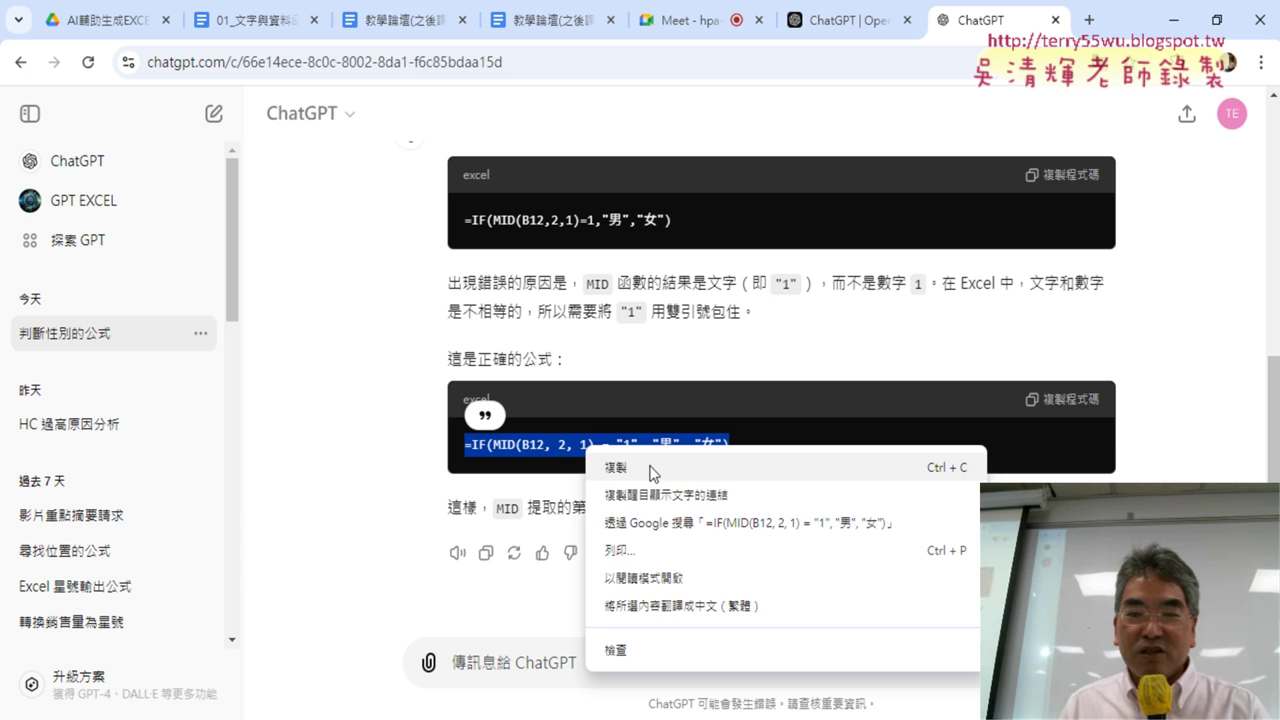
{"action": "left_click", "coordinate": [652, 467]}
Step: Clear C12:C15 and paste the corrected =IF(MID(B12,2,1)="1","男","女") formula into C12
{"action": "key", "text": "alt+Tab"}
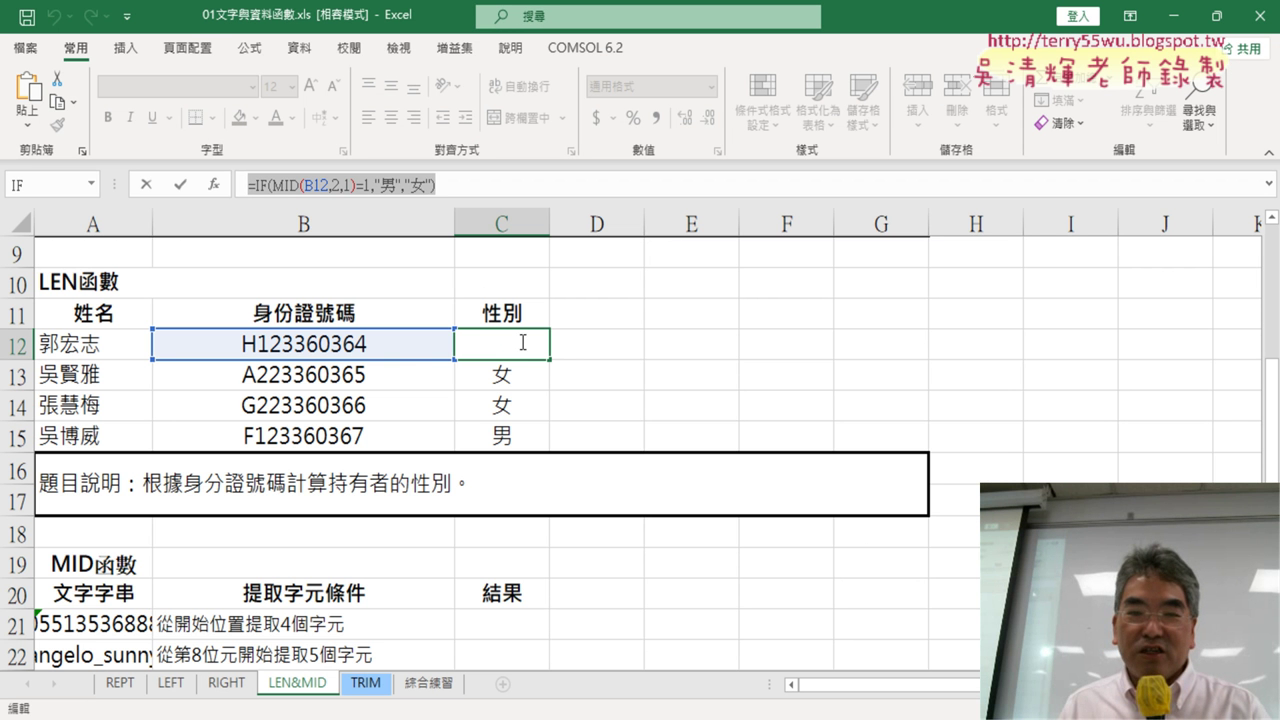
{"action": "key", "text": "ctrl+Return"}
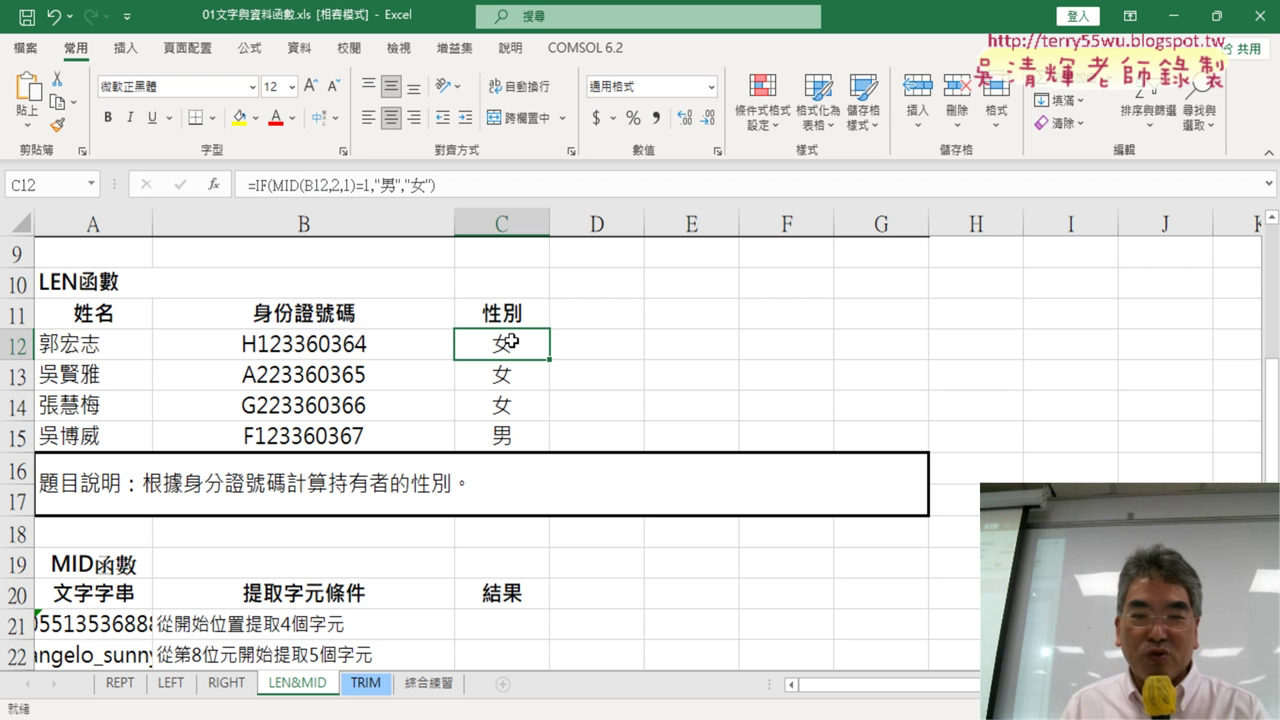
{"action": "left_click_drag", "start_coordinate": [510, 341], "coordinate": [520, 428]}
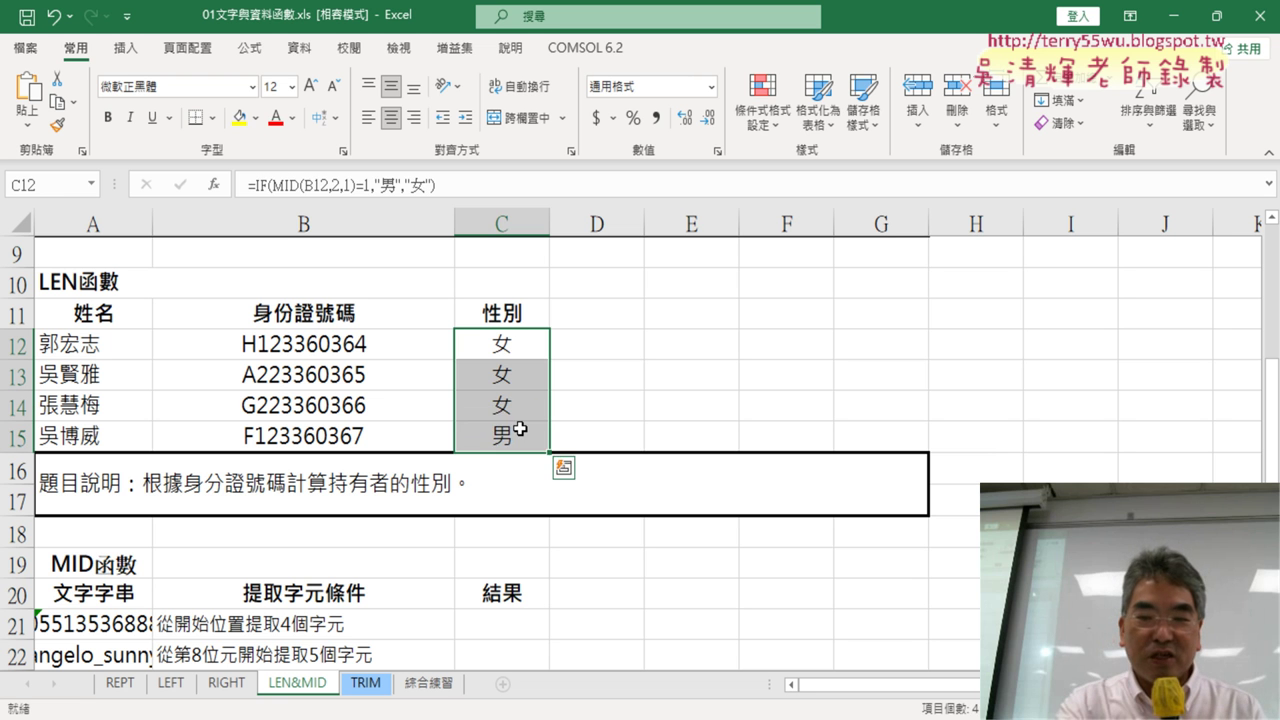
{"action": "key", "text": "Delete"}
{"action": "left_click", "coordinate": [514, 342]}
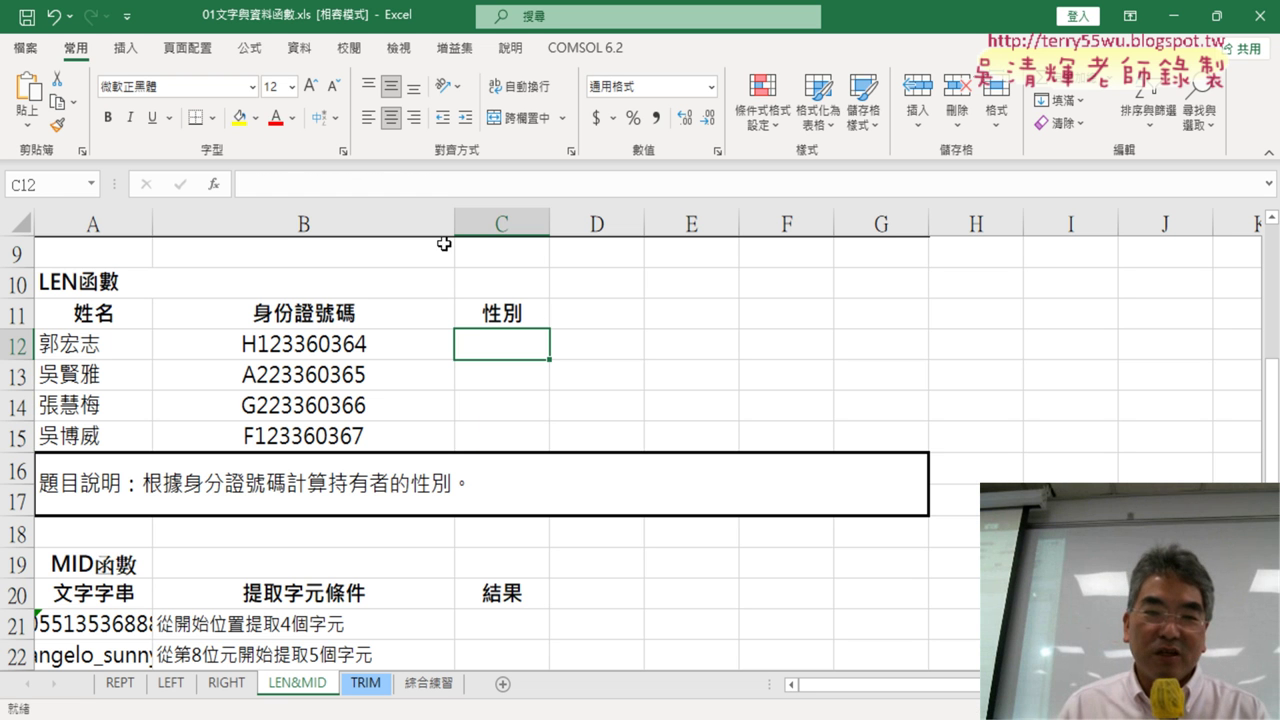
{"action": "left_click", "coordinate": [404, 183]}
{"action": "key", "text": "ctrl+v"}
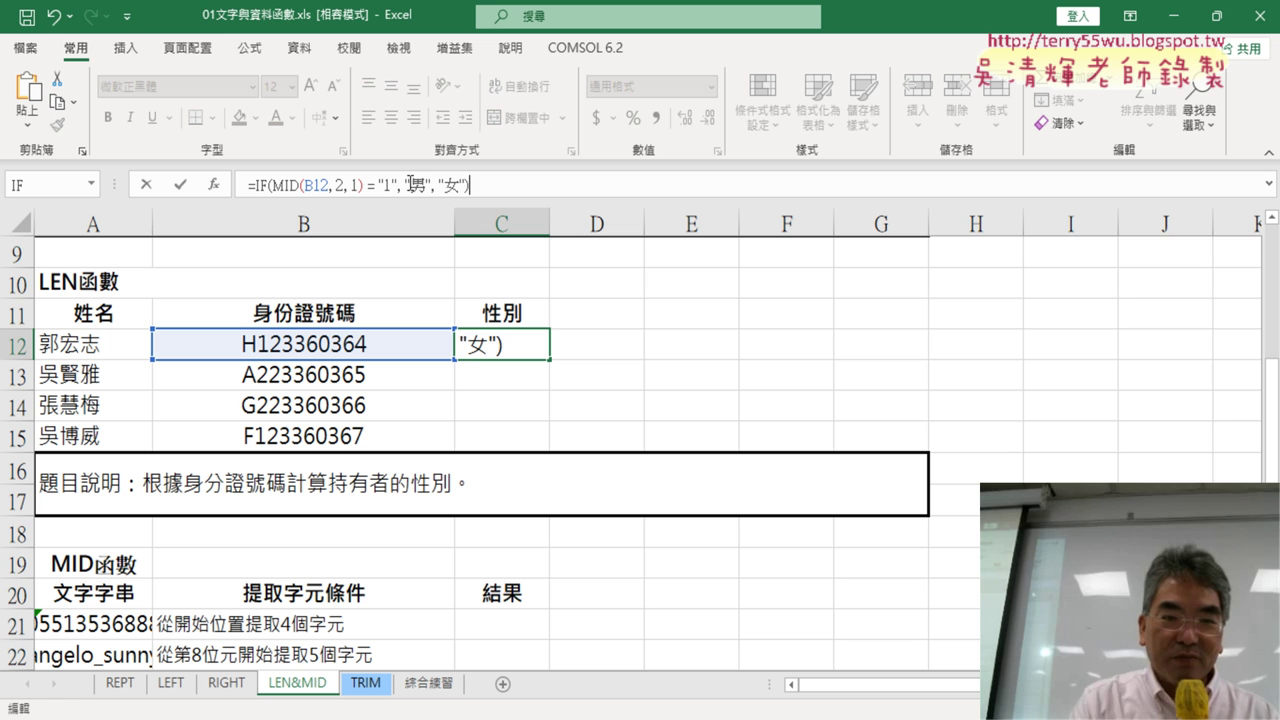
{"action": "left_click", "coordinate": [181, 184]}
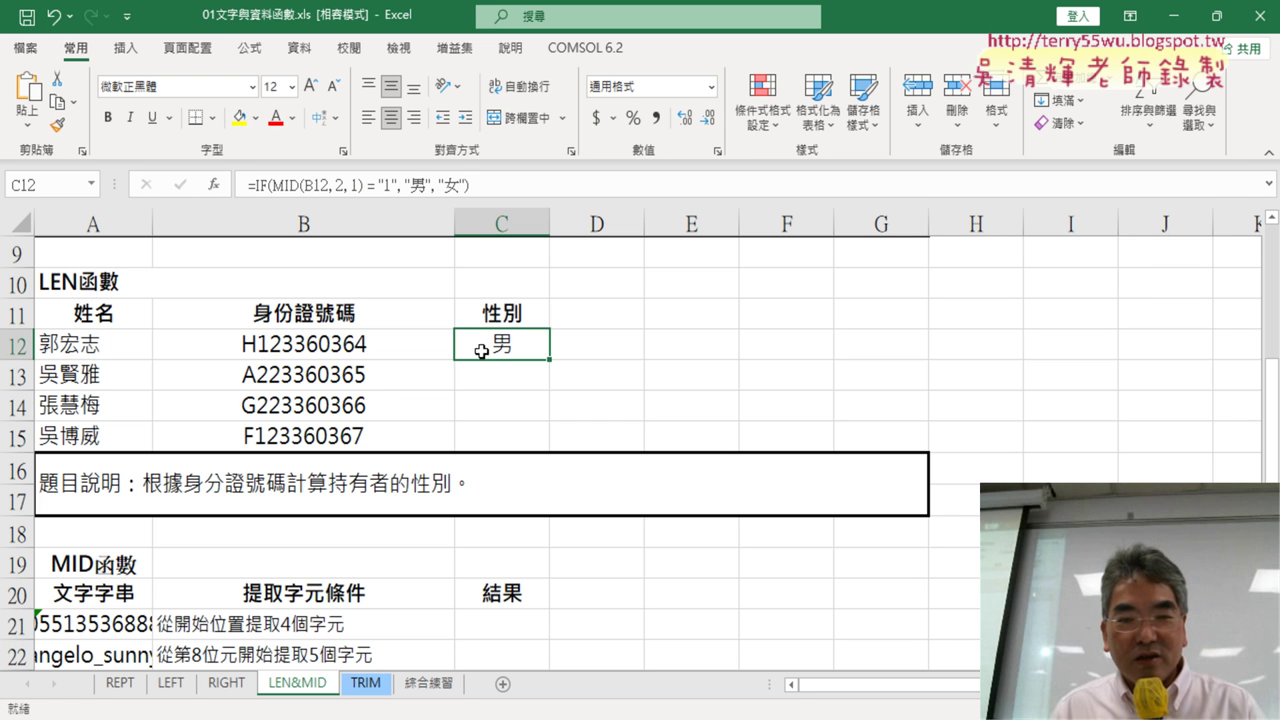
Step: Fill the formula down to C15 so the column reads 男, 女, 女, 男
{"action": "left_click_drag", "start_coordinate": [553, 360], "coordinate": [553, 449]}
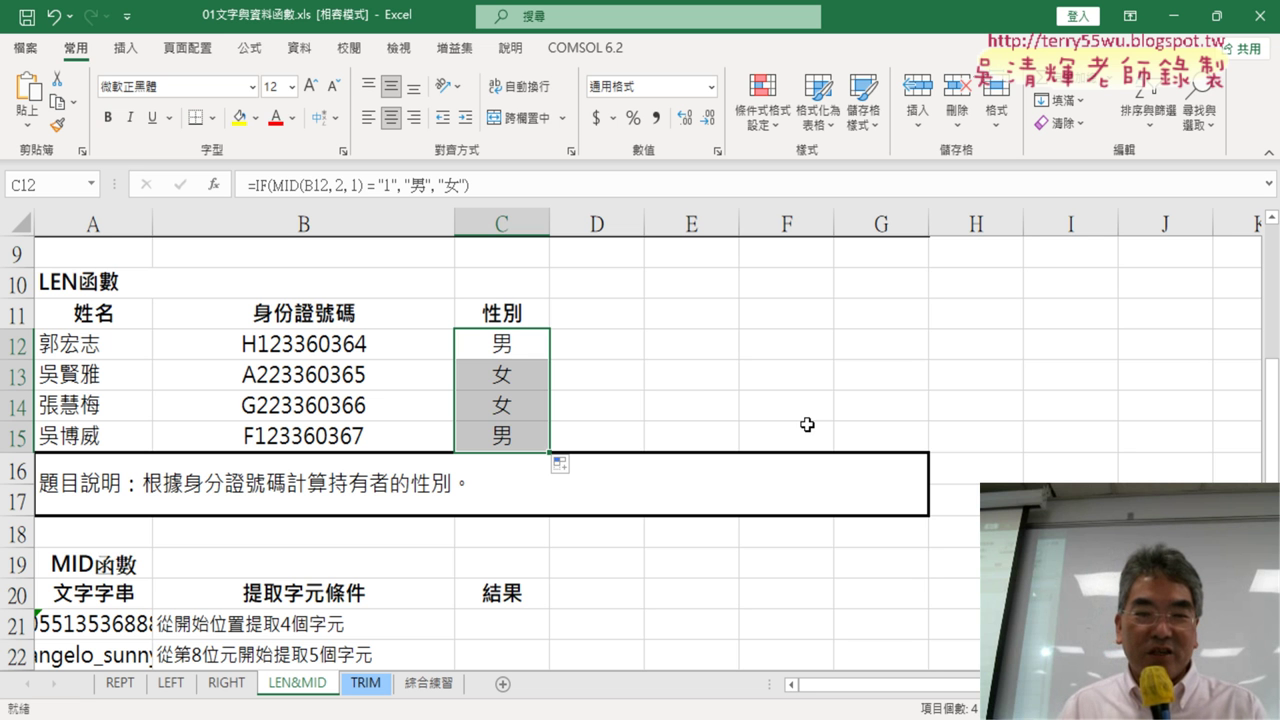
{"action": "left_click", "coordinate": [502, 348]}
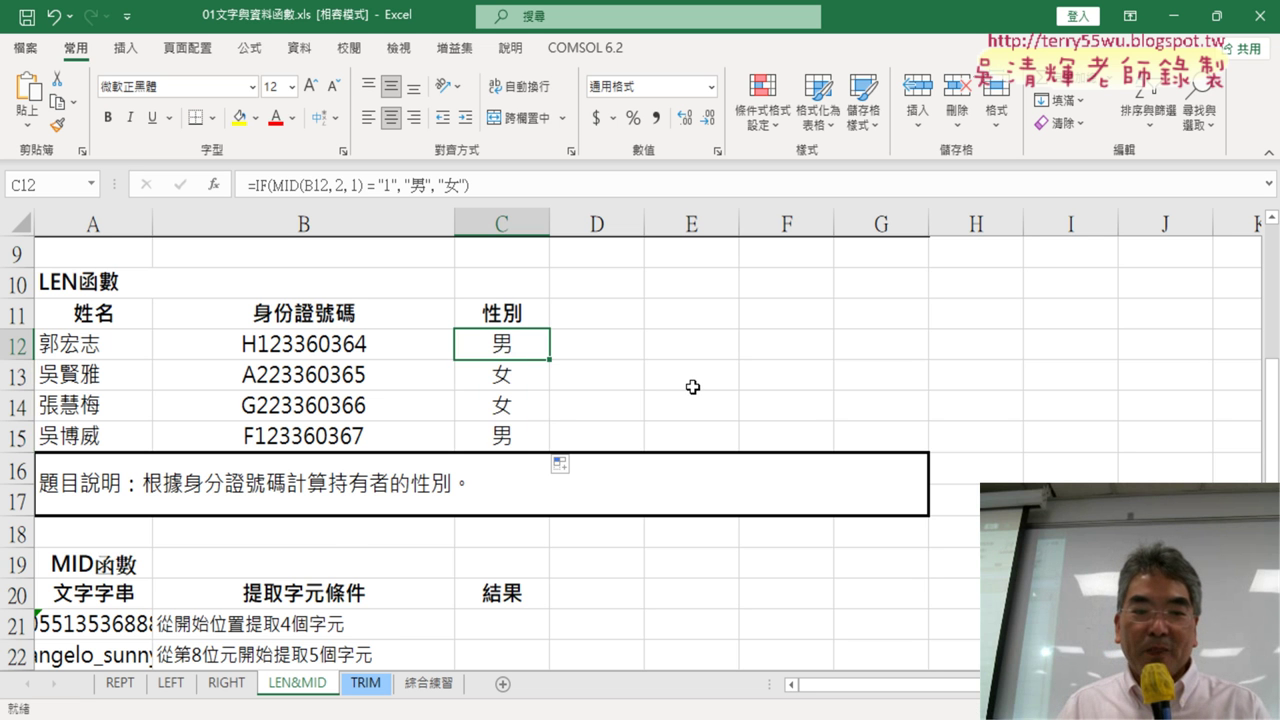
{"action": "scroll", "coordinate": [693, 387], "scroll_direction": "down", "scroll_amount": 2}
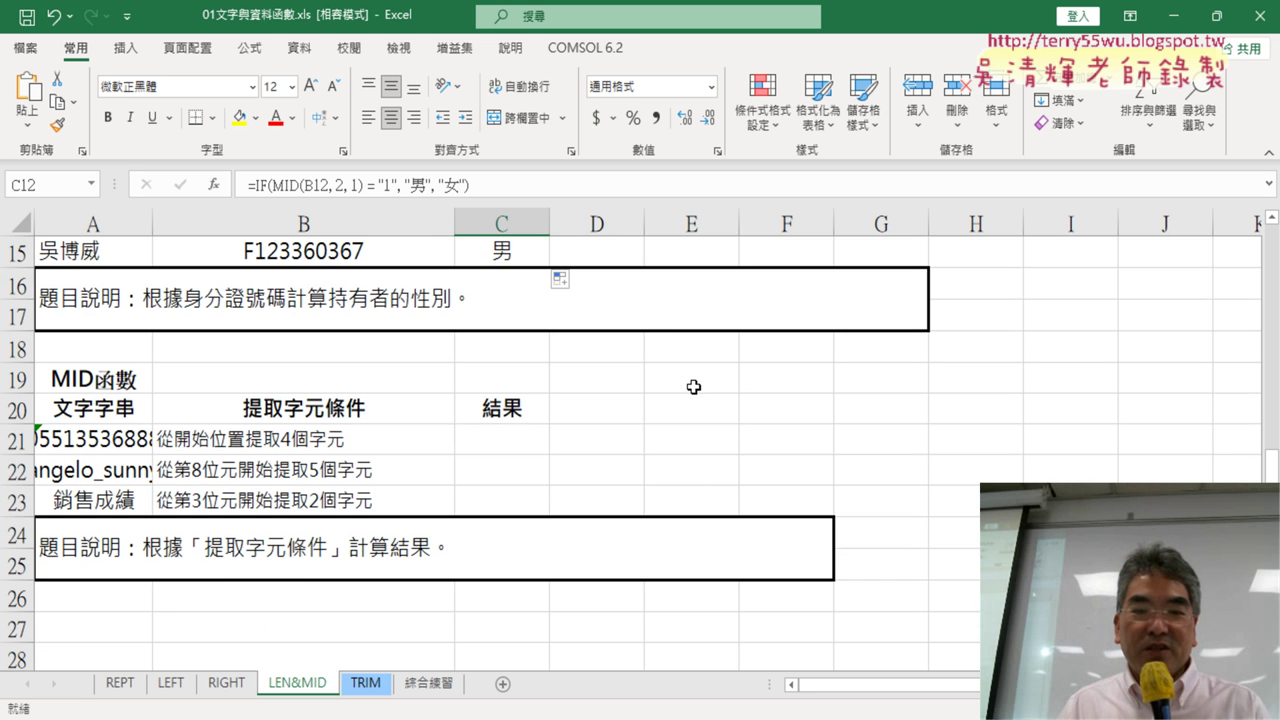
Step: On the TRIM sheet, delete rows 5–7 (SON Y, Hi Net, 遠 傳電 信)
{"action": "left_click", "coordinate": [366, 683]}
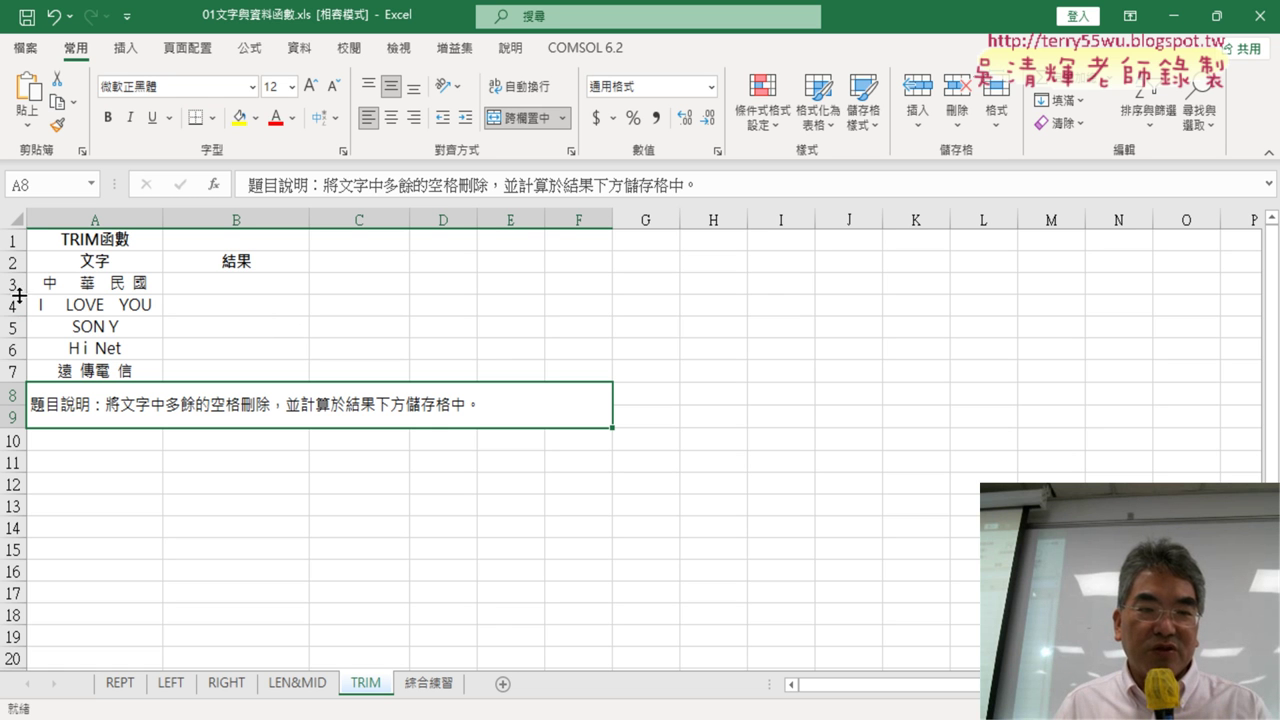
{"action": "left_click_drag", "start_coordinate": [19, 288], "coordinate": [19, 371]}
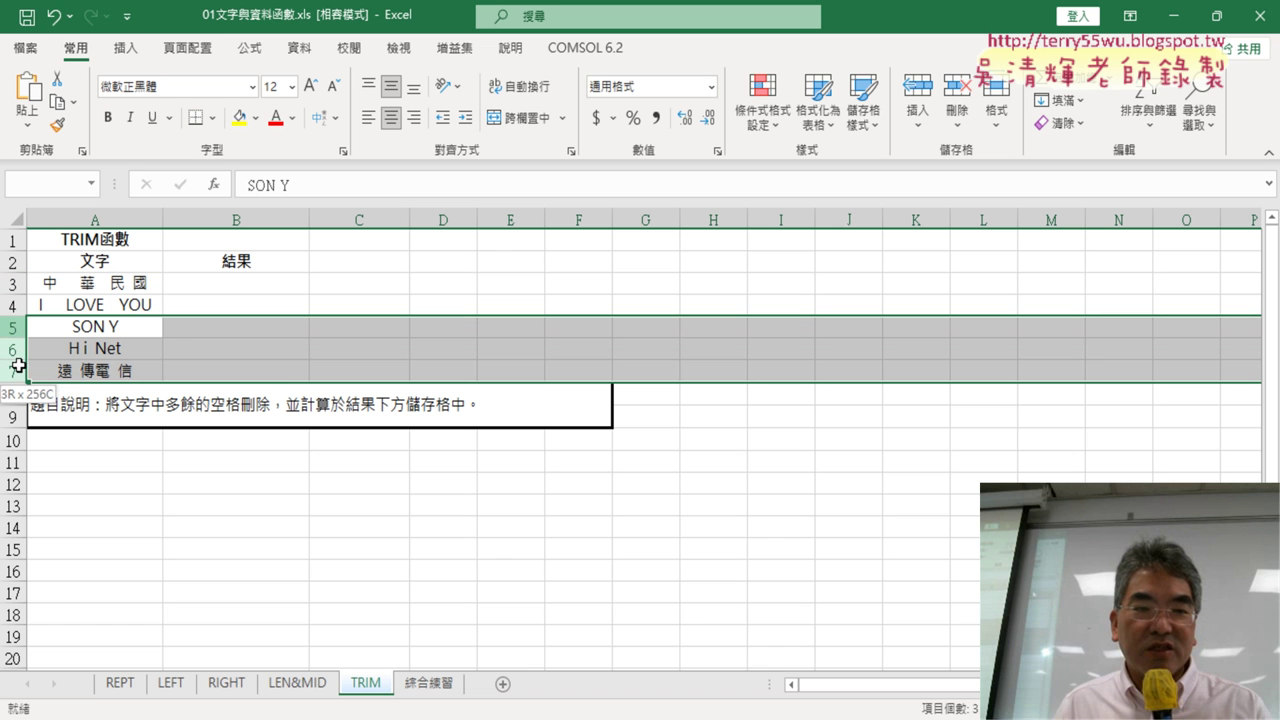
{"action": "right_click", "coordinate": [148, 362]}
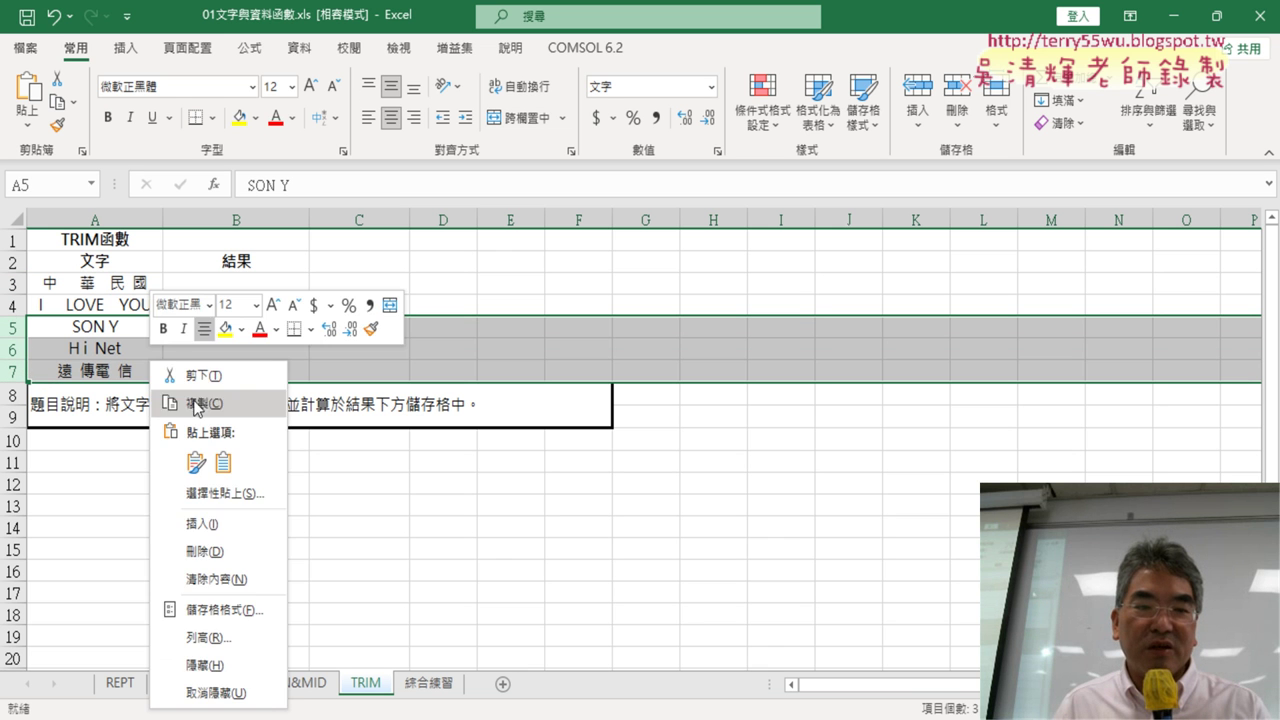
{"action": "left_click", "coordinate": [232, 551]}
Step: Check the spaced texts 中 華 民 國 and I LOVE YOU in A3:A4, then select B3
{"action": "left_click", "coordinate": [108, 285]}
{"action": "left_click", "coordinate": [158, 302]}
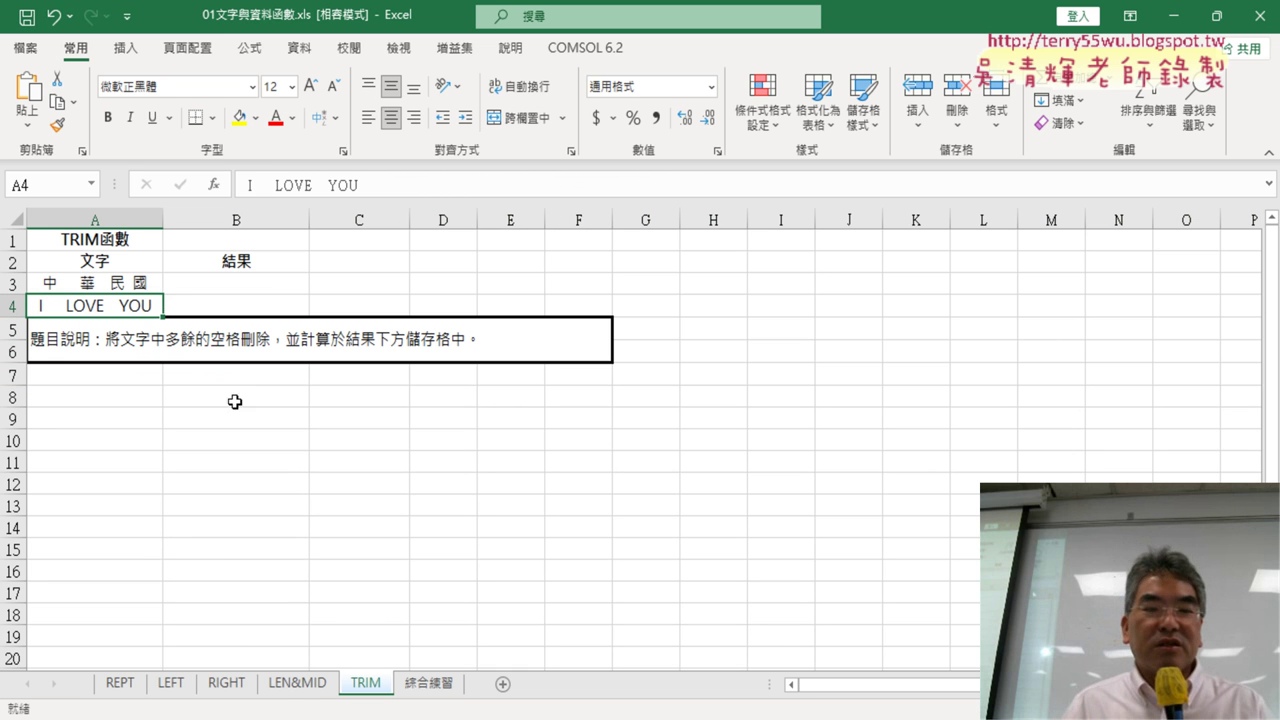
{"action": "left_click", "coordinate": [115, 284]}
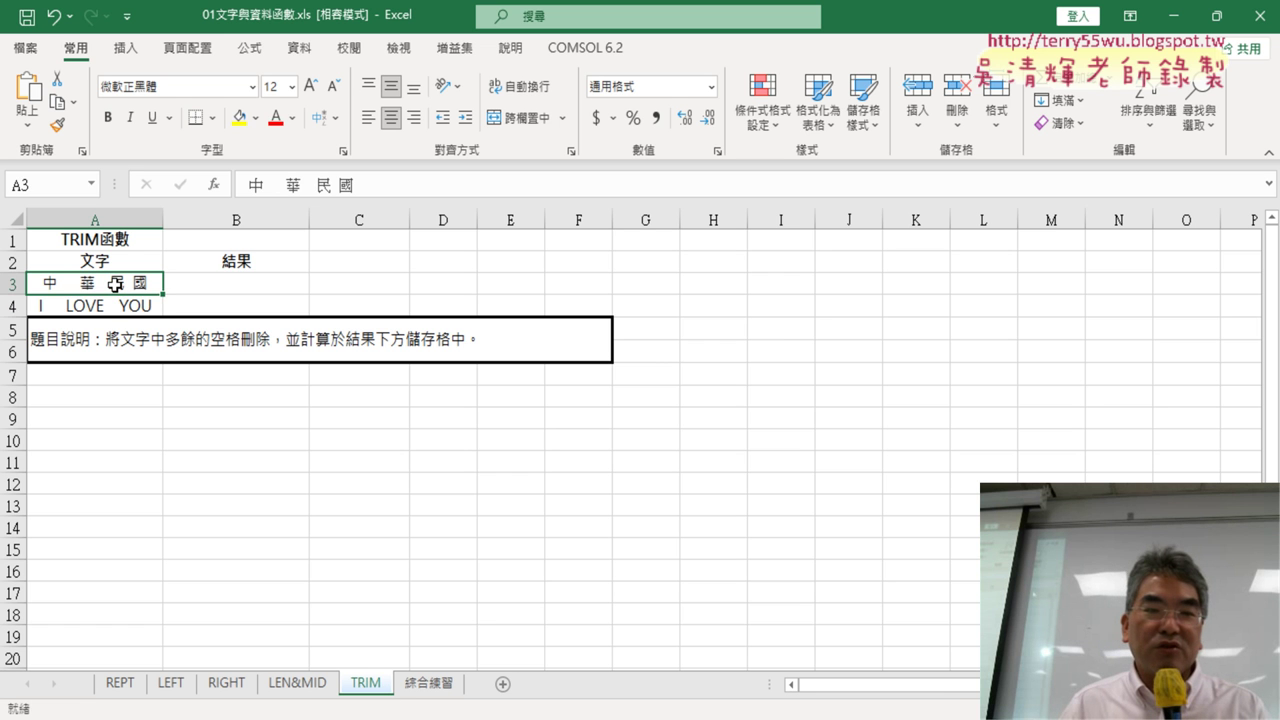
{"action": "left_click_drag", "start_coordinate": [115, 284], "coordinate": [112, 305]}
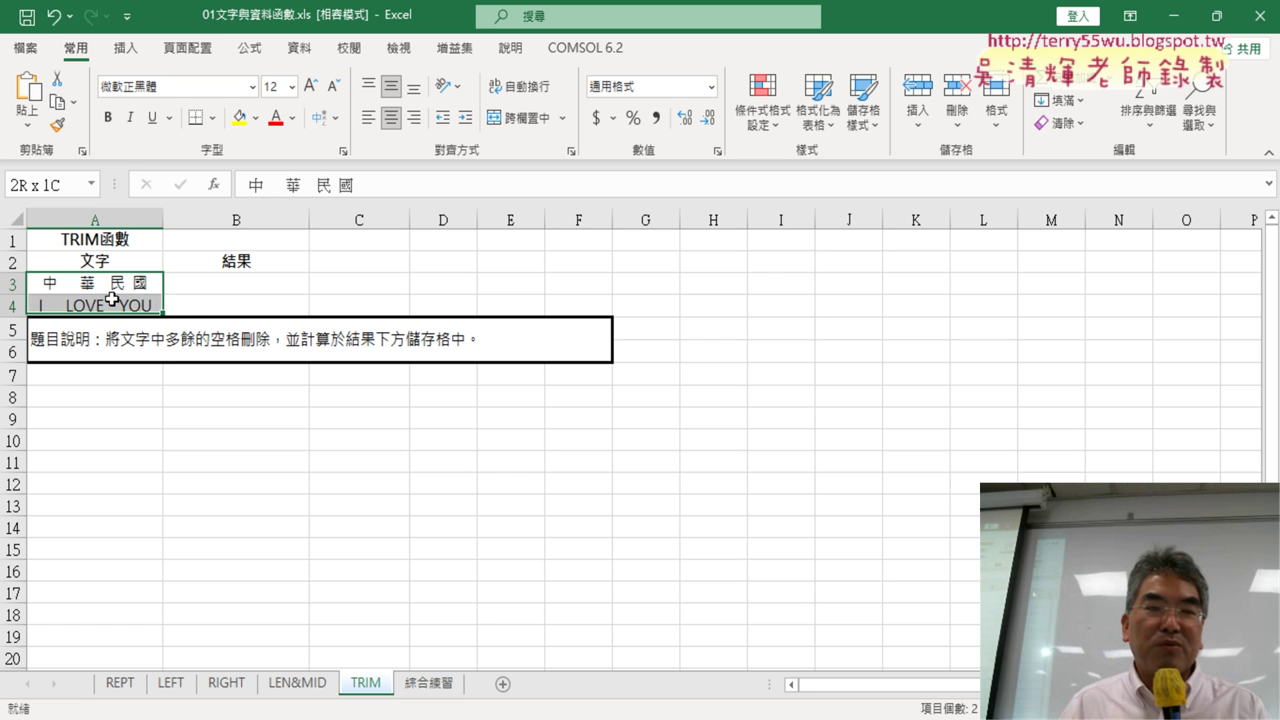
{"action": "left_click", "coordinate": [229, 287]}
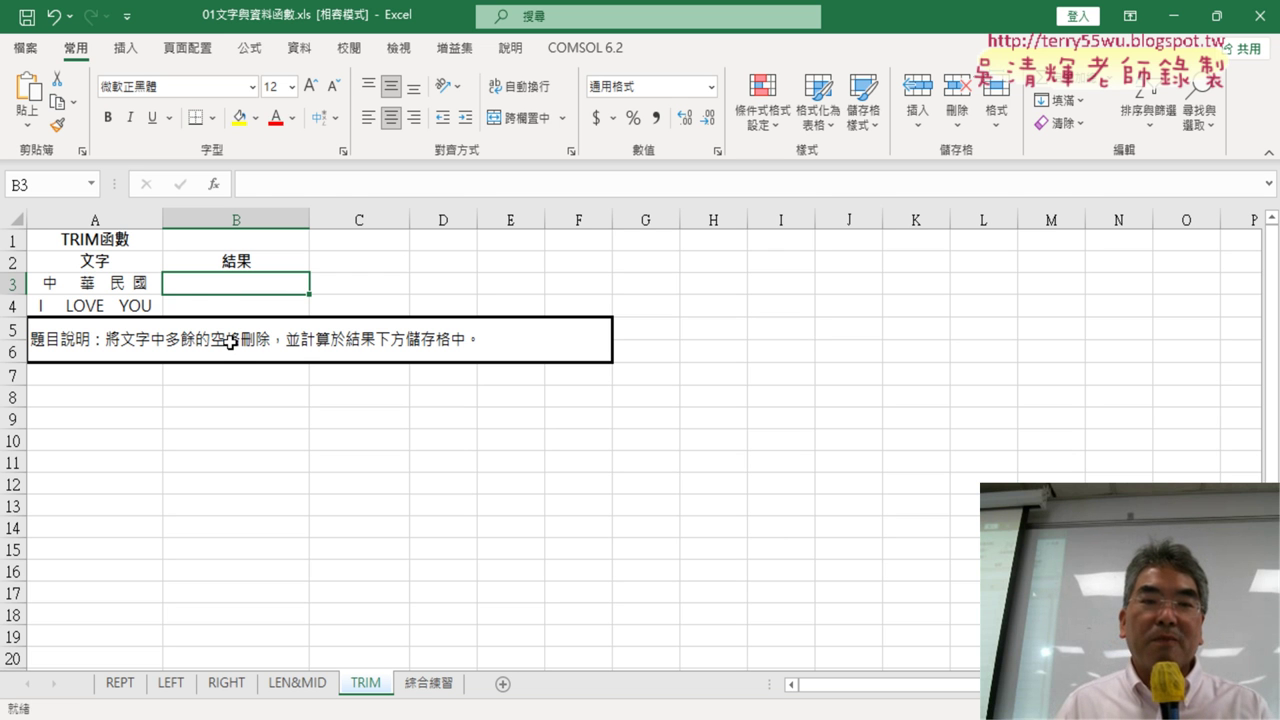
{"action": "left_click", "coordinate": [86, 284]}
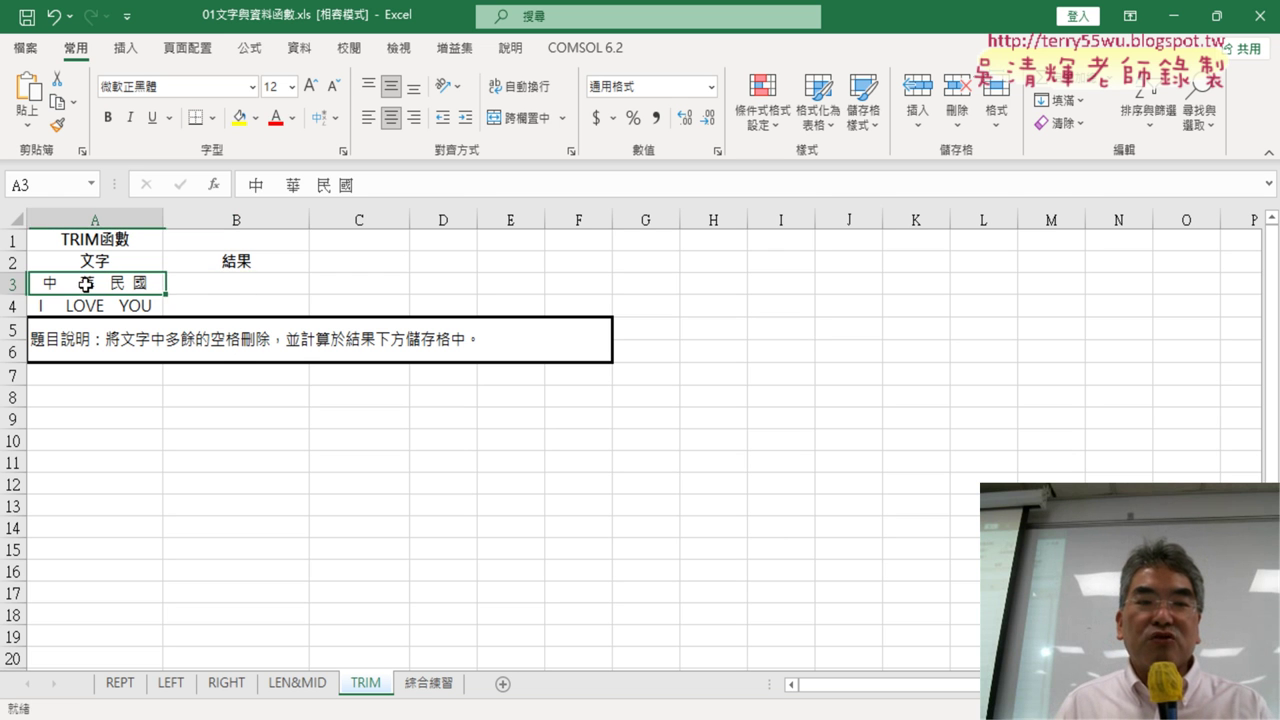
{"action": "left_click", "coordinate": [224, 288]}
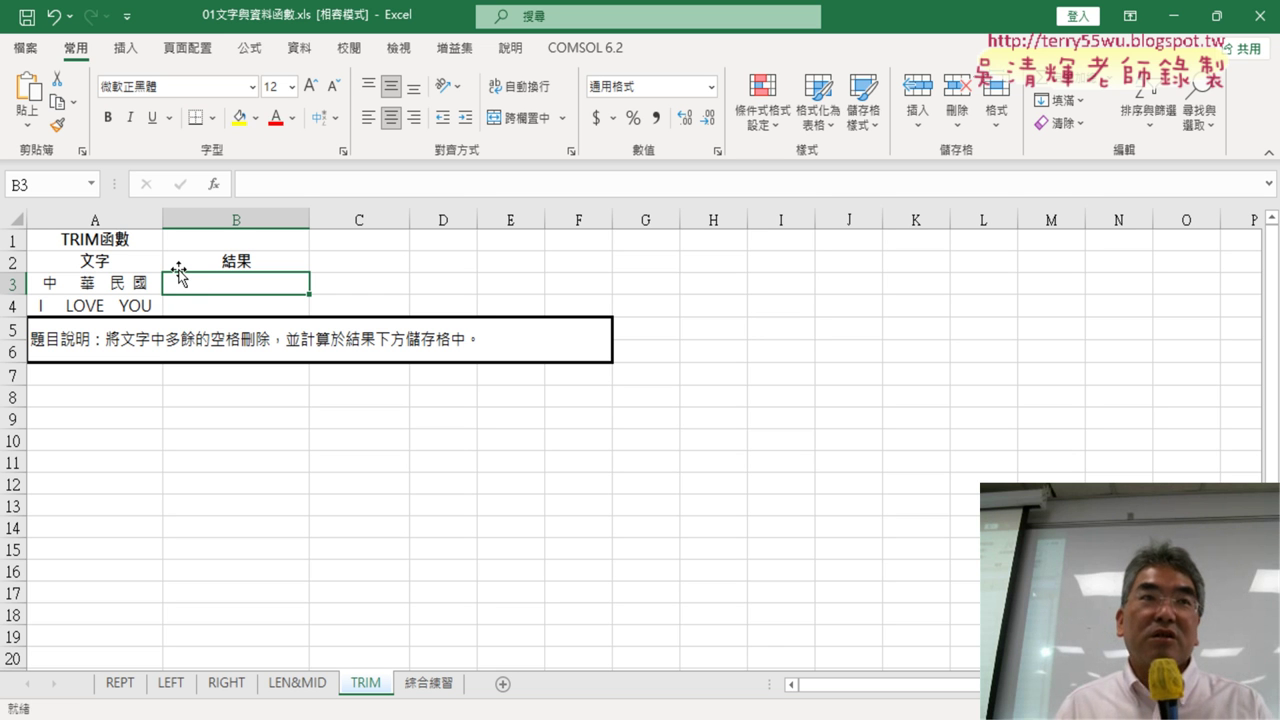
Step: Insert the TRIM function from the 文字 category into cell B3
{"action": "left_click", "coordinate": [216, 184]}
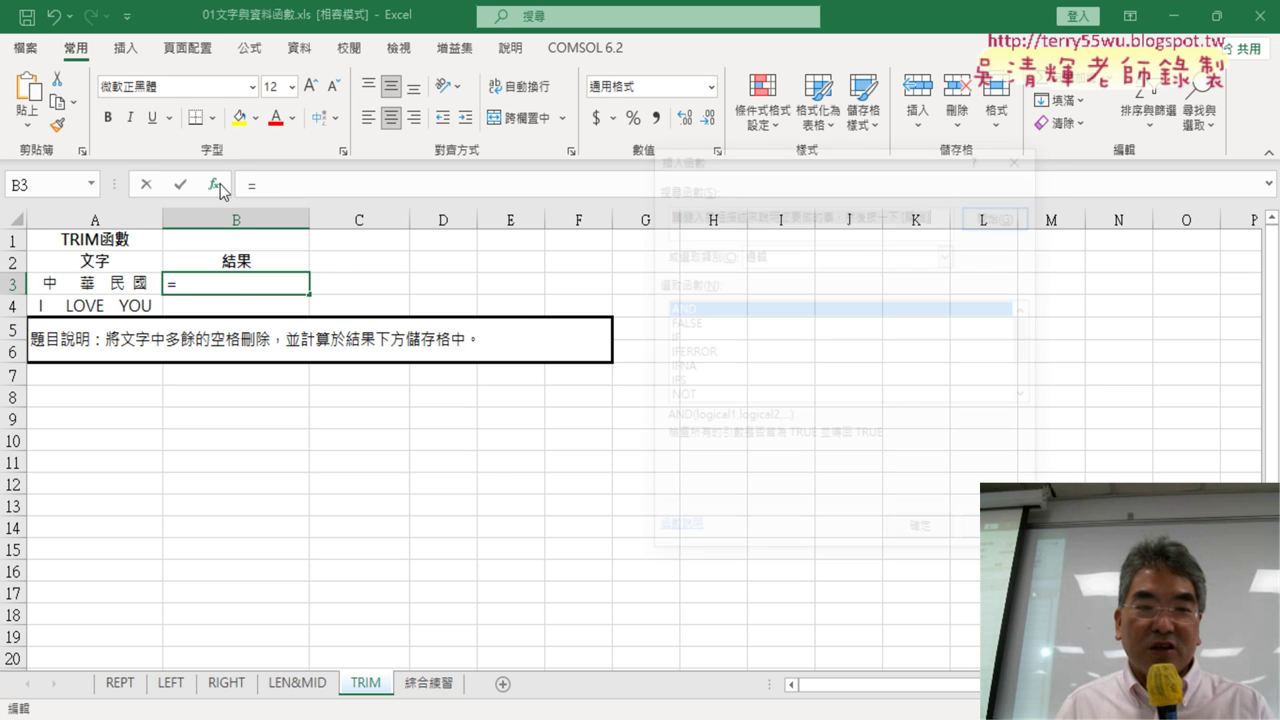
{"action": "left_click", "coordinate": [950, 254]}
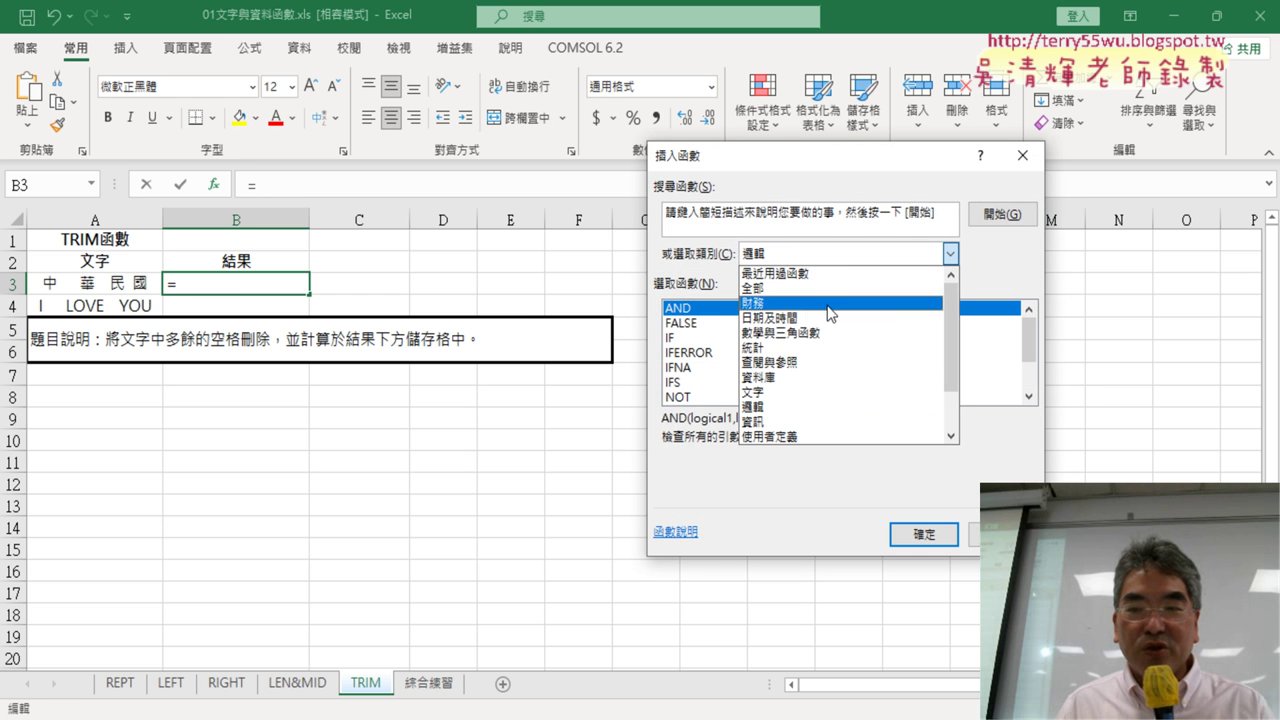
{"action": "left_click", "coordinate": [822, 393]}
{"action": "left_click", "coordinate": [1030, 397]}
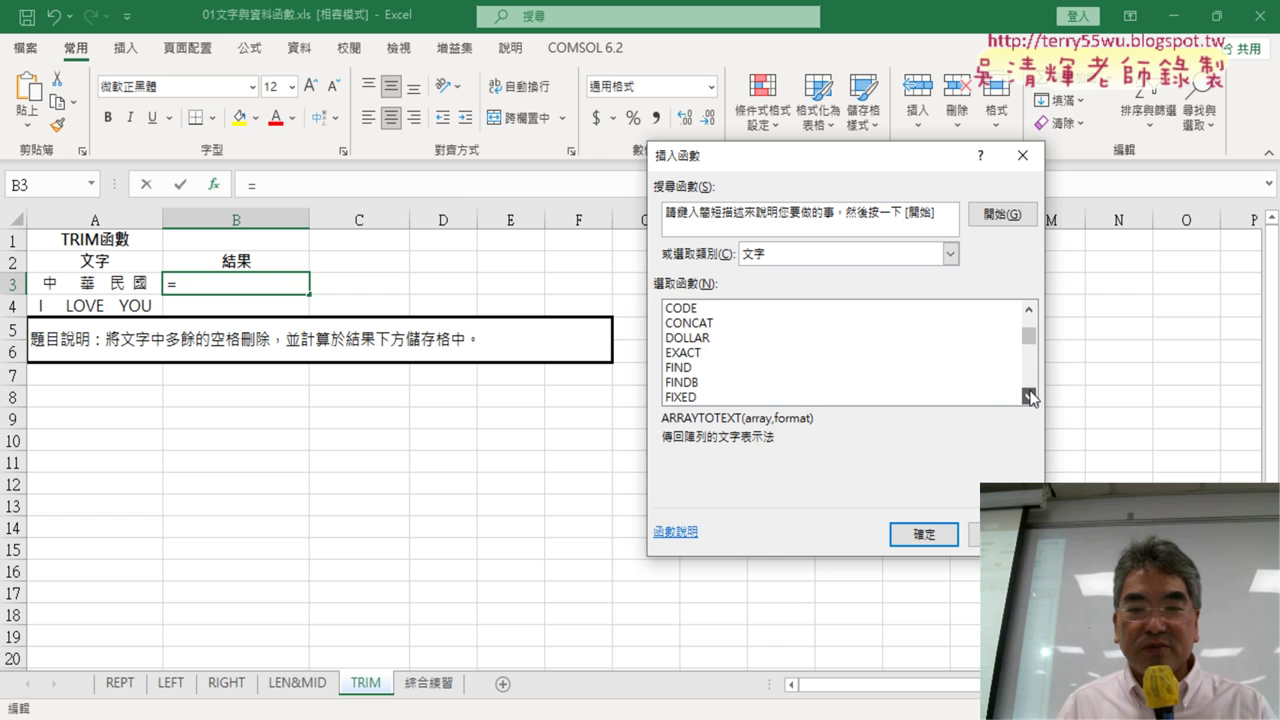
{"action": "left_click", "coordinate": [1030, 397]}
{"action": "left_click", "coordinate": [1030, 397]}
{"action": "left_click", "coordinate": [1030, 397]}
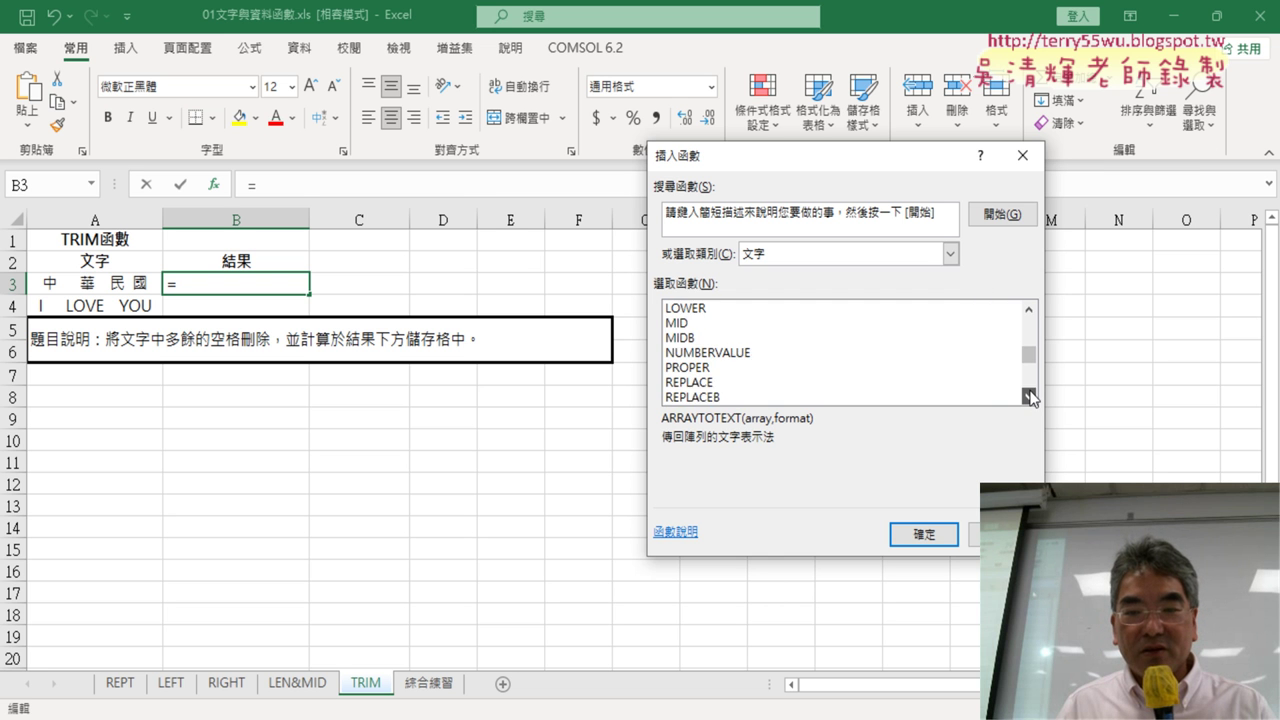
{"action": "left_click", "coordinate": [1030, 397]}
{"action": "left_click", "coordinate": [1030, 397]}
{"action": "left_click", "coordinate": [1030, 397]}
{"action": "left_click", "coordinate": [1030, 397]}
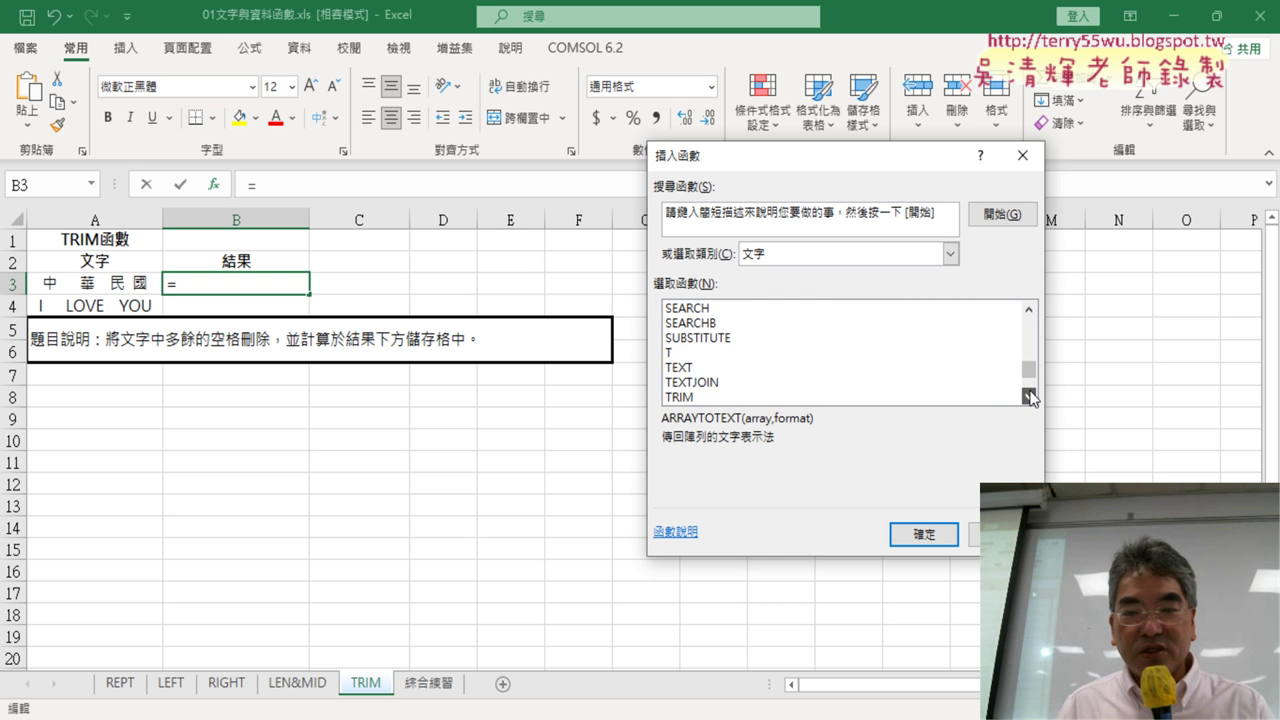
{"action": "left_click", "coordinate": [1028, 397]}
{"action": "double_click", "coordinate": [706, 367]}
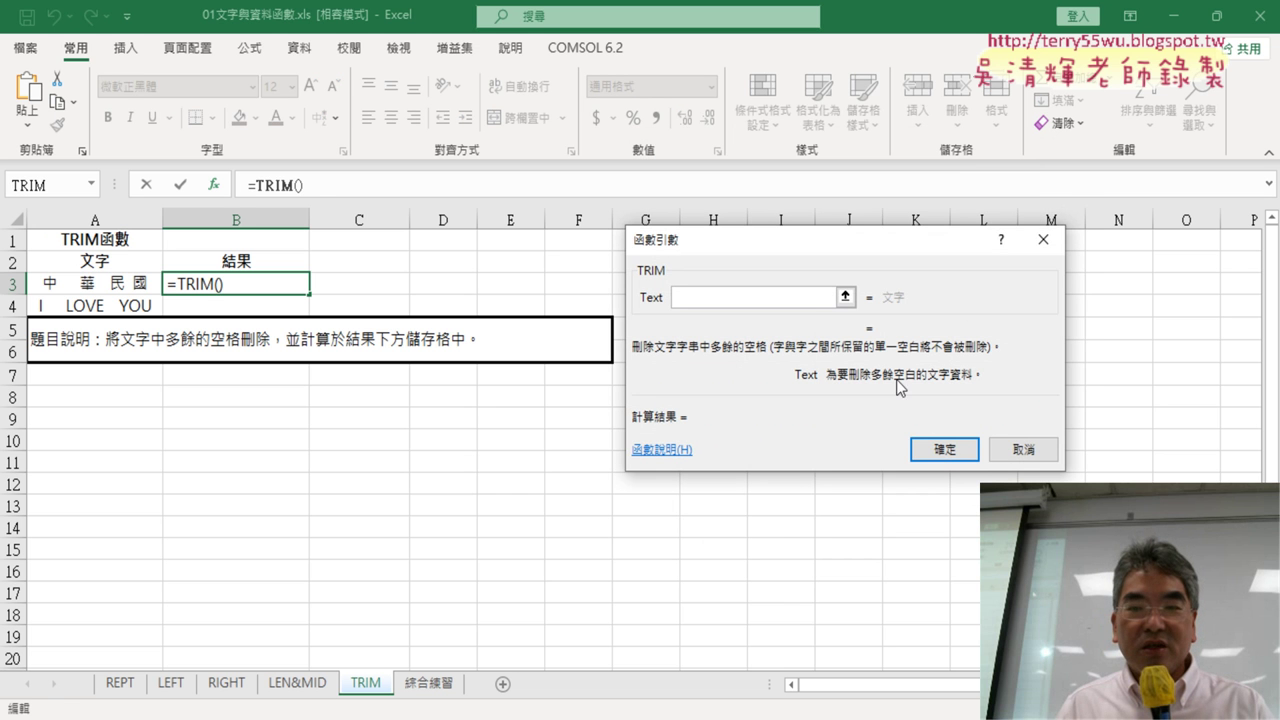
Step: Set TRIM's Text argument to A3 and fill =TRIM(A3) down to B4
{"action": "left_click", "coordinate": [80, 283]}
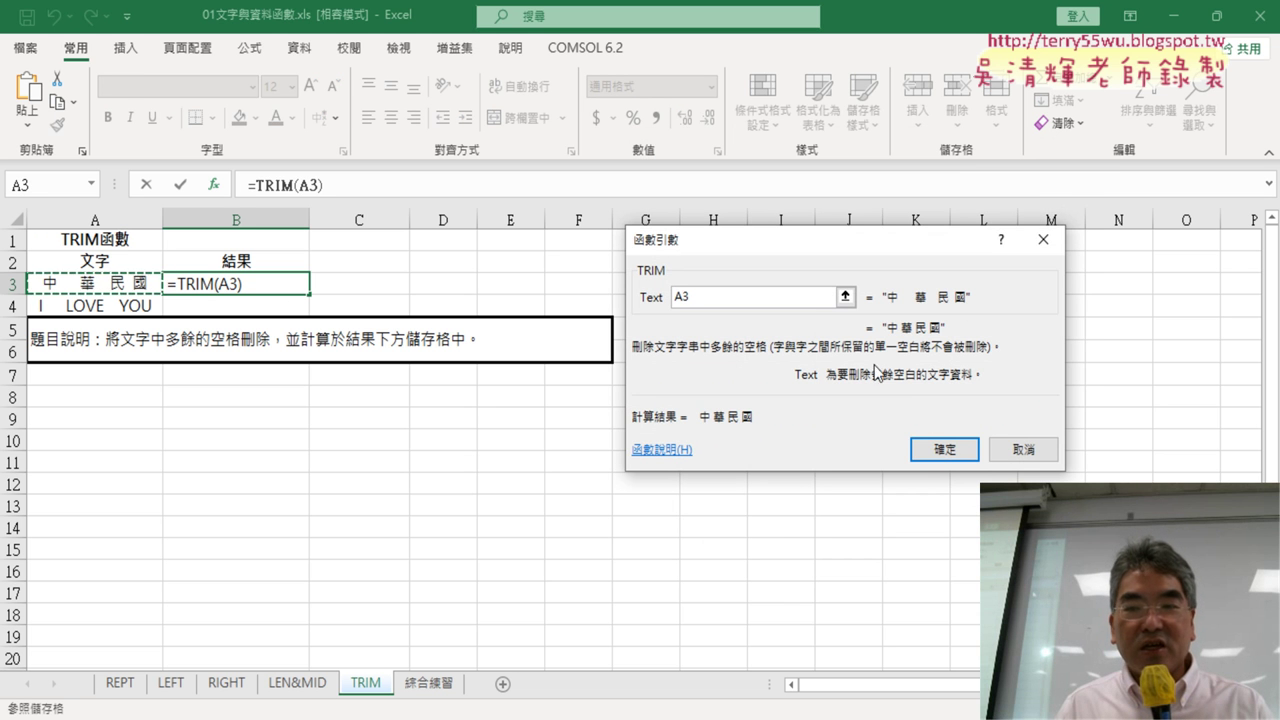
{"action": "left_click", "coordinate": [959, 452]}
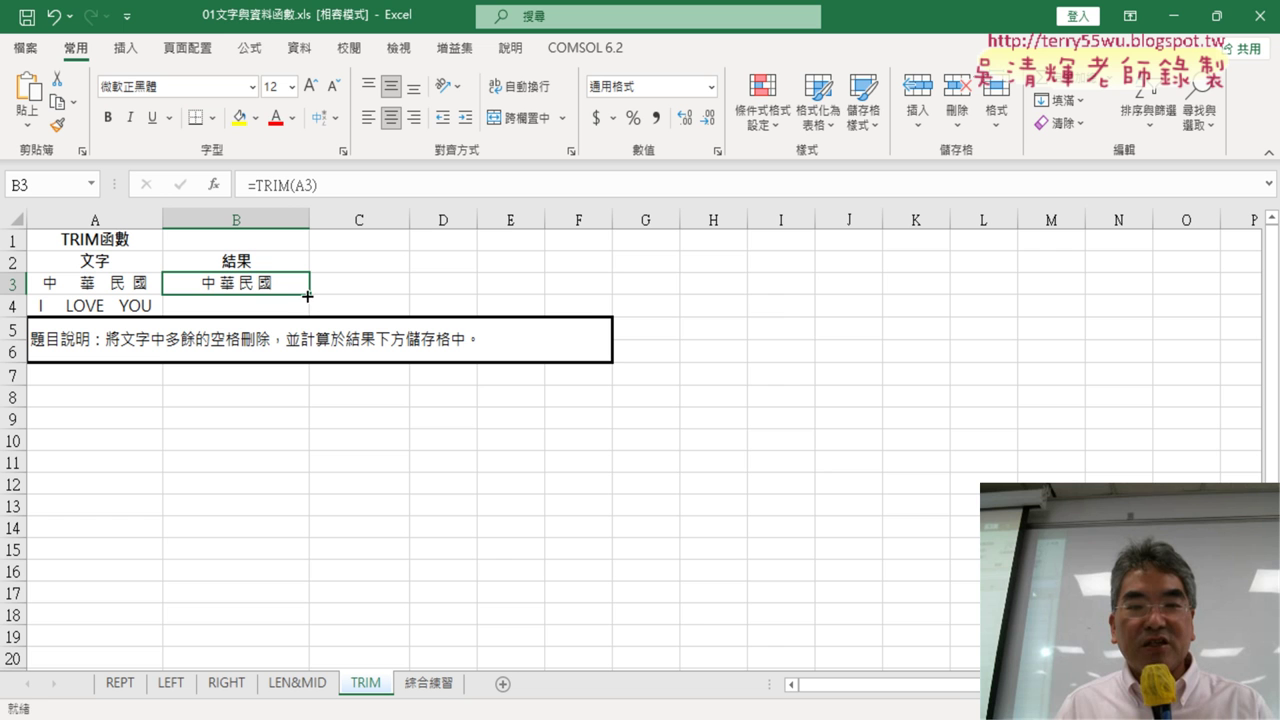
{"action": "left_click_drag", "start_coordinate": [307, 296], "coordinate": [305, 314]}
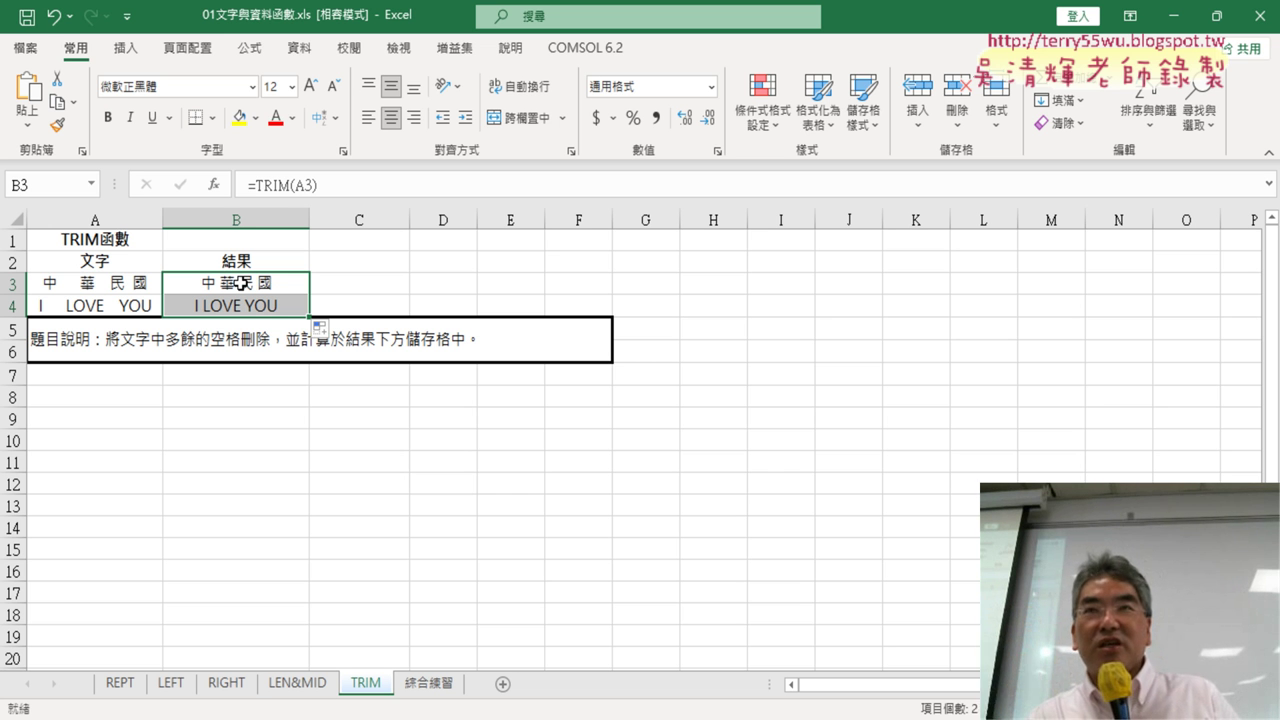
{"action": "left_click", "coordinate": [354, 284]}
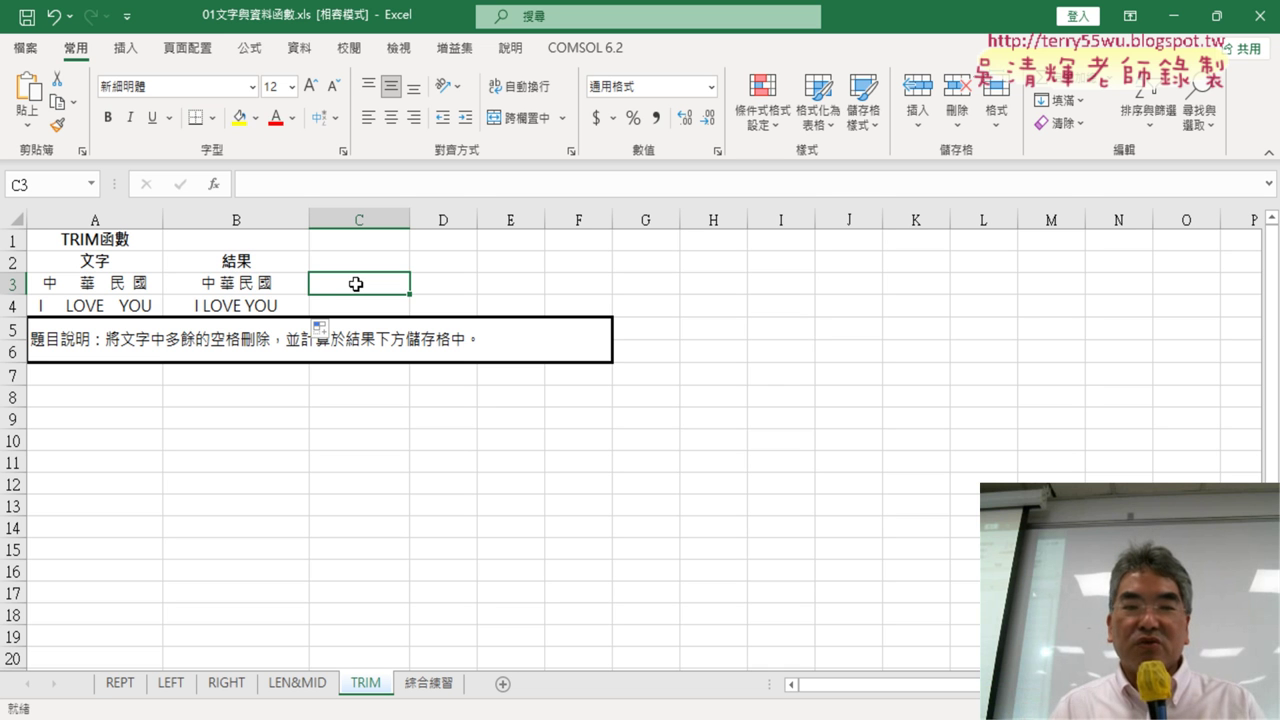
{"action": "left_click", "coordinate": [228, 287]}
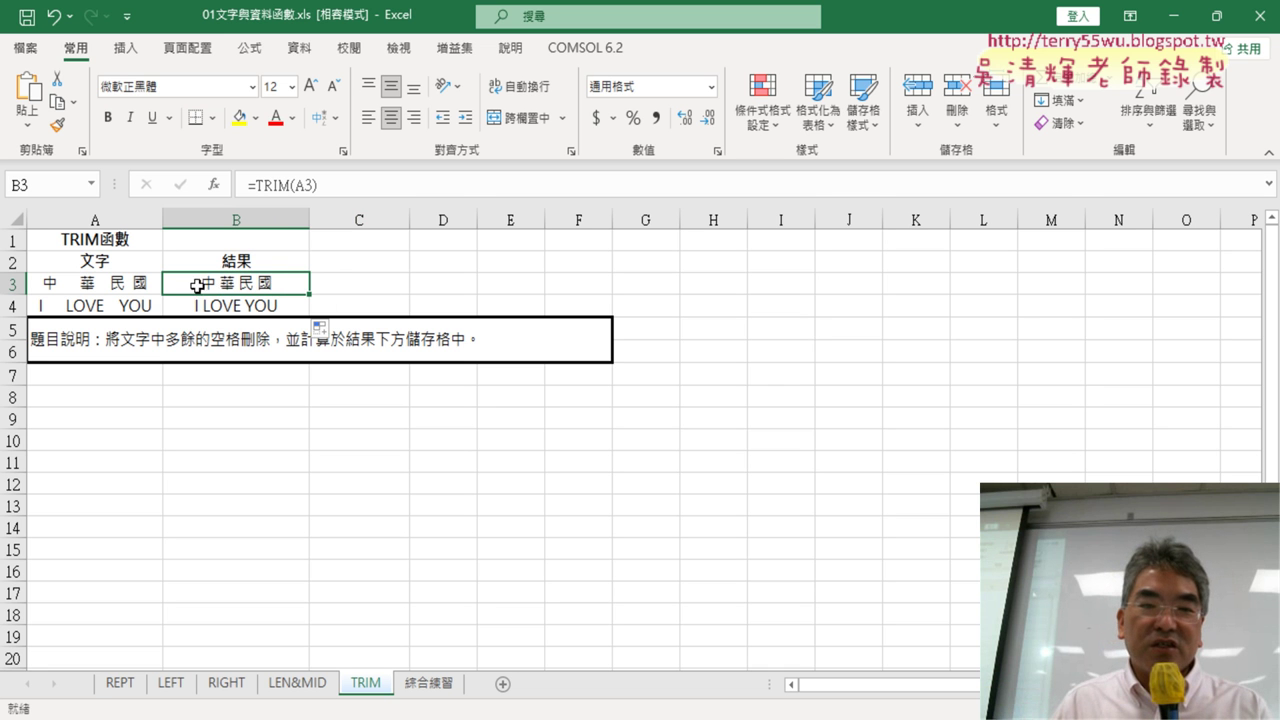